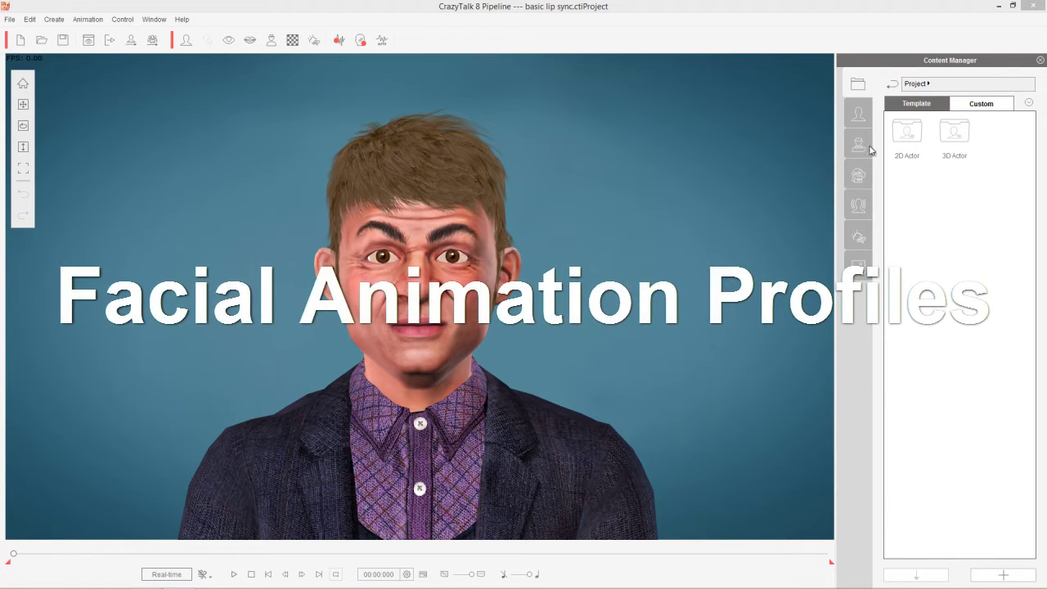
Apply the Breakfast Jork practice audio to the actor with Talk Mode auto motion, and return the playhead to the start
left_click(861, 207)
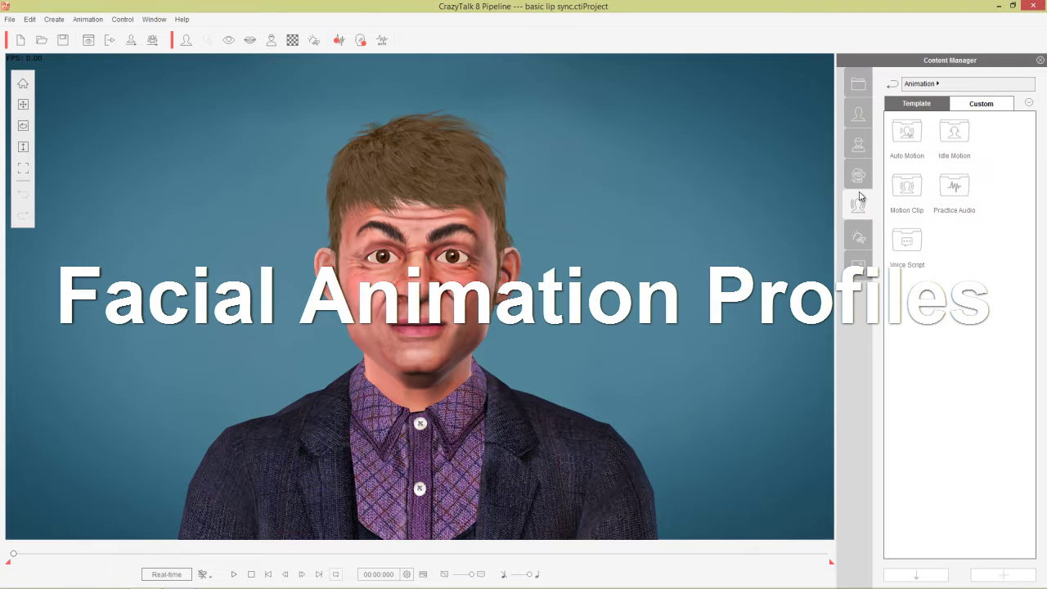
double_click(955, 193)
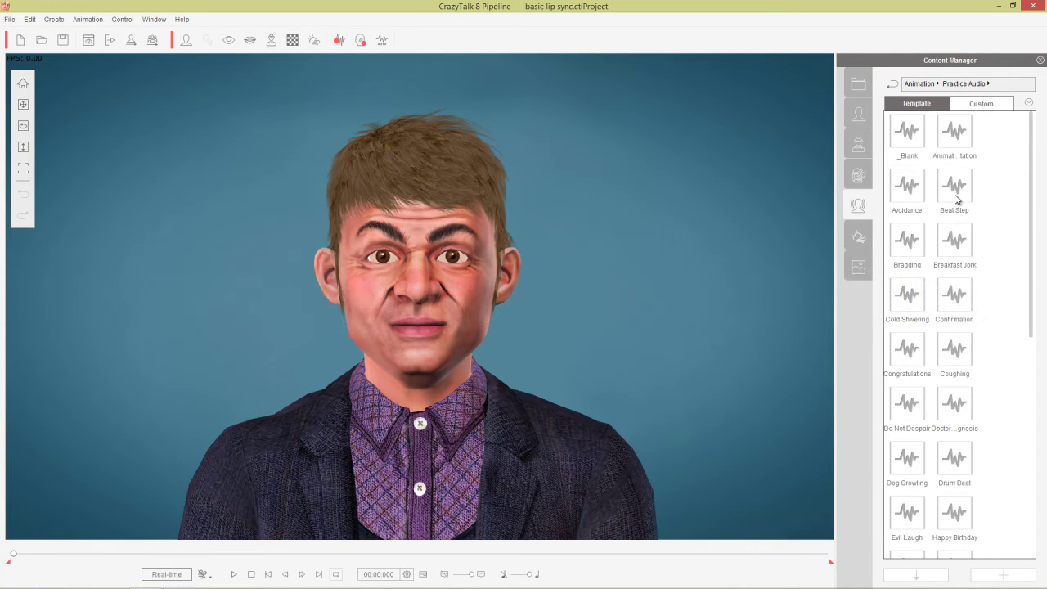
double_click(965, 246)
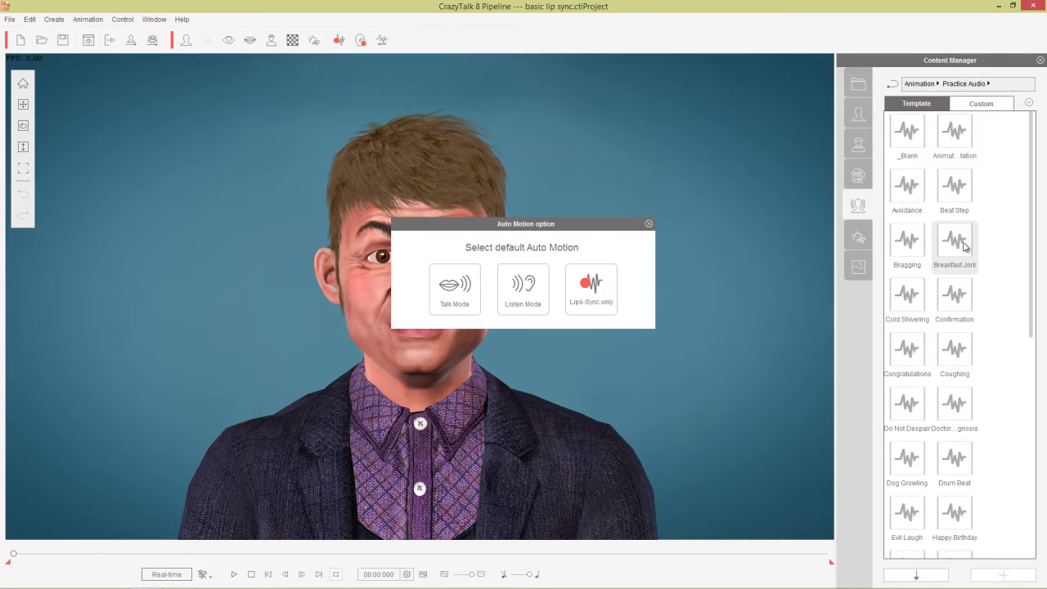
left_click(455, 290)
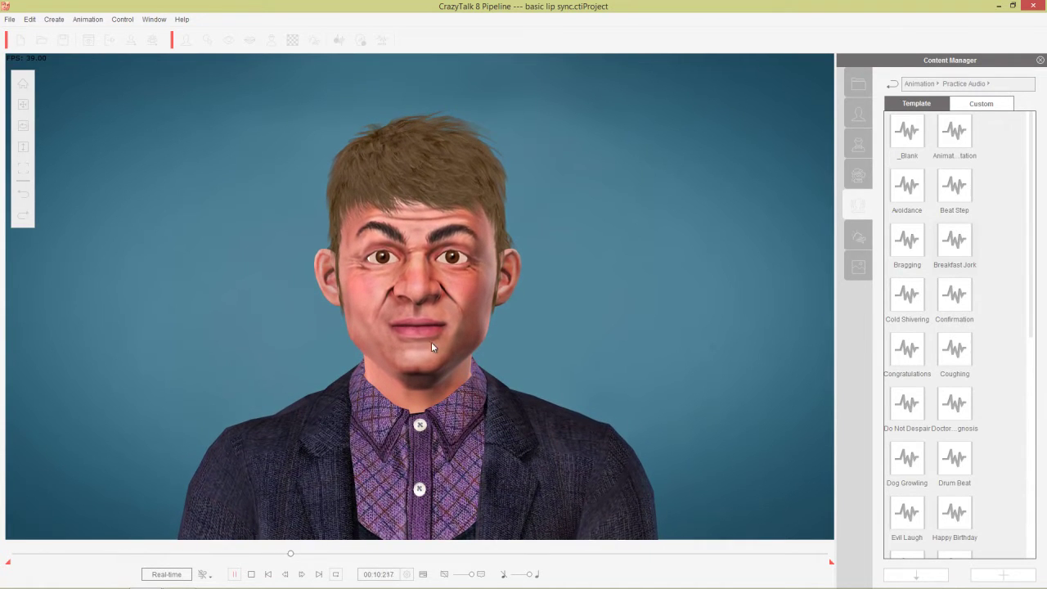
left_click(235, 575)
left_click_drag(356, 557, 11, 554)
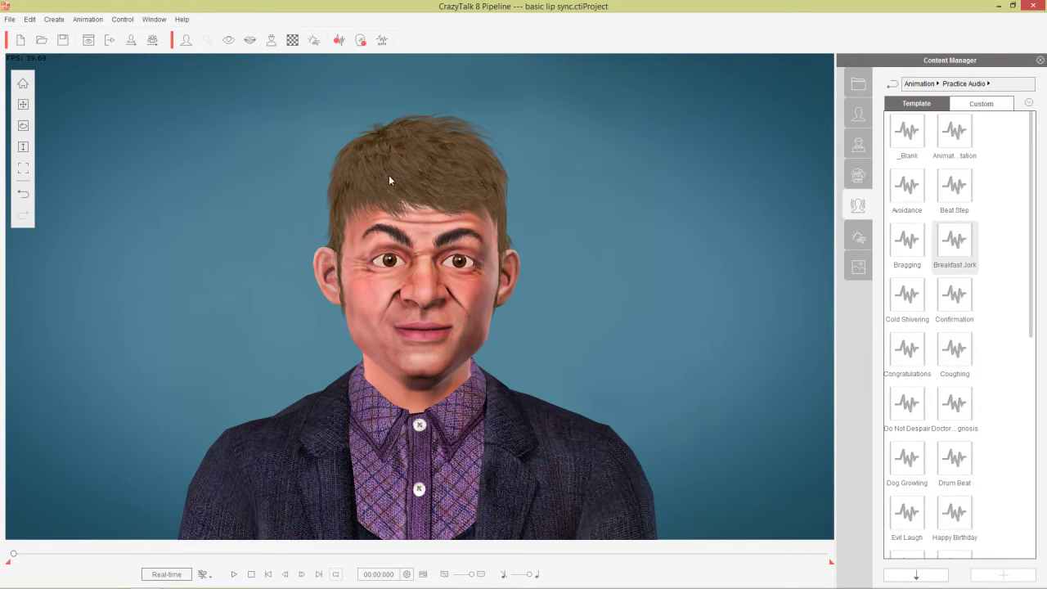
Open the Face Puppet editor and preview all six full face expressions of the first animation profile
left_click(360, 41)
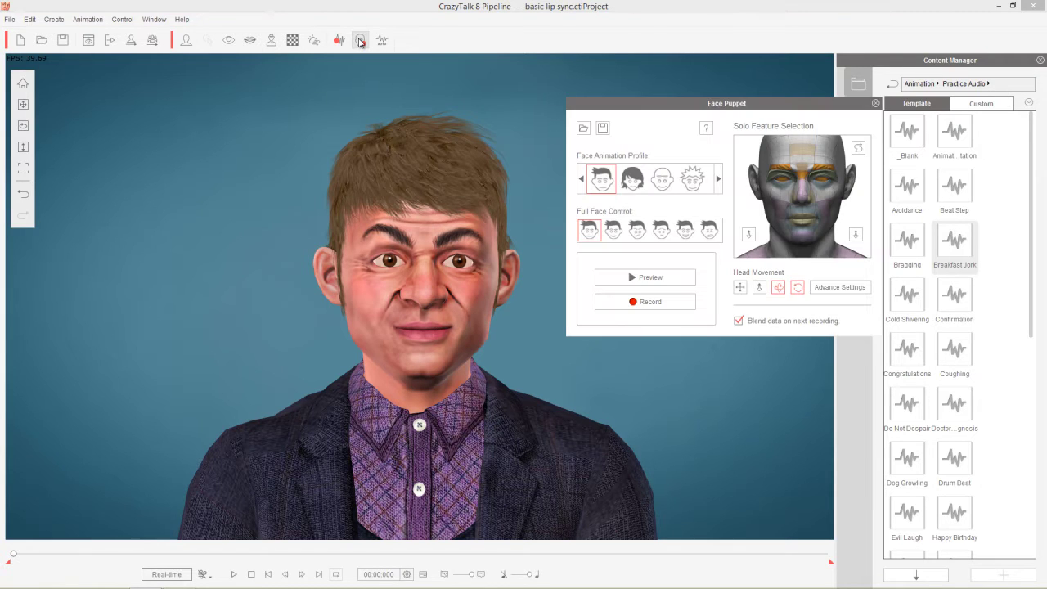
left_click_drag(709, 104, 690, 31)
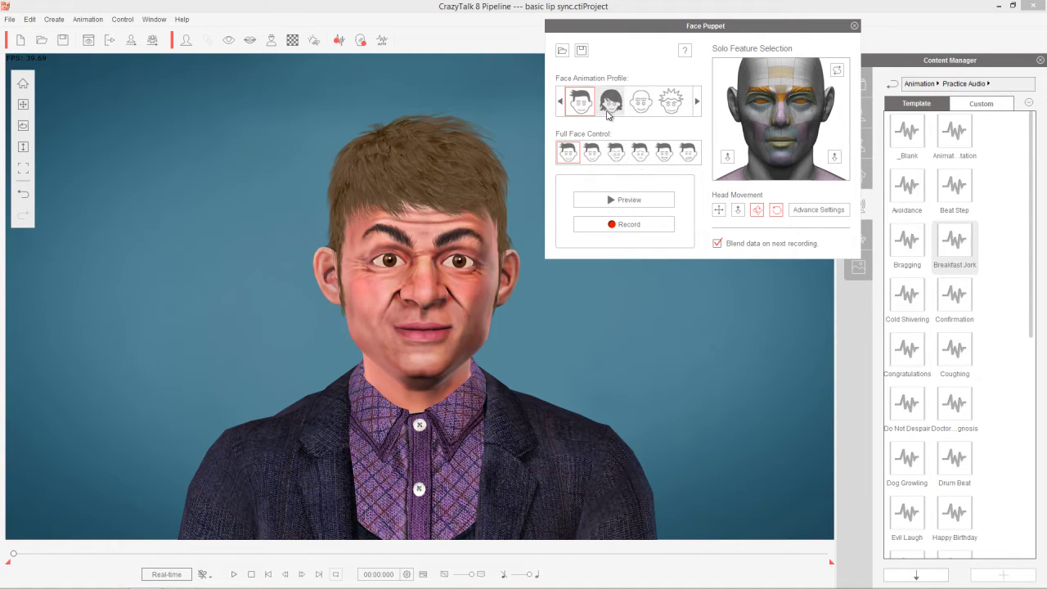
left_click(625, 206)
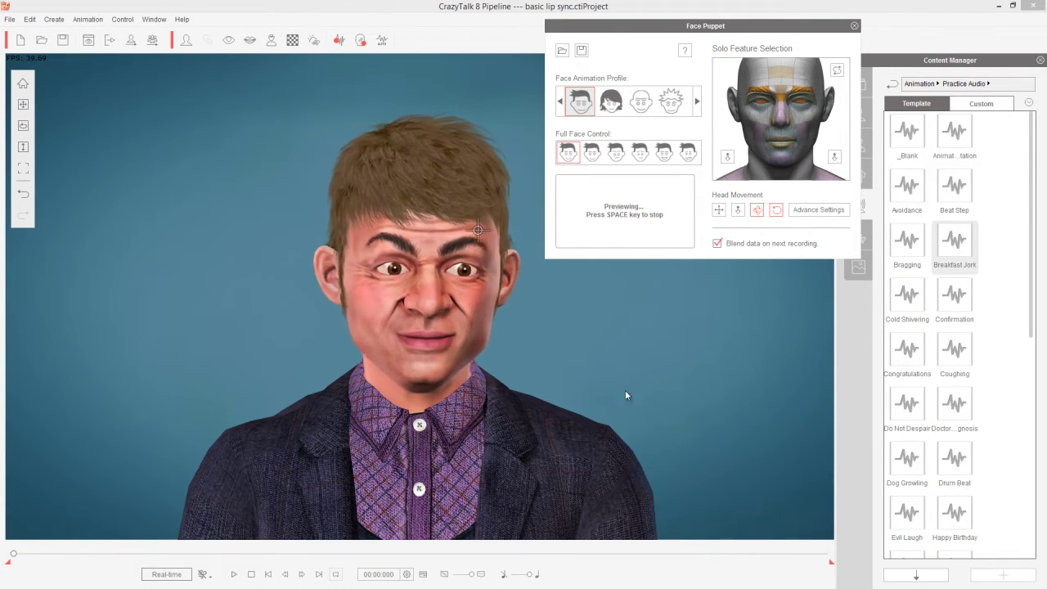
key("2")
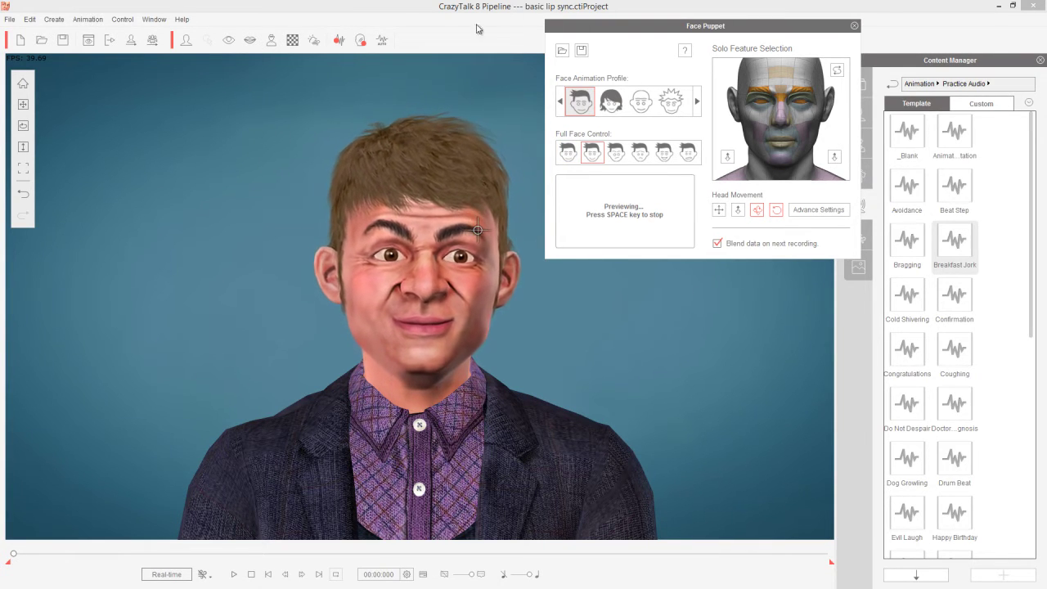
key("3")
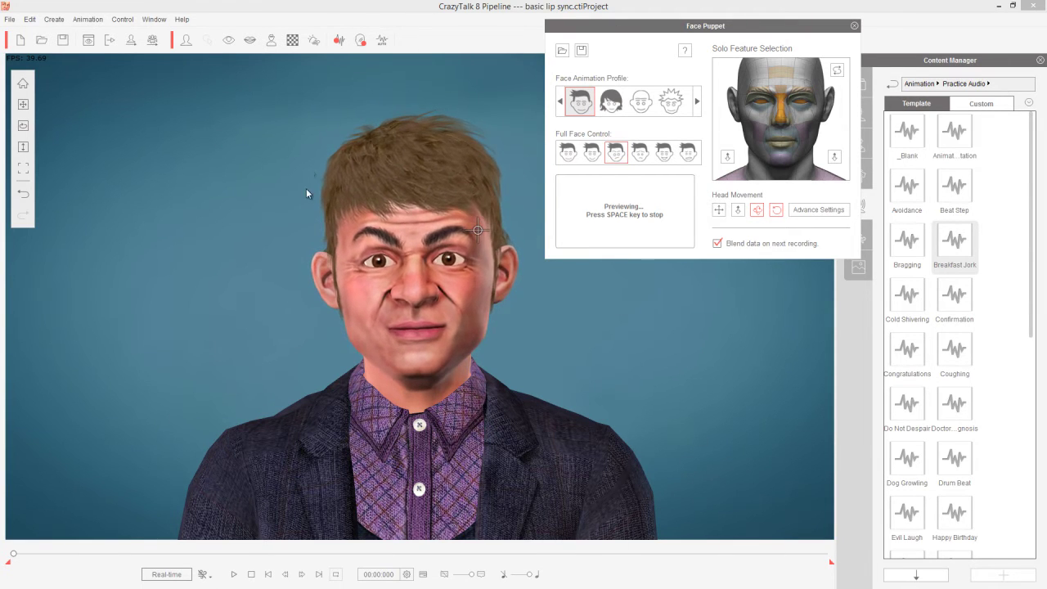
key("4")
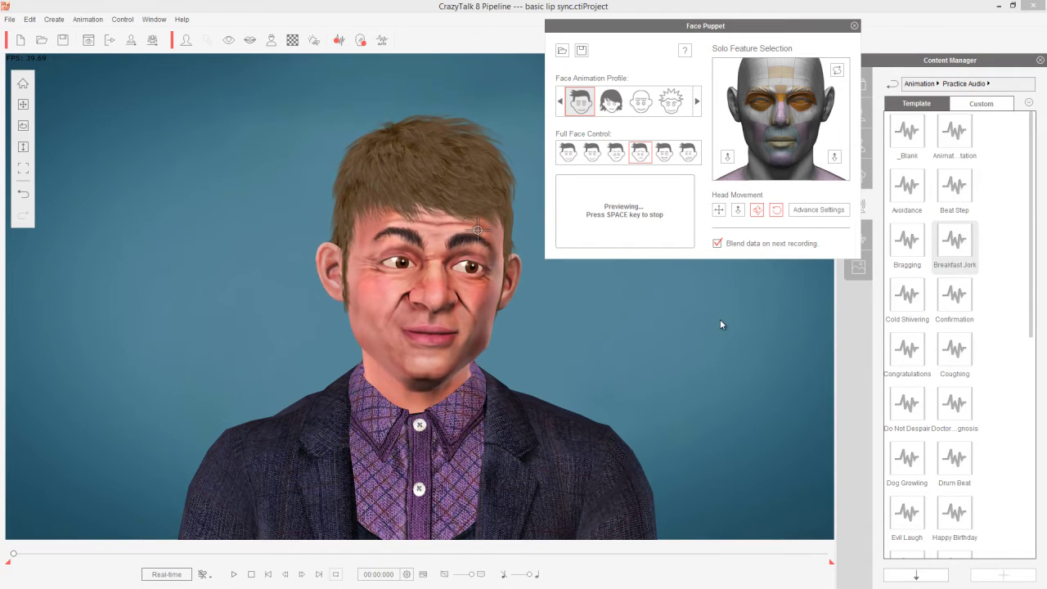
key("5")
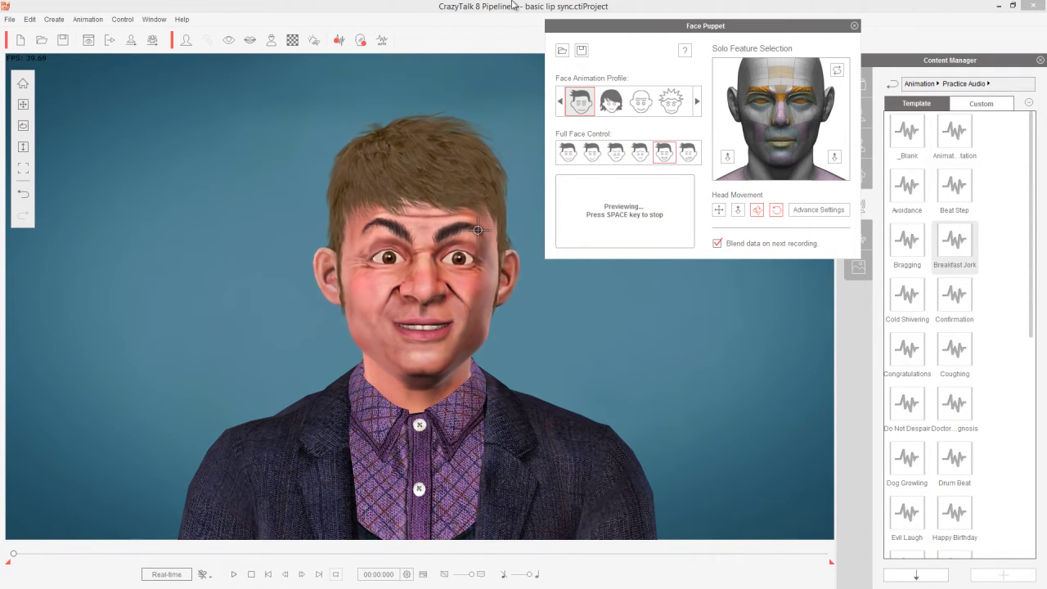
key("6")
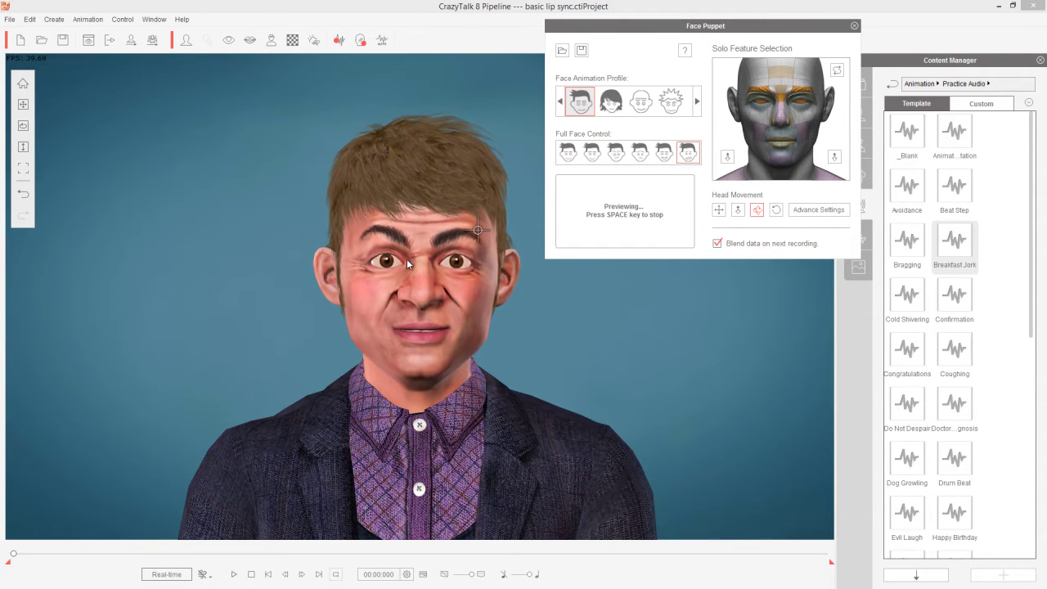
key("space")
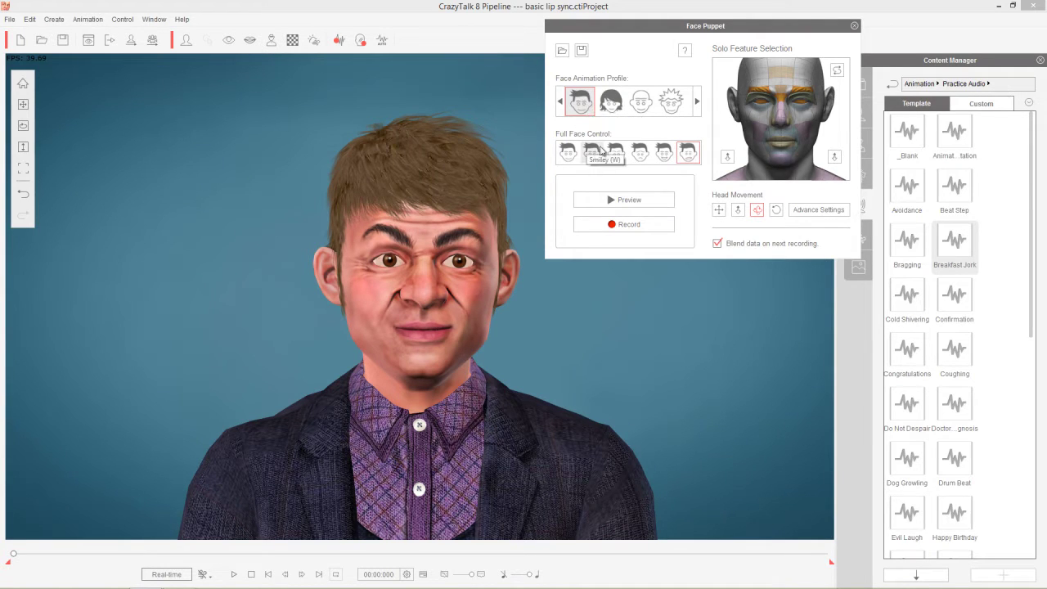
Preview all six full face expressions of the bald-head animation profile
left_click(643, 103)
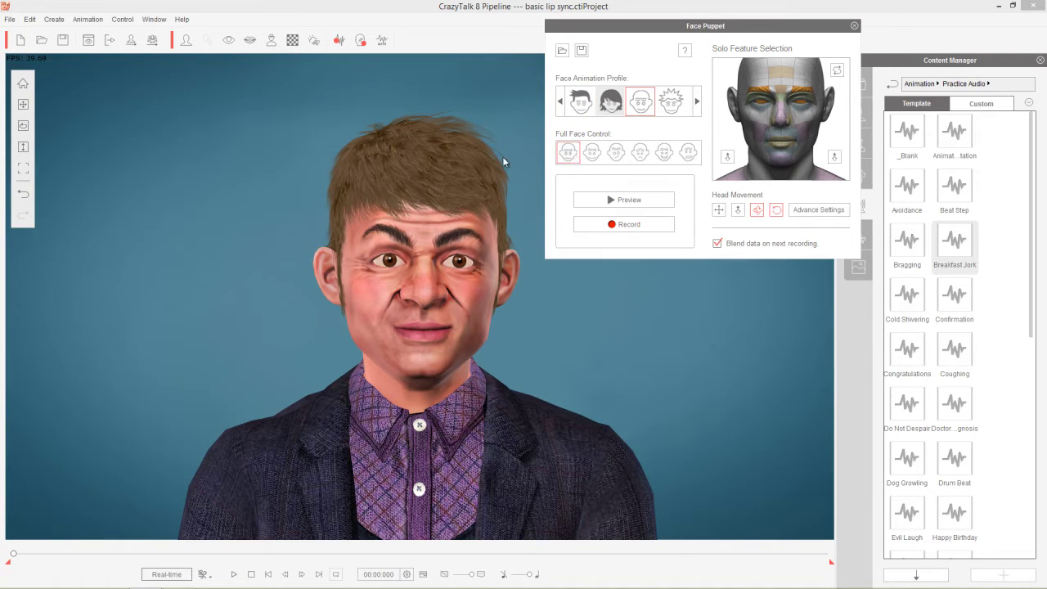
key("space")
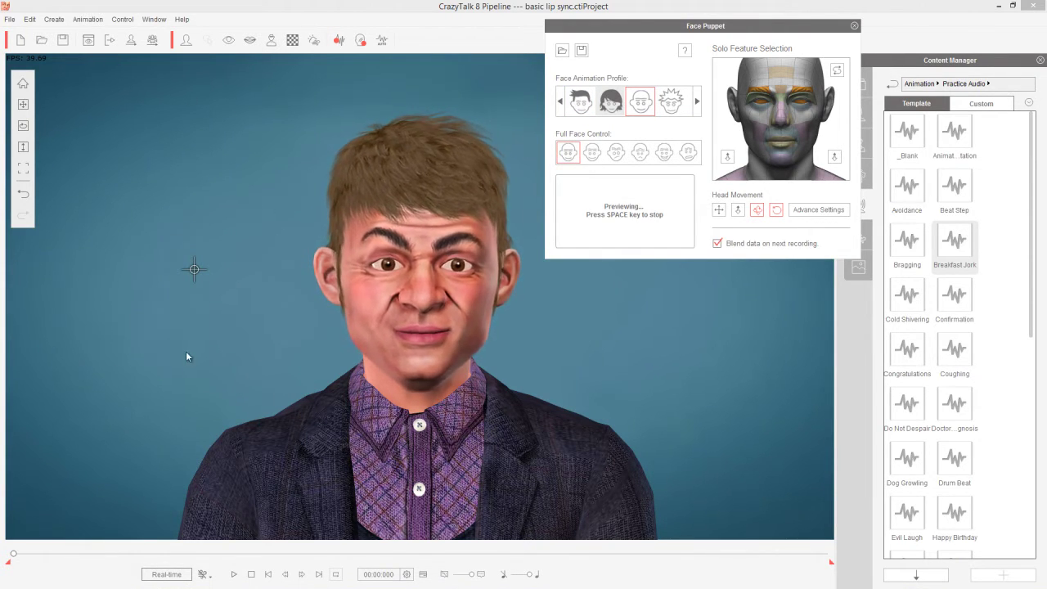
key("2")
key("3")
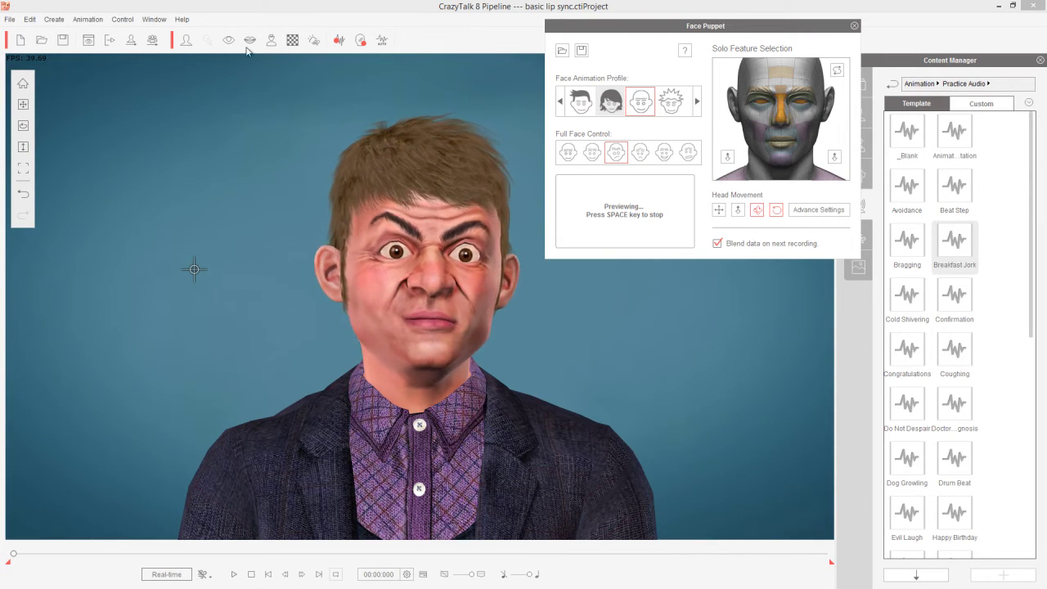
key("4")
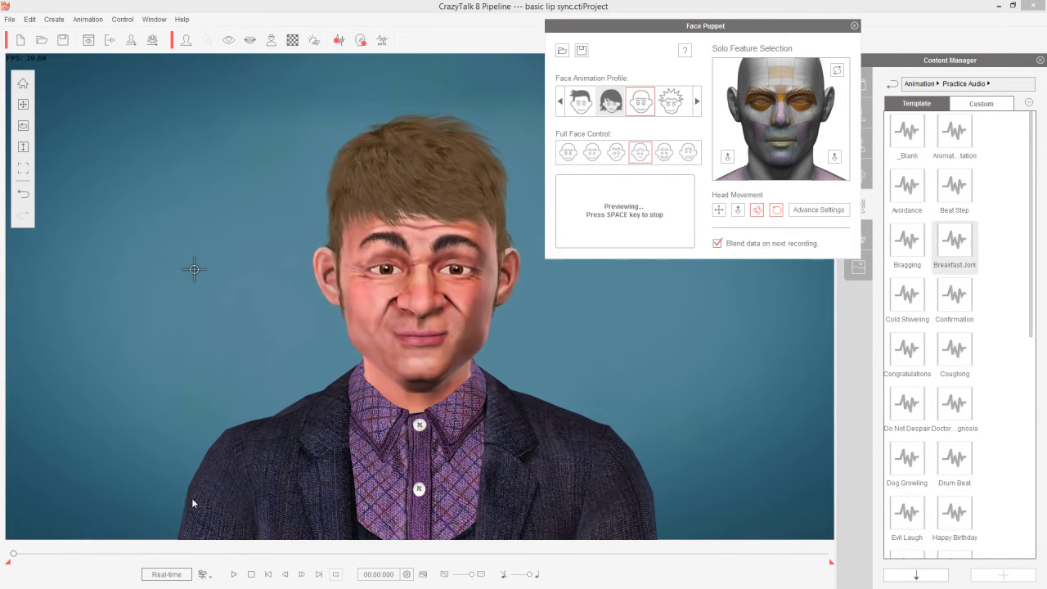
key("5")
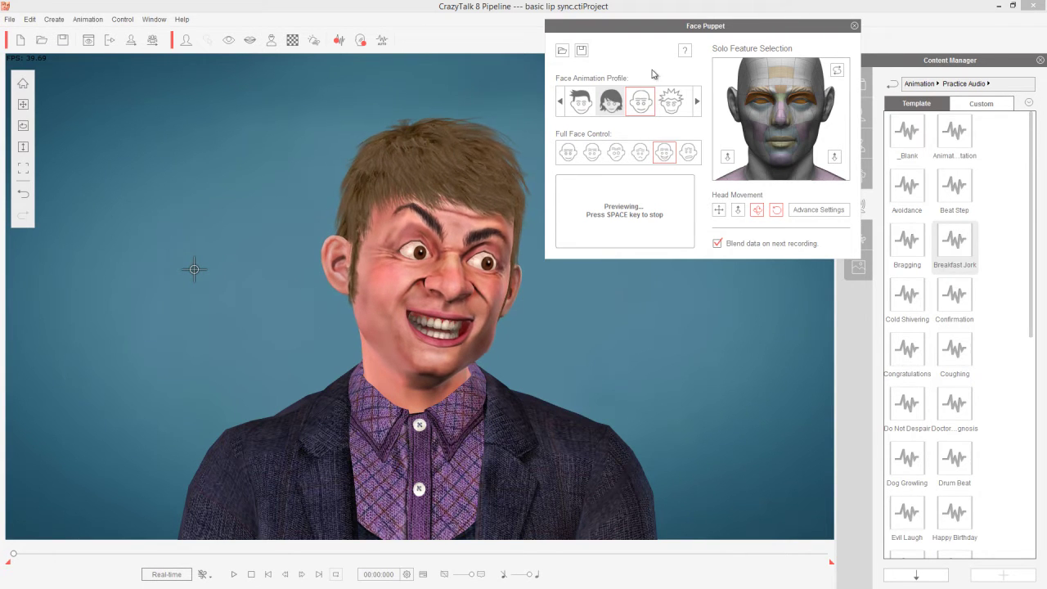
key("6")
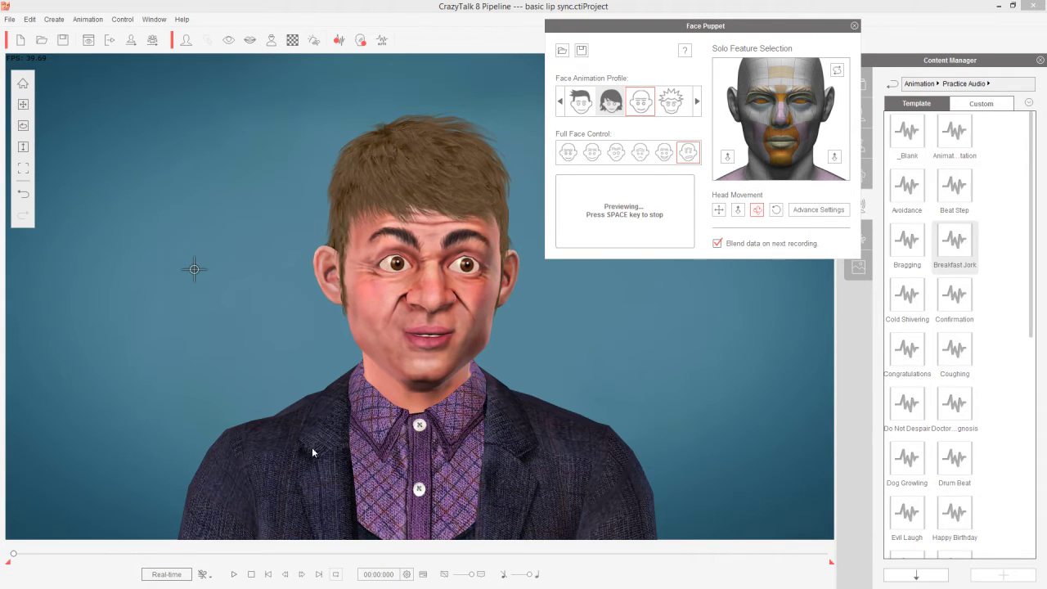
key("space")
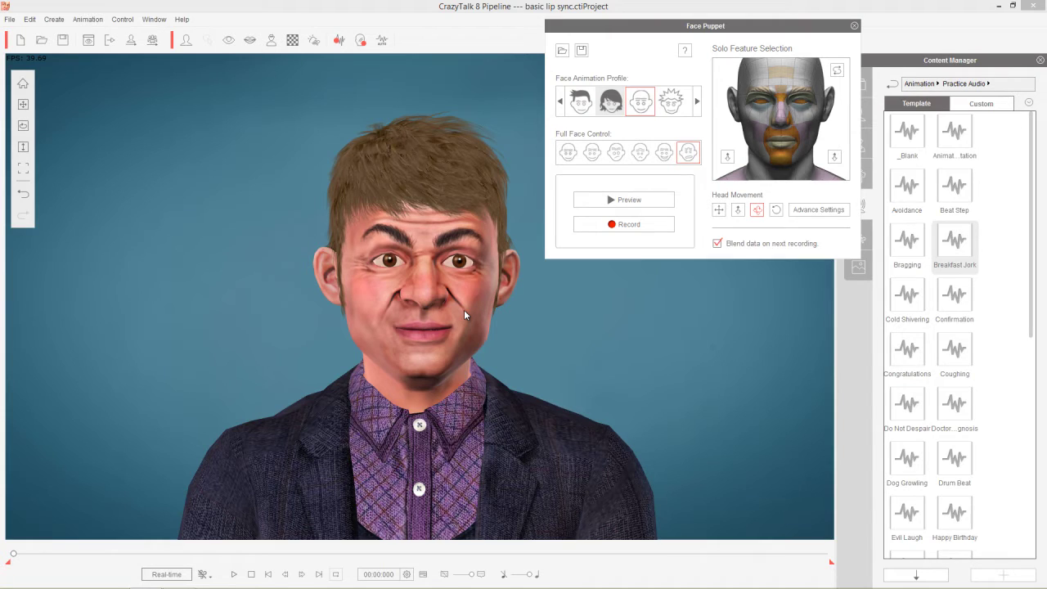
Record a puppet clip of about 5.35 seconds from the start, using the bald-head profile's sixth full face expression
left_click(643, 111)
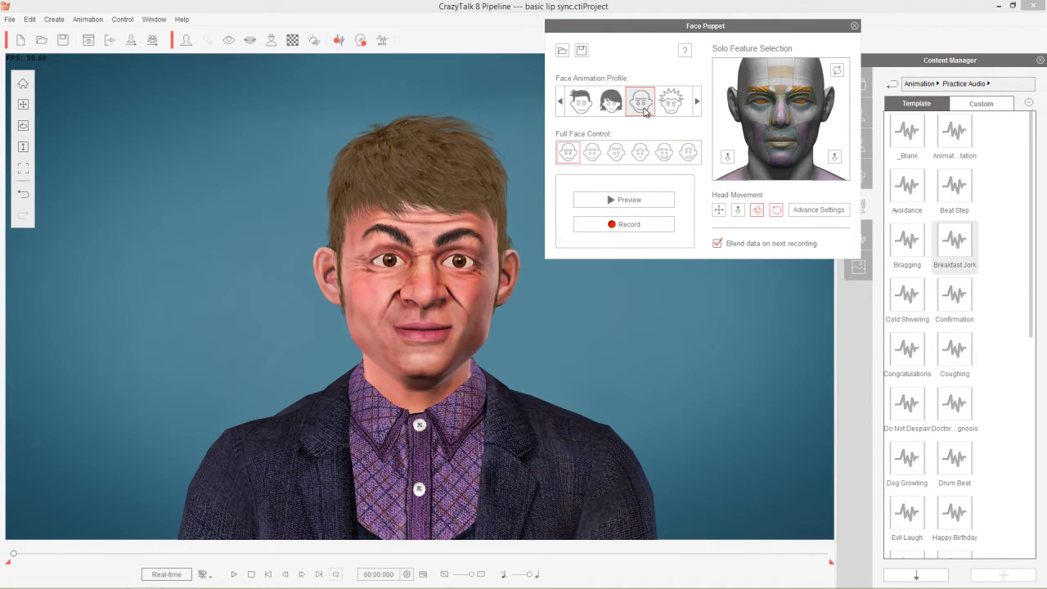
left_click(689, 154)
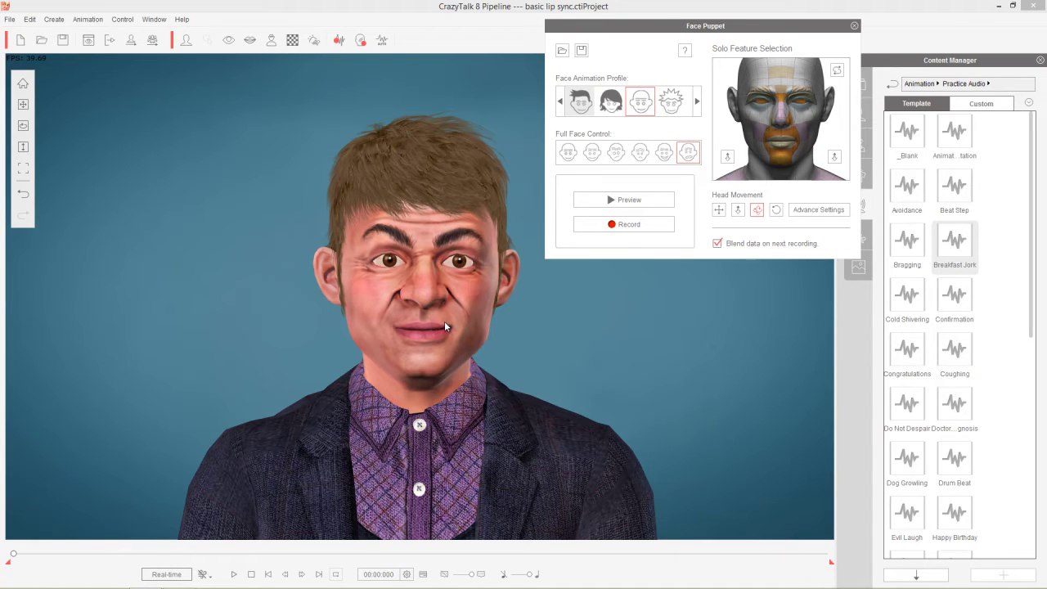
left_click(620, 225)
left_click(621, 225)
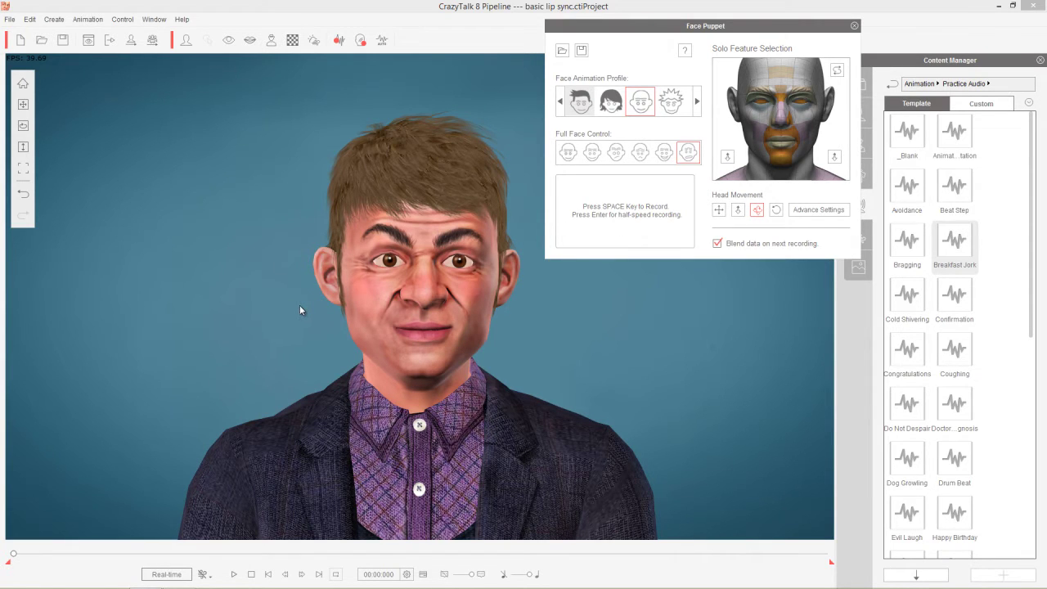
key("space")
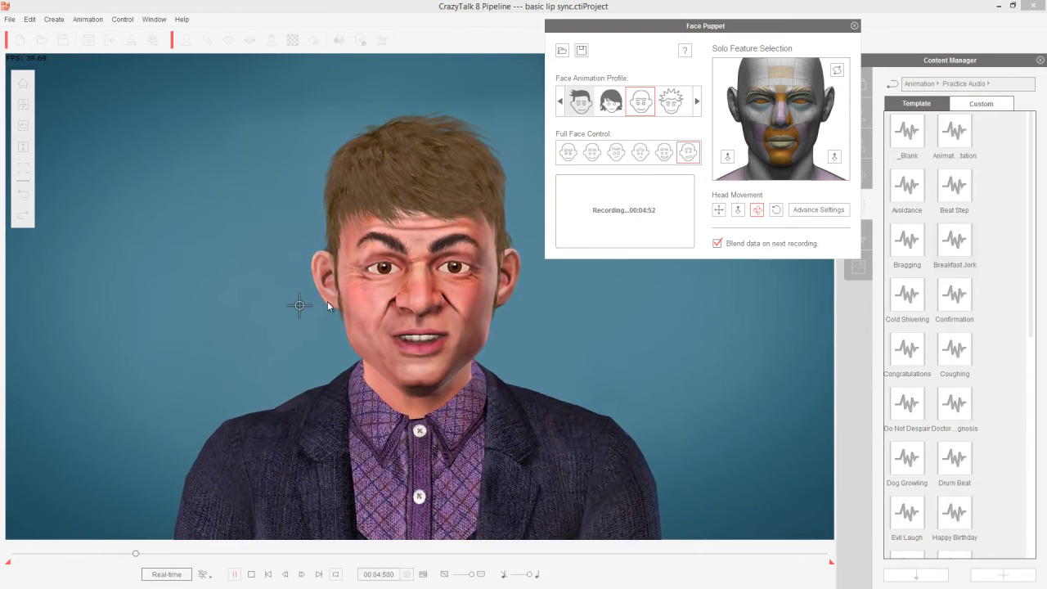
key("space")
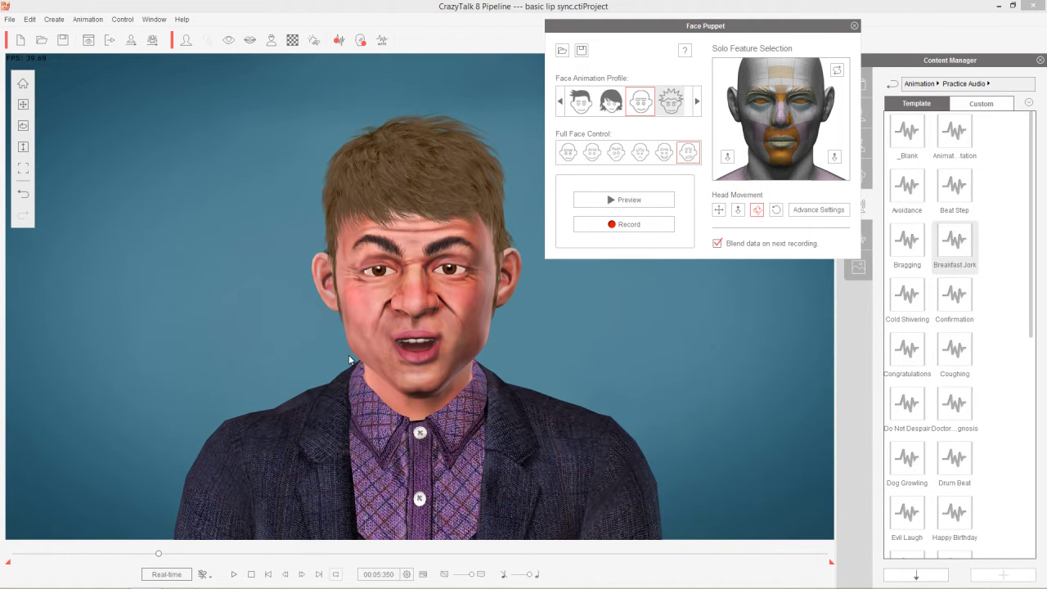
Open the timeline and record a second puppet clip with the bald-head profile's third full face expression, up to about frame 592
key("F3")
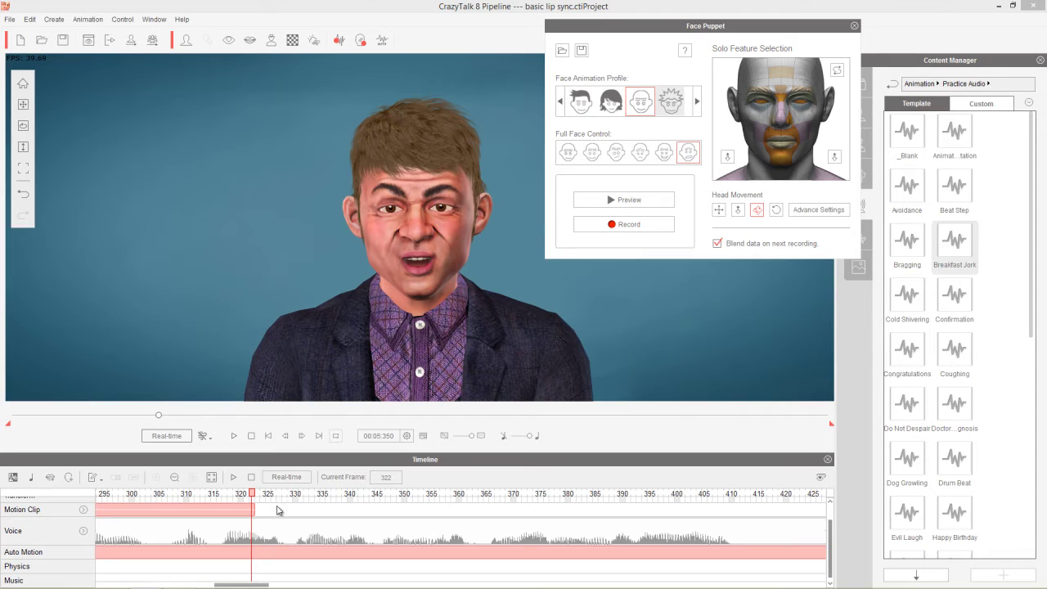
scroll(228, 532, "down", 10)
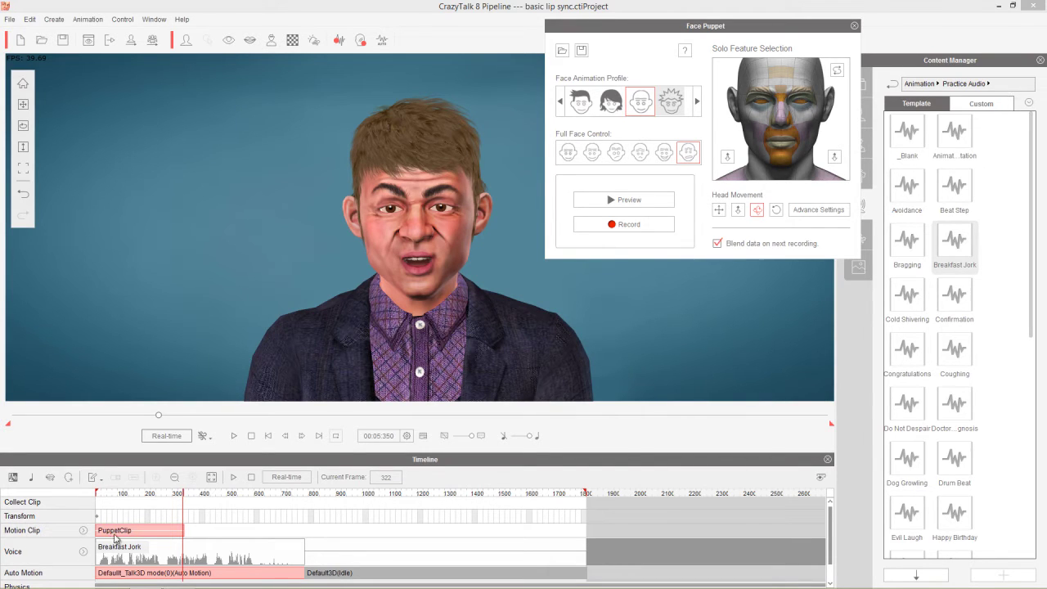
left_click(621, 157)
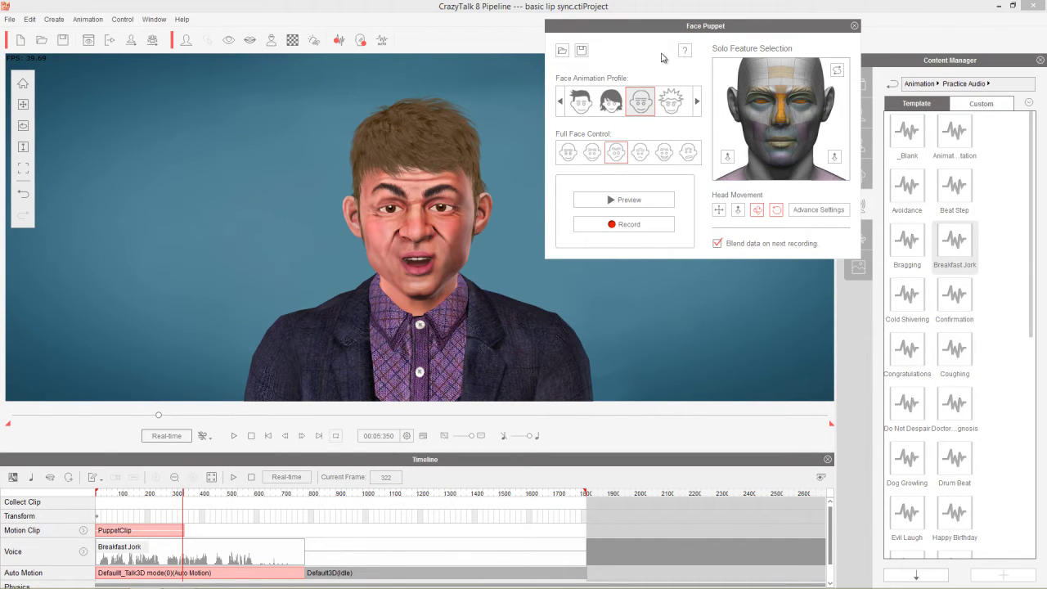
left_click_drag(668, 25, 698, 38)
left_click(666, 236)
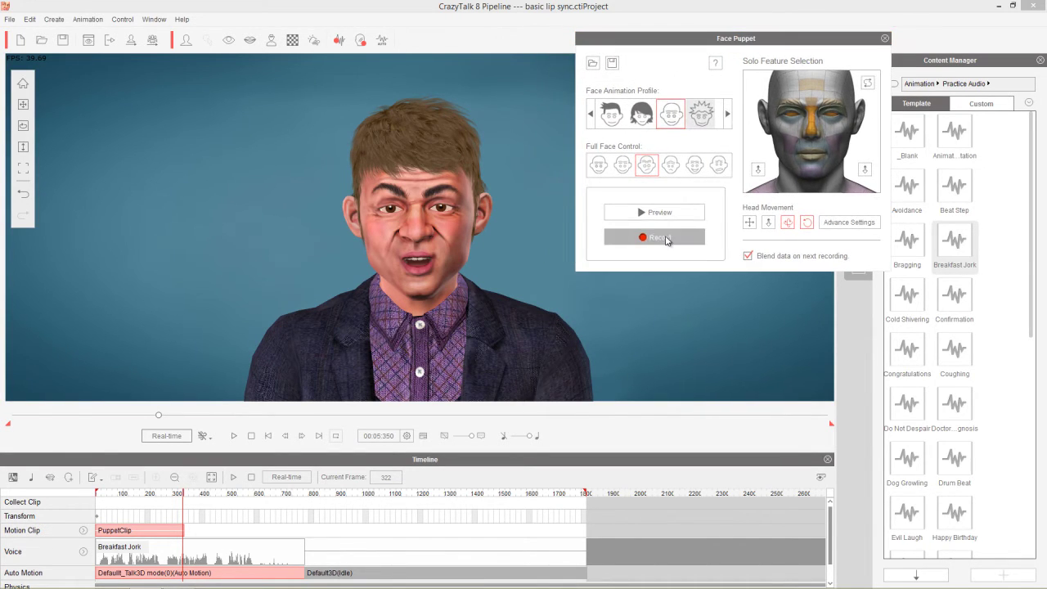
key("space")
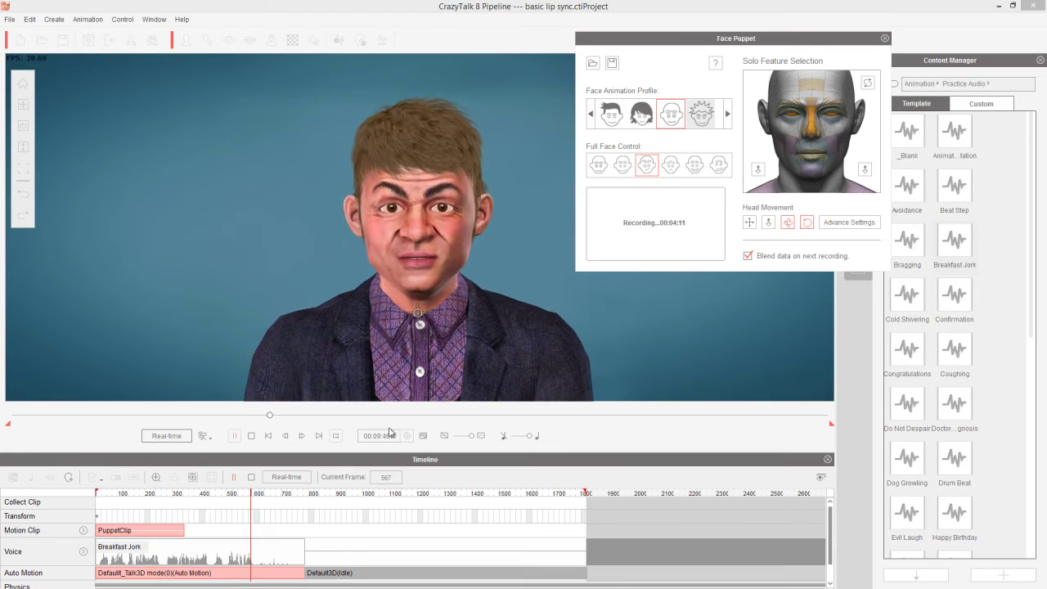
key("space")
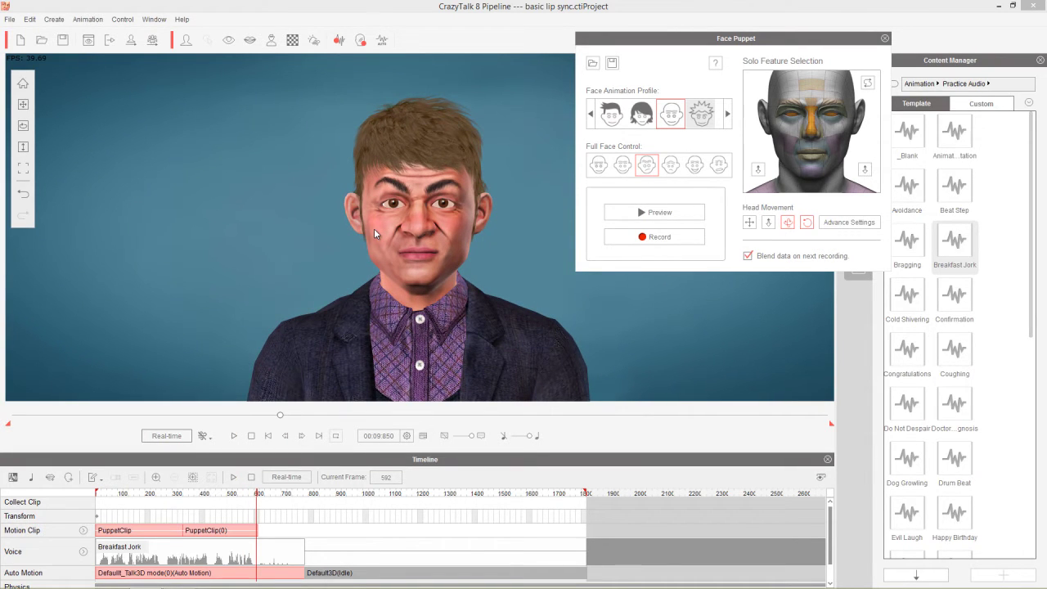
Preview the fifth full face expression of the spiky-haired animation profile
left_click(701, 116)
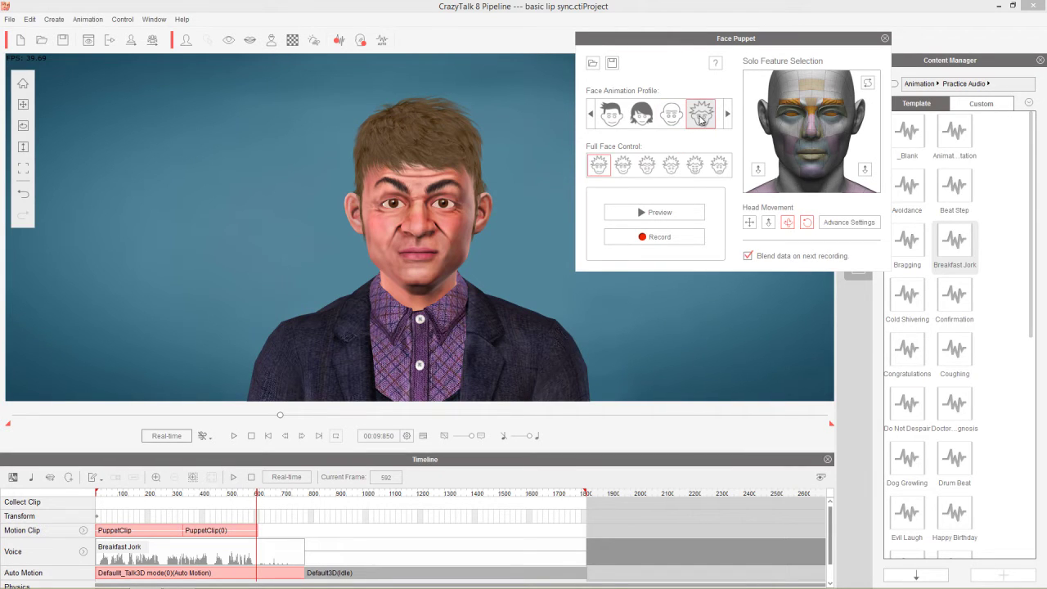
left_click(696, 166)
key("space")
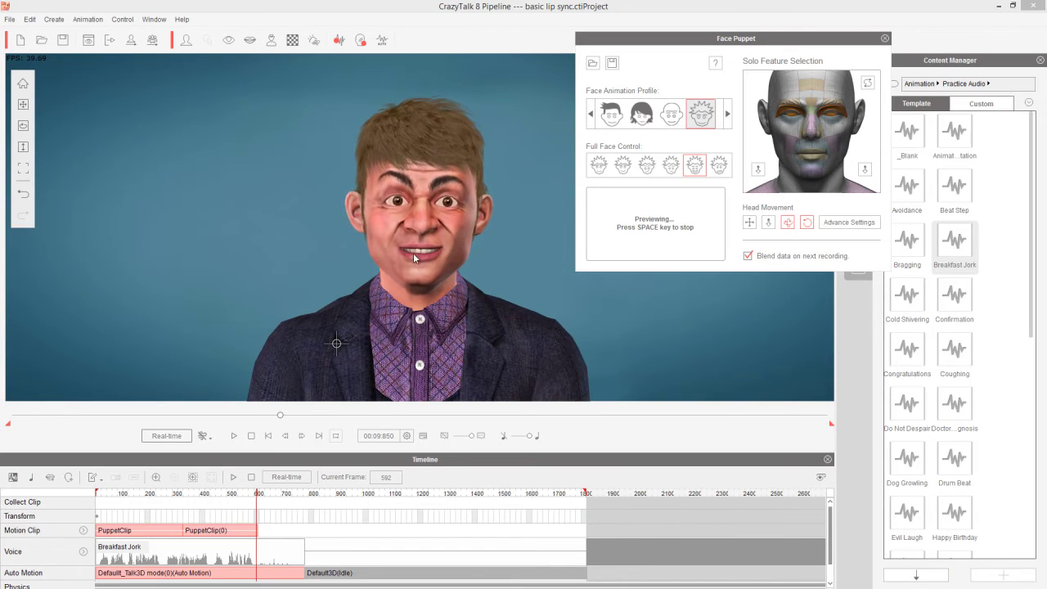
key("space")
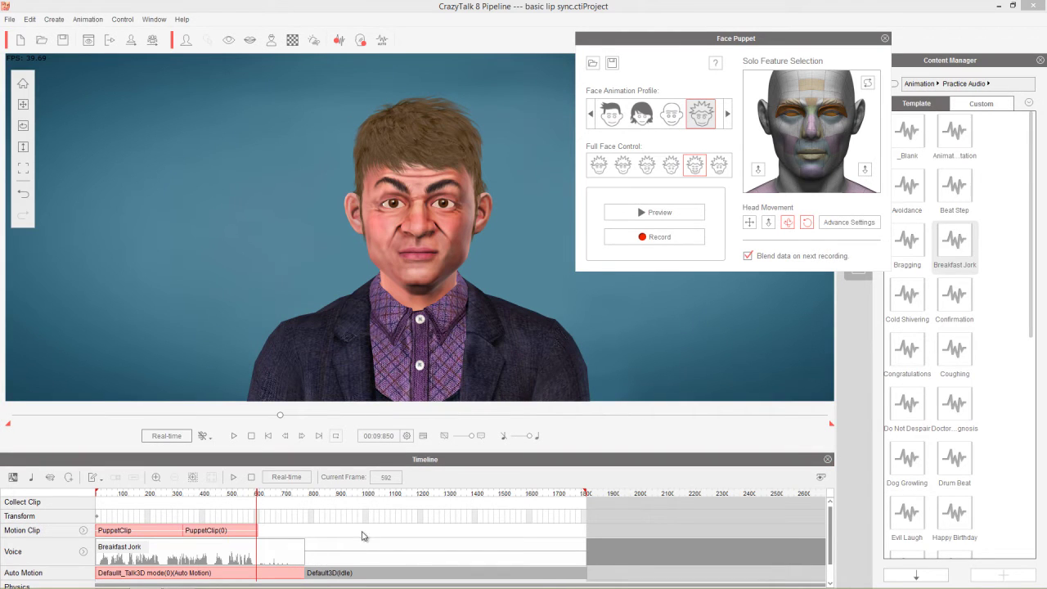
Record a third puppet clip up to about frame 805 with the spiky-haired profile's fifth full face expression
left_click(655, 236)
key("space")
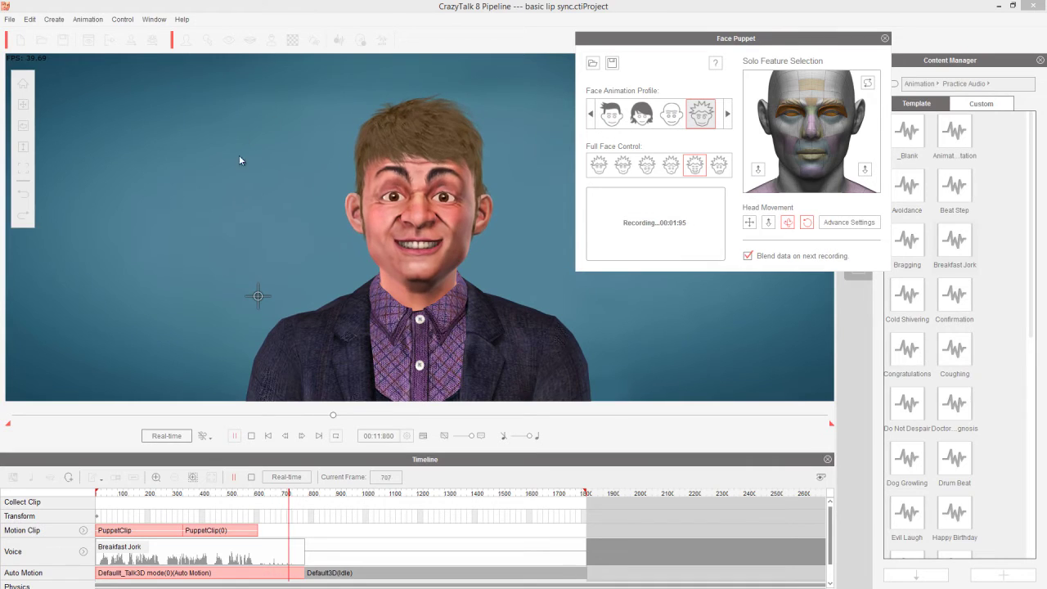
key("space")
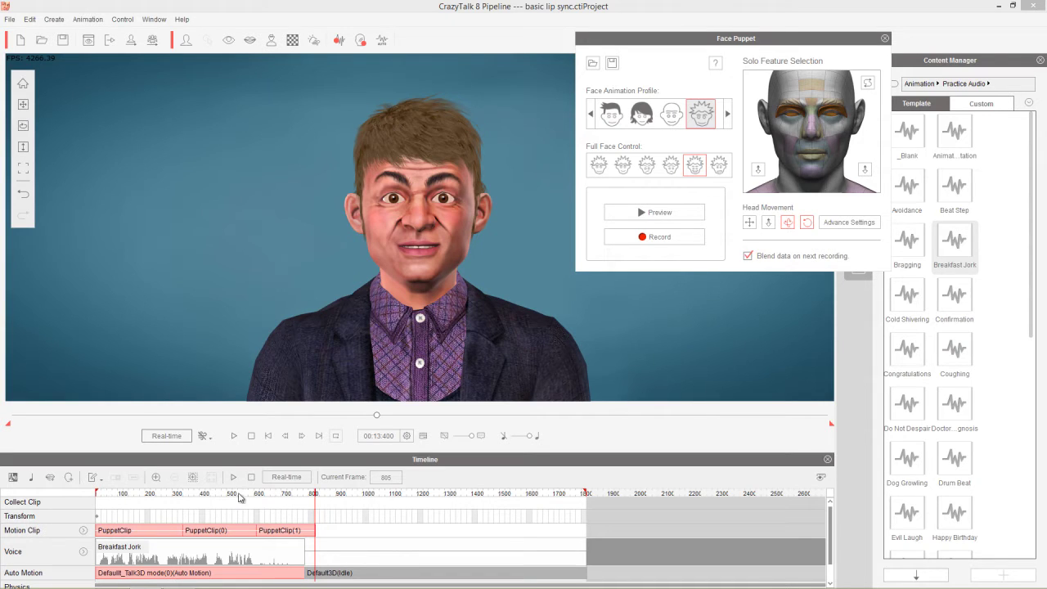
Play the recorded puppet animation from the first frame, then stop playback
mouse_move(105, 497)
left_mouse_down()
mouse_move(206, 496)
mouse_move(92, 497)
left_mouse_up()
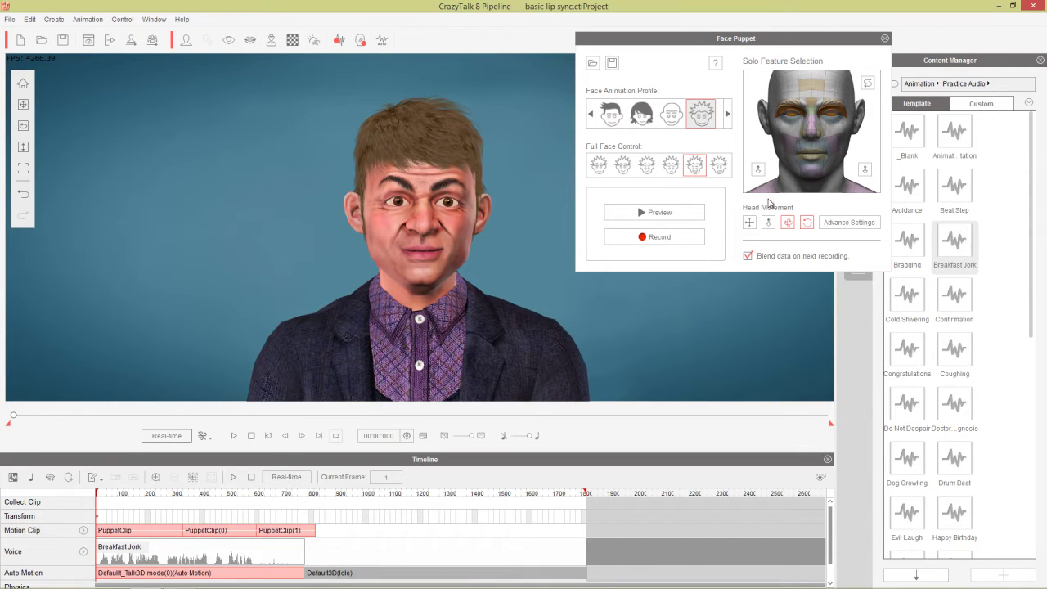
left_click(231, 437)
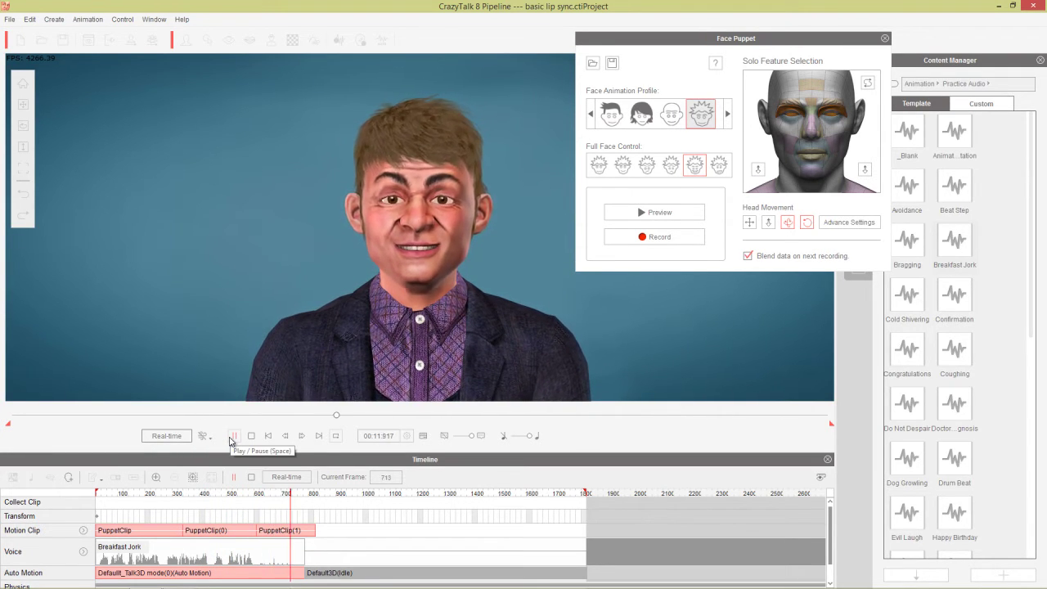
left_click(232, 436)
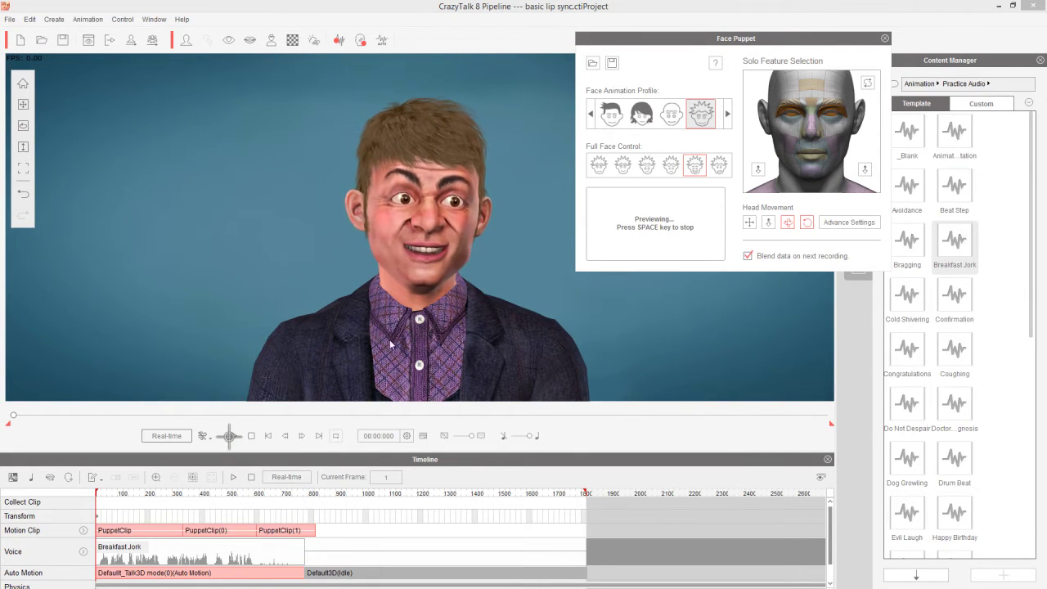
key("space")
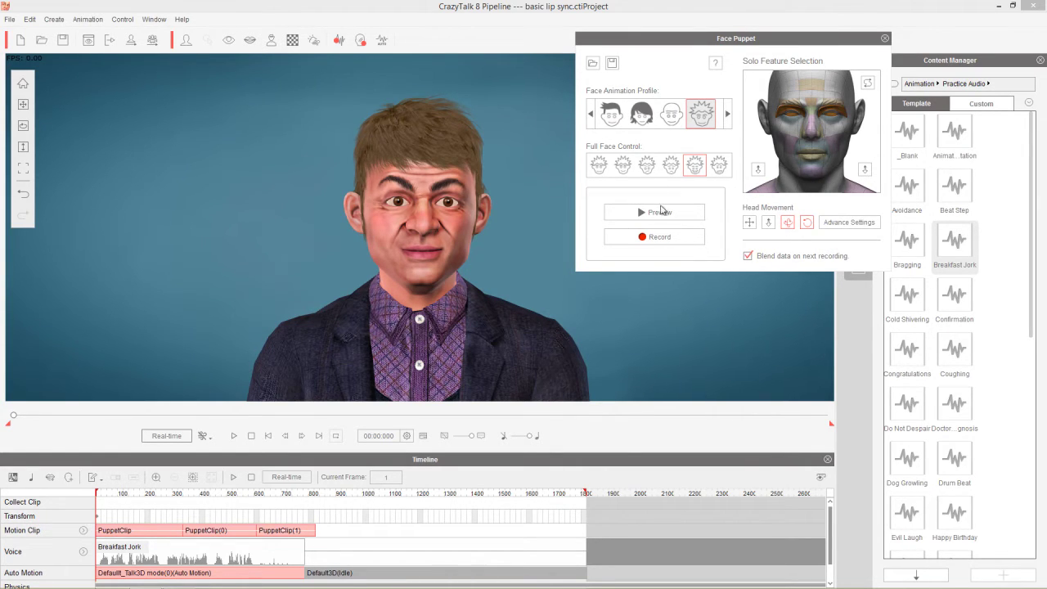
Delete all three puppet clips and the Breakfast Jork voice clip from the timeline
left_click(293, 530)
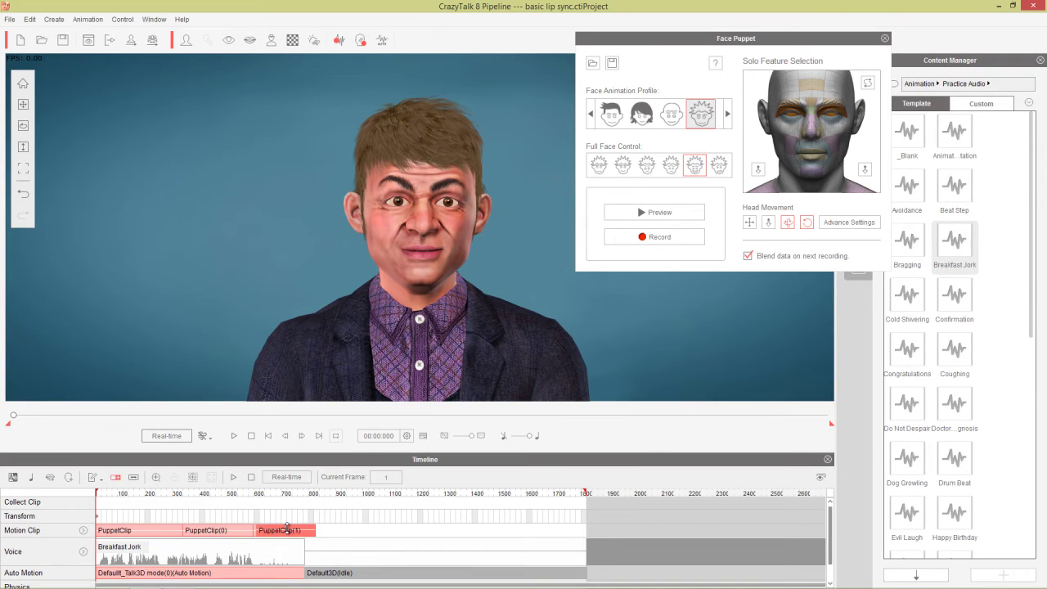
key("Delete")
left_click(251, 536)
key("Delete")
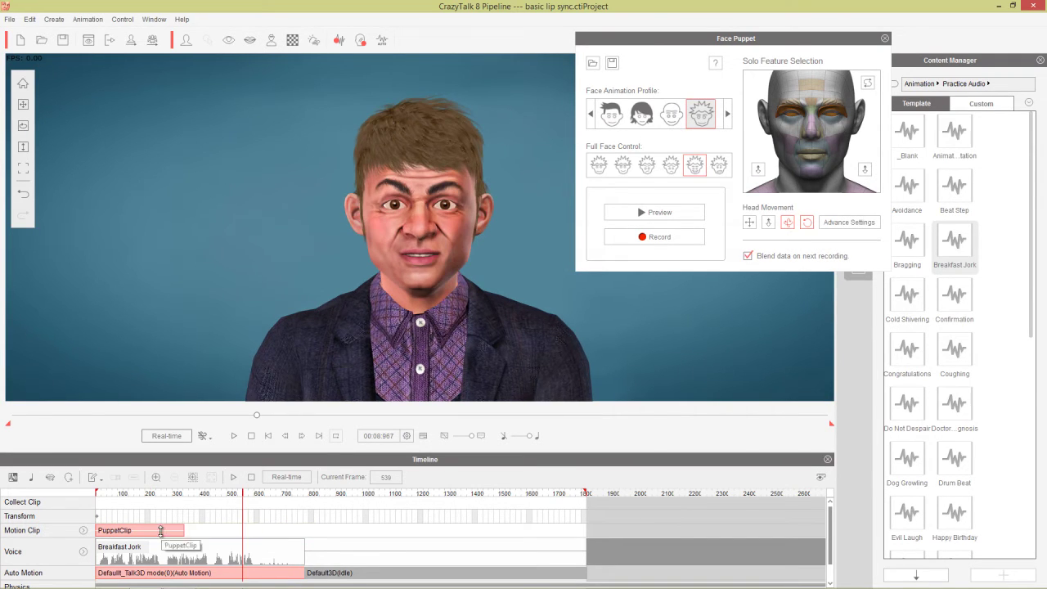
left_click(159, 530)
key("Delete")
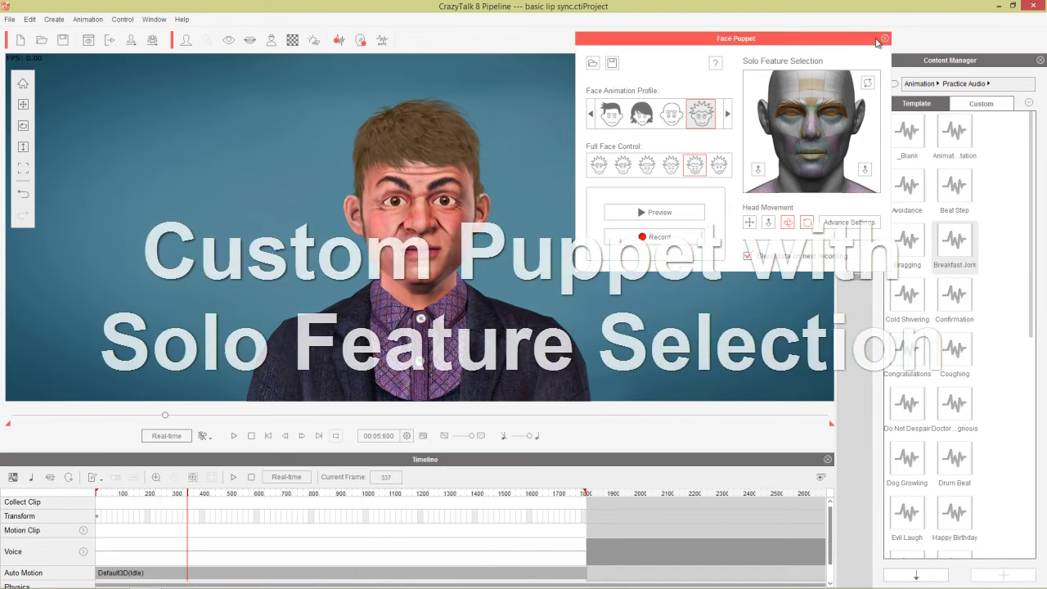
Close Face Puppet and apply the Bragging practice audio from the first frame with Talk Mode auto motion
left_click(884, 38)
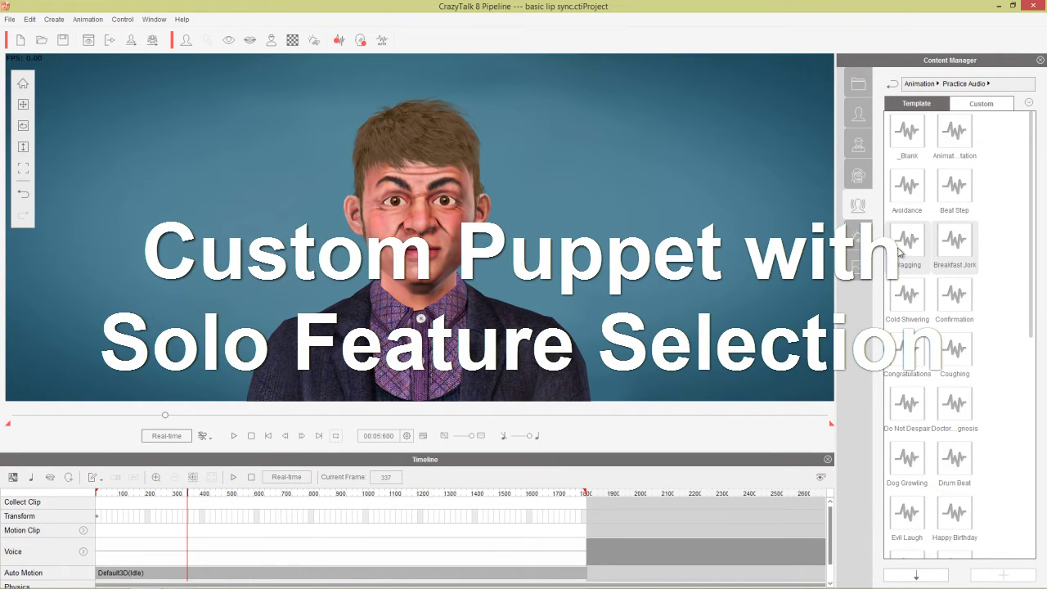
left_click(252, 436)
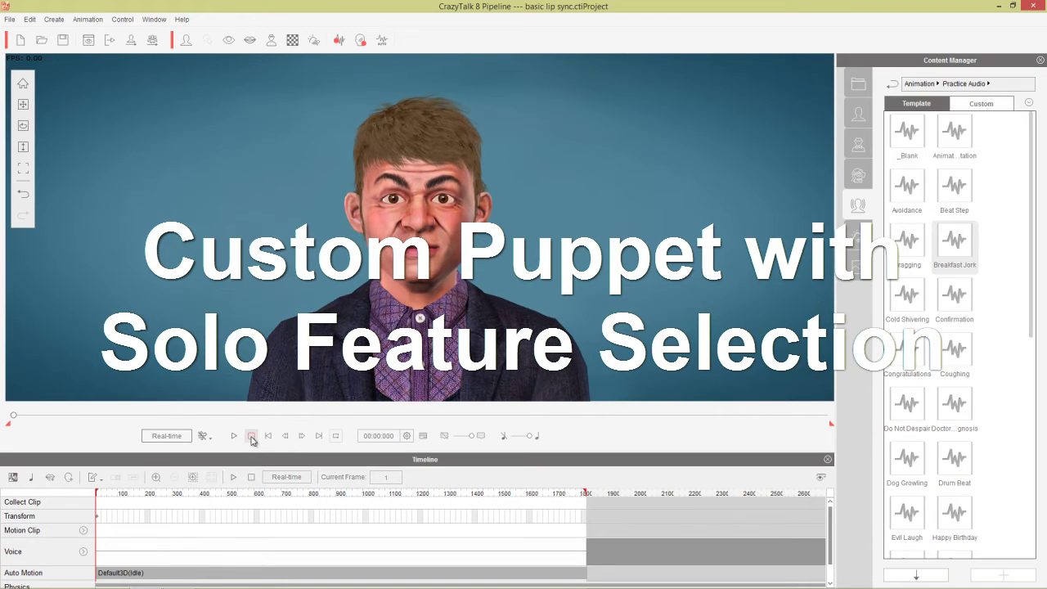
double_click(903, 245)
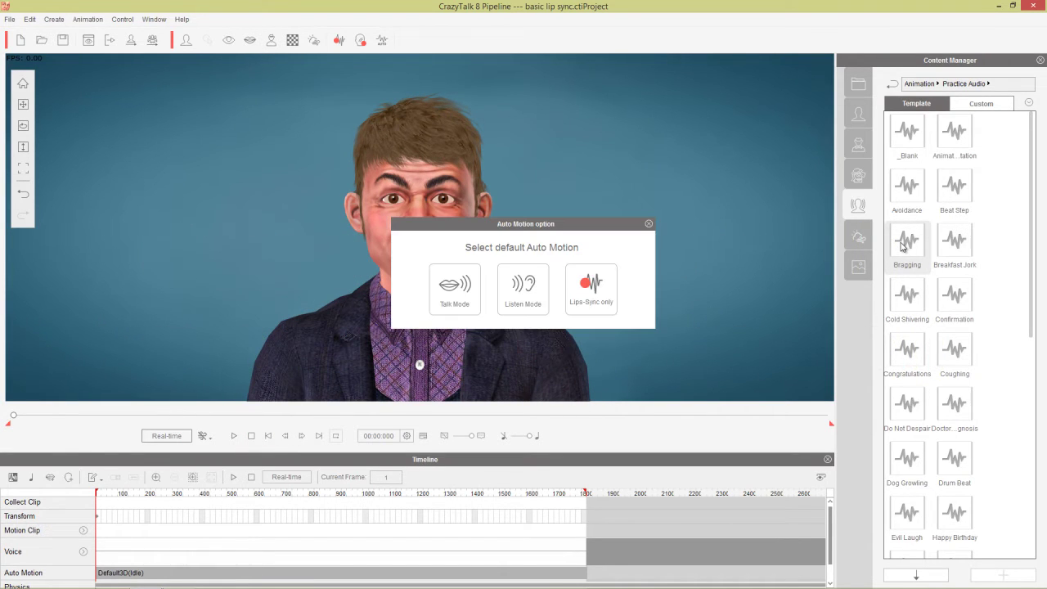
left_click(455, 288)
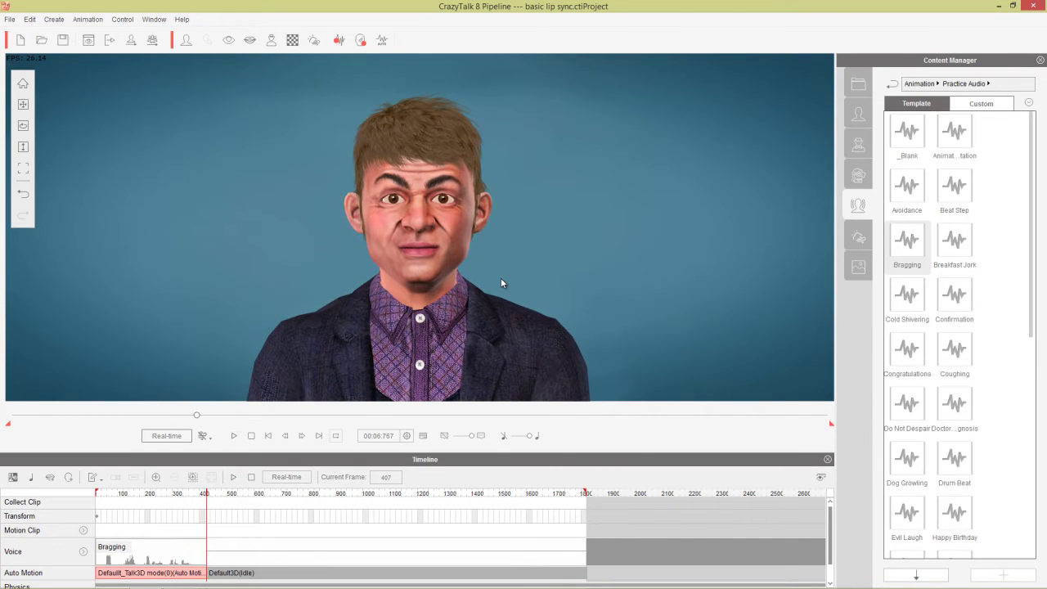
left_click(252, 436)
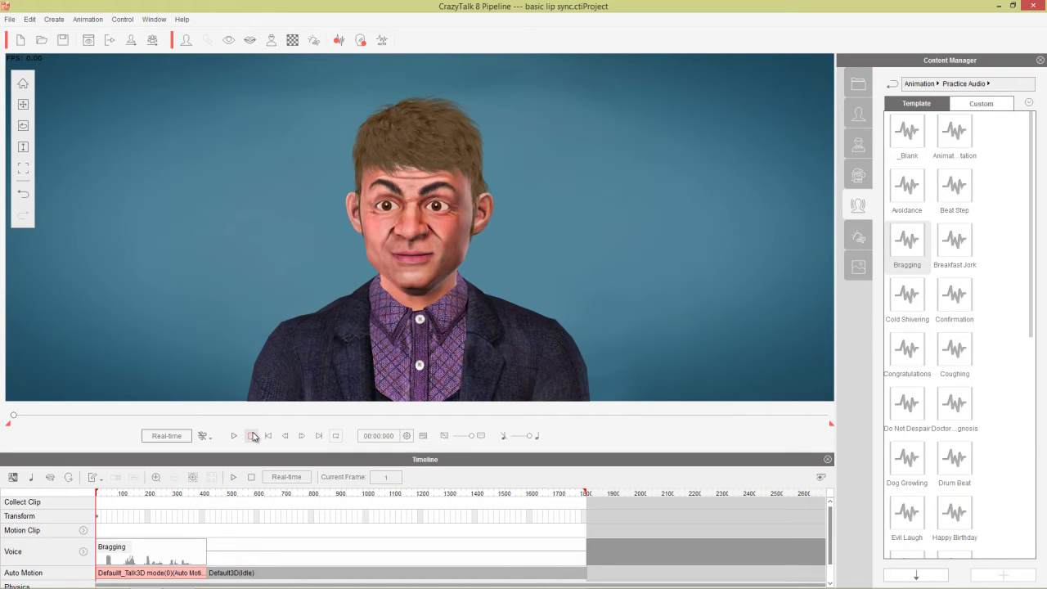
Reopen Face Puppet with the first face animation profile and clear all of its selected solo features
left_click(359, 41)
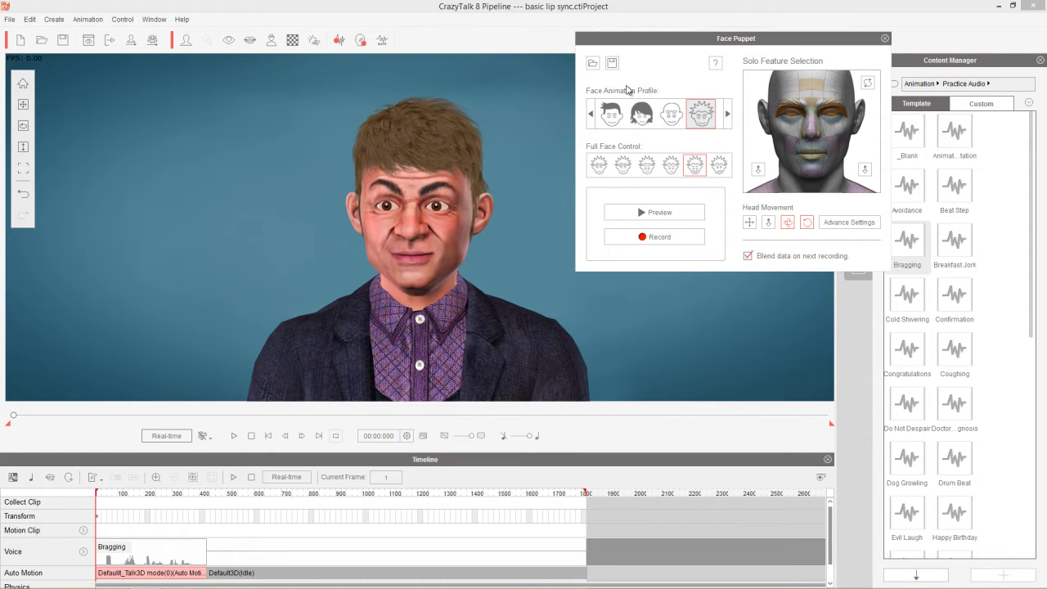
left_click_drag(742, 45, 683, 59)
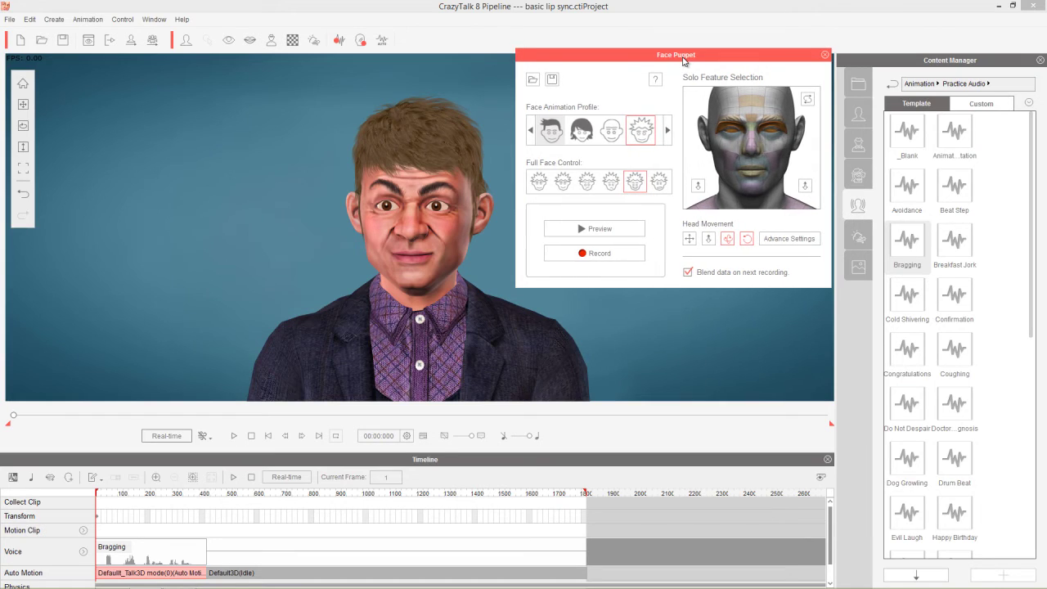
left_click(553, 133)
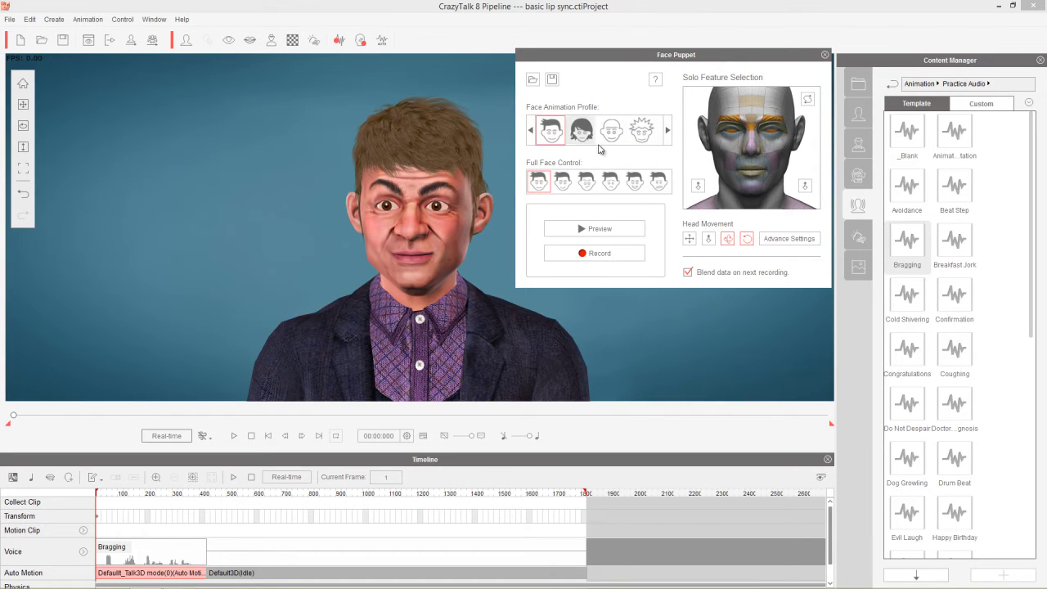
left_click(809, 101)
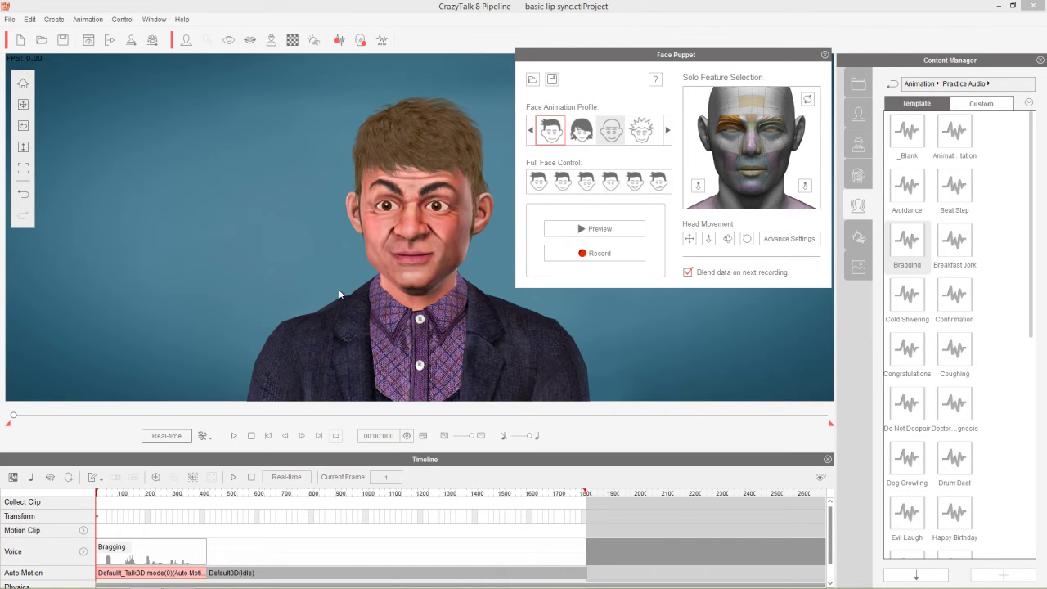
Preview puppeteering a single eyebrow as a solo feature, then both eyebrows together
key("space")
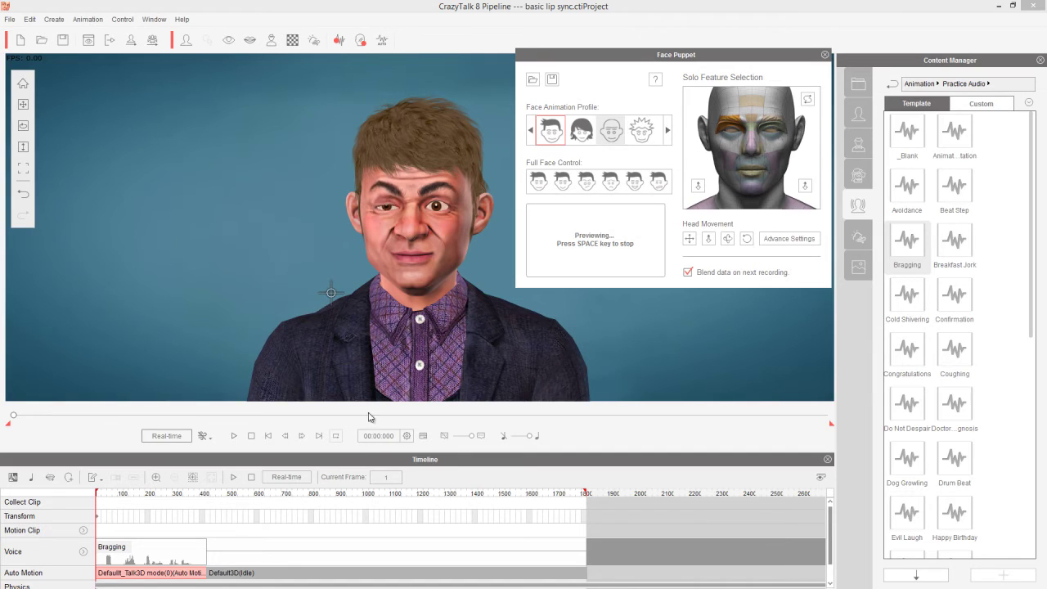
key("space")
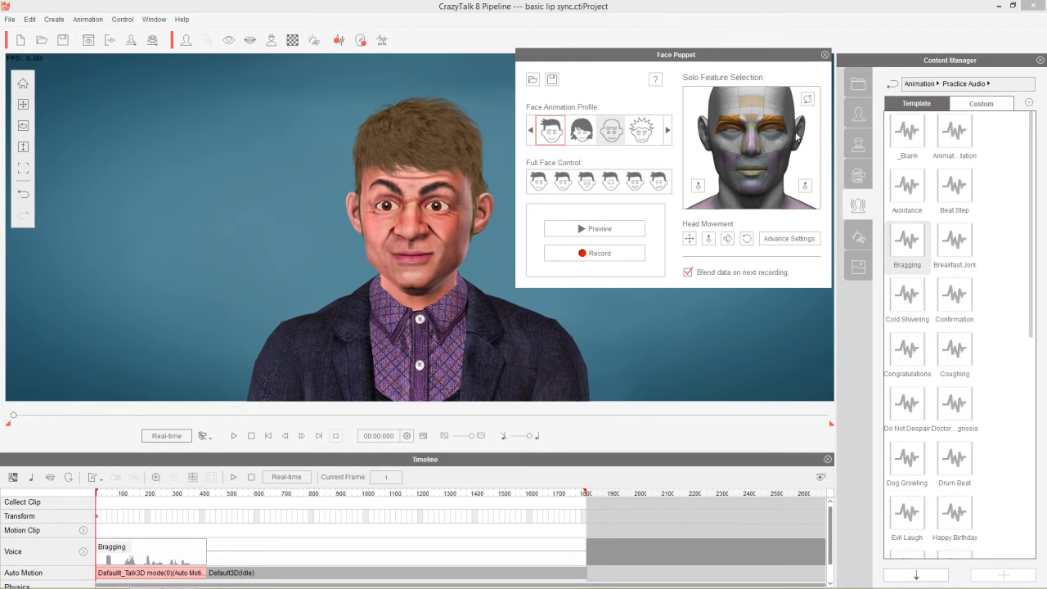
key("space")
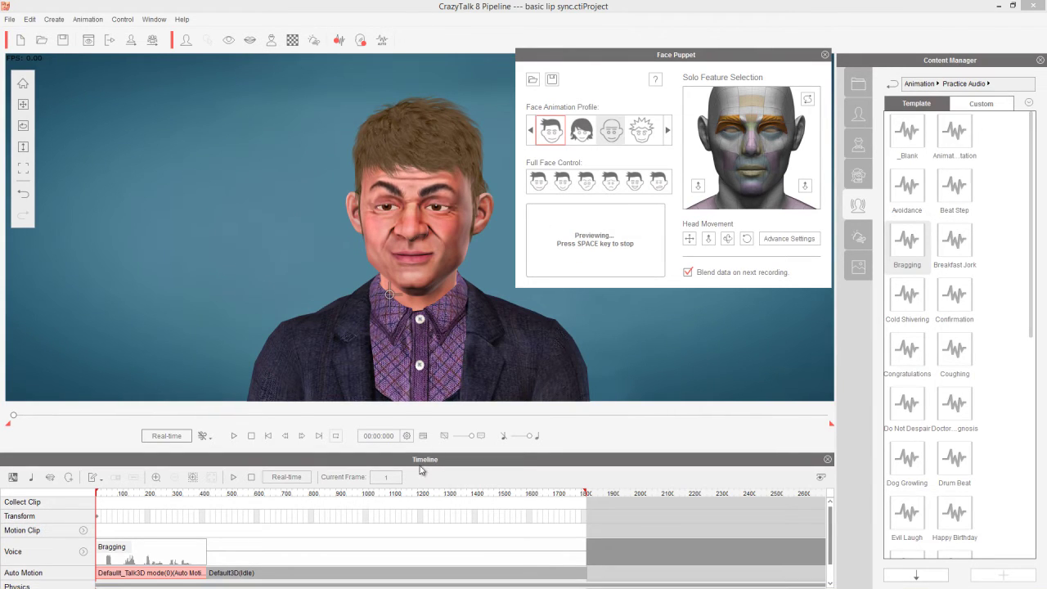
key("space")
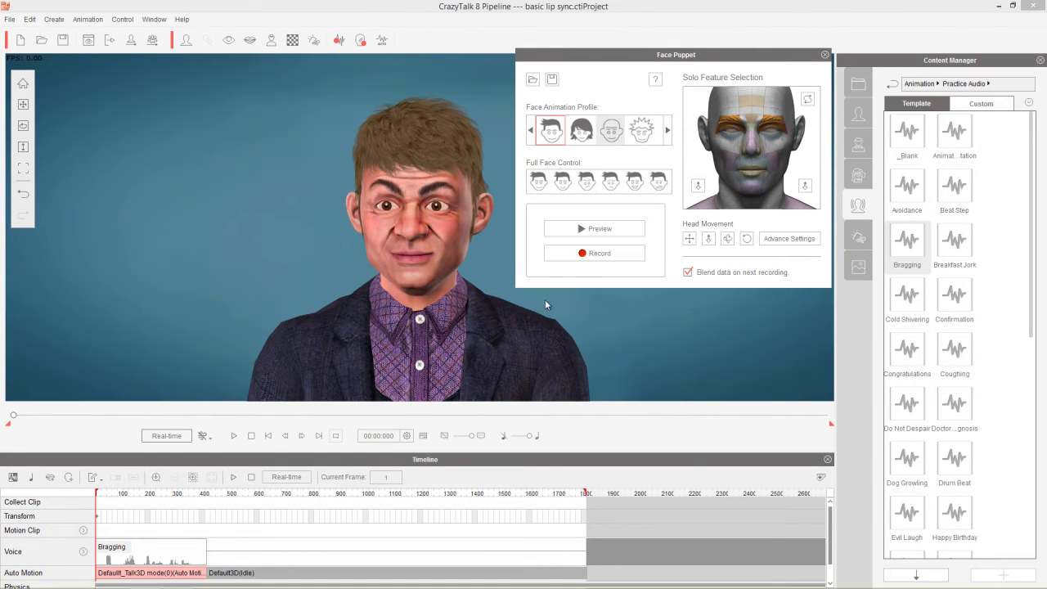
Add the chin and then the cheeks to the eyebrow selection, previewing each combination
key("space")
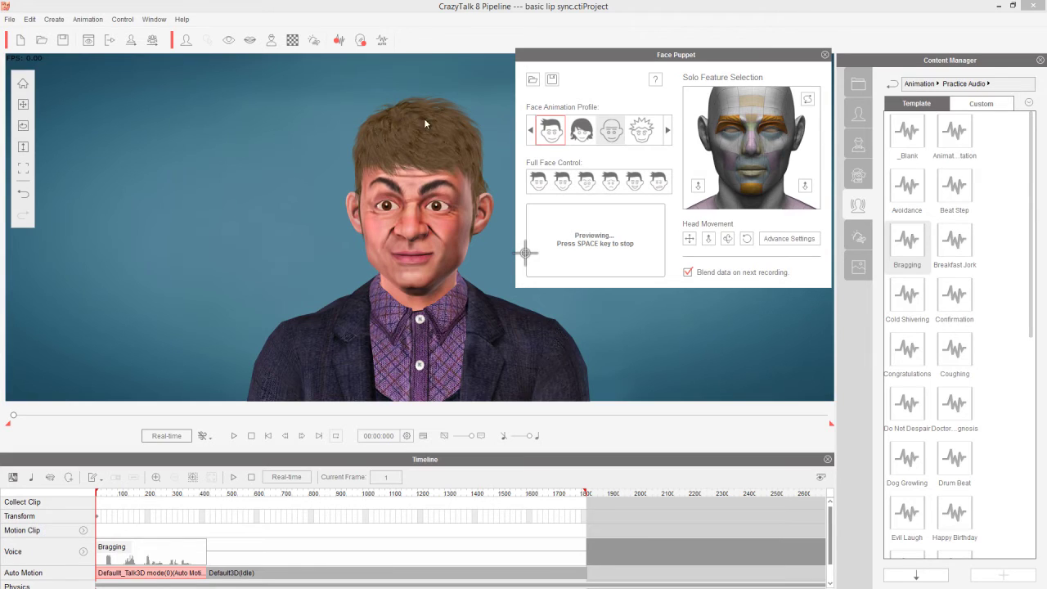
key("space")
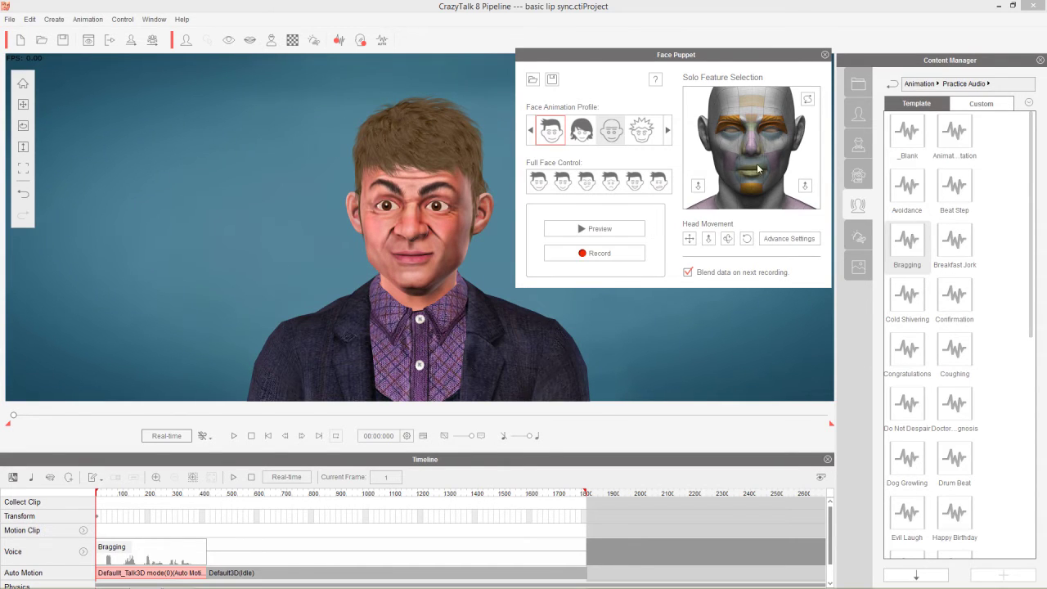
key("space")
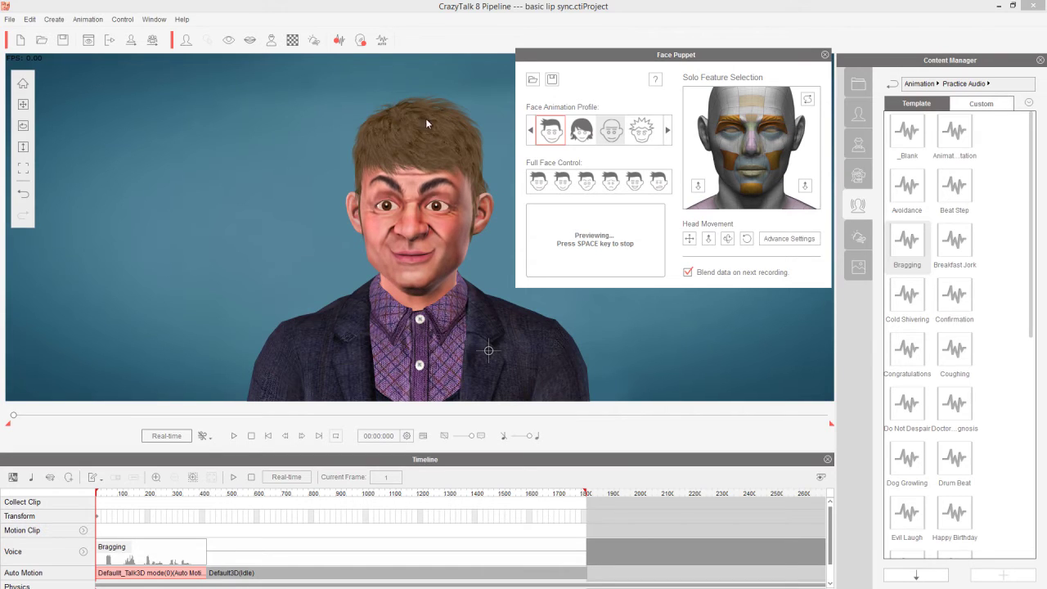
key("space")
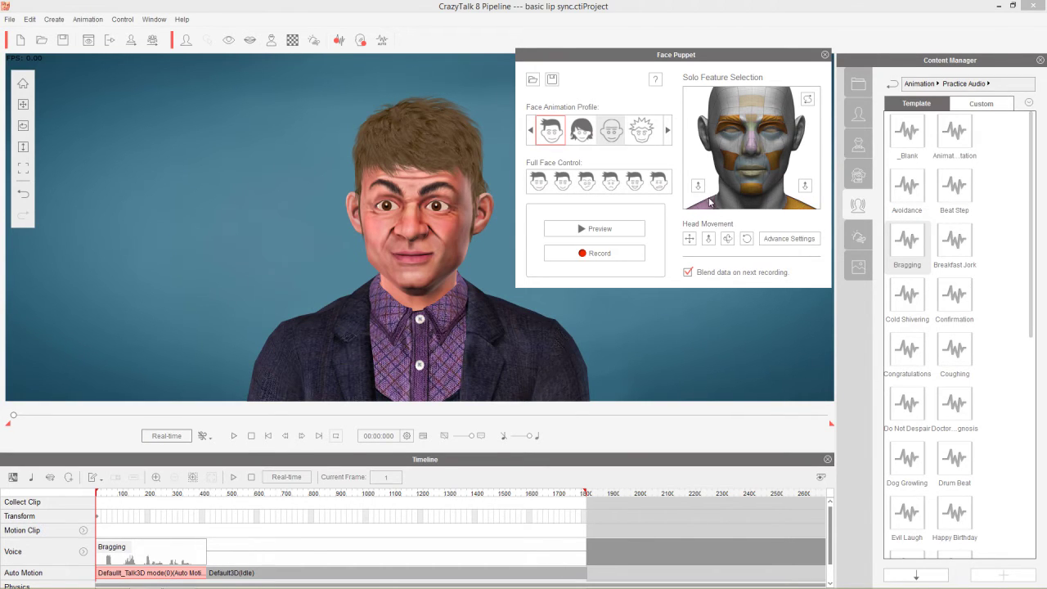
Preview the solo selection with the shoulders added, then with the paired controls beside the neck enabled
key("space")
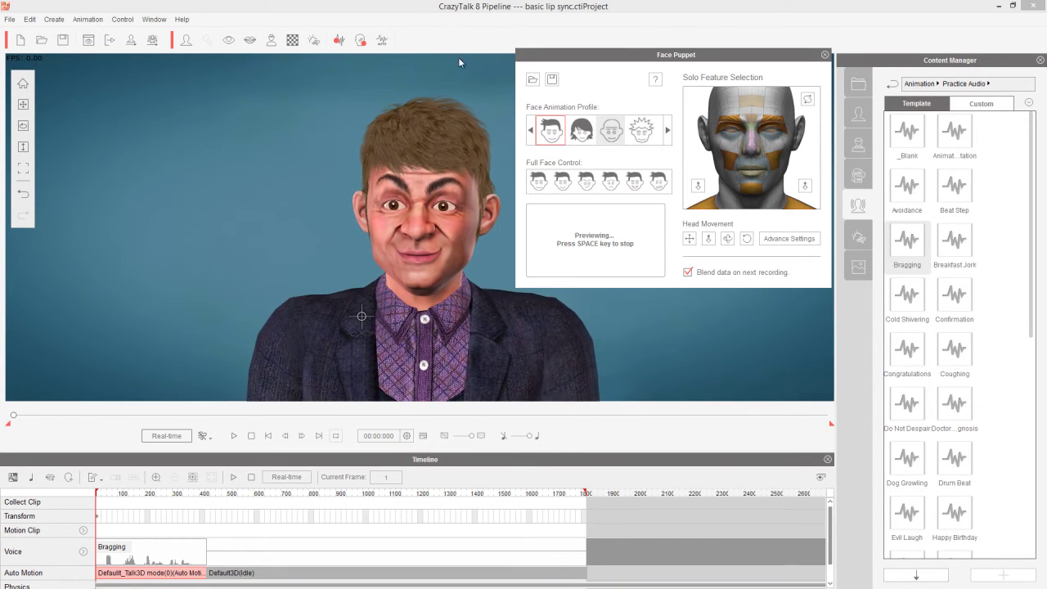
key("space")
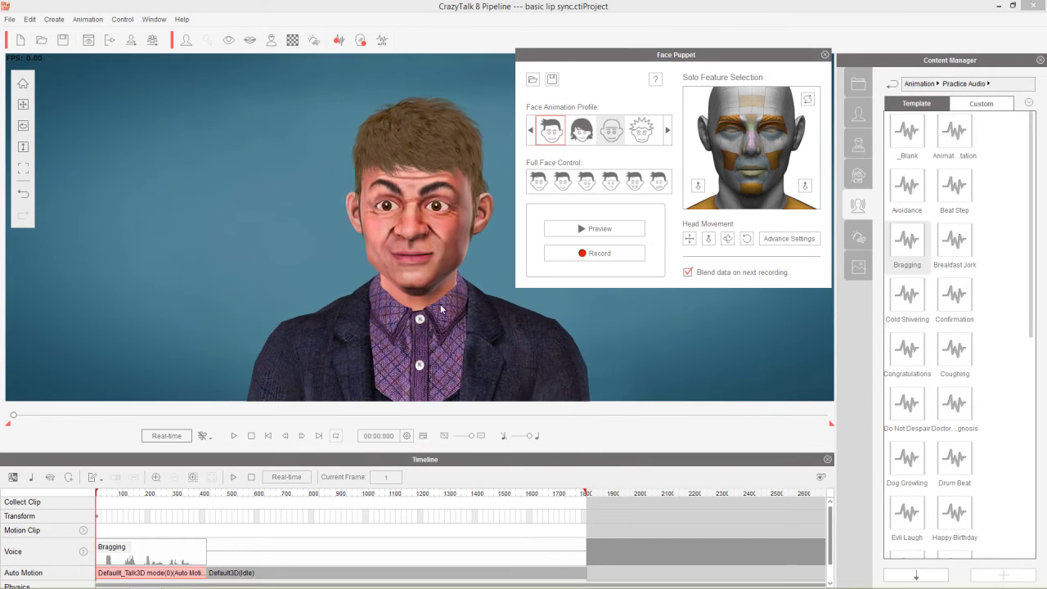
left_click(805, 188)
key("space")
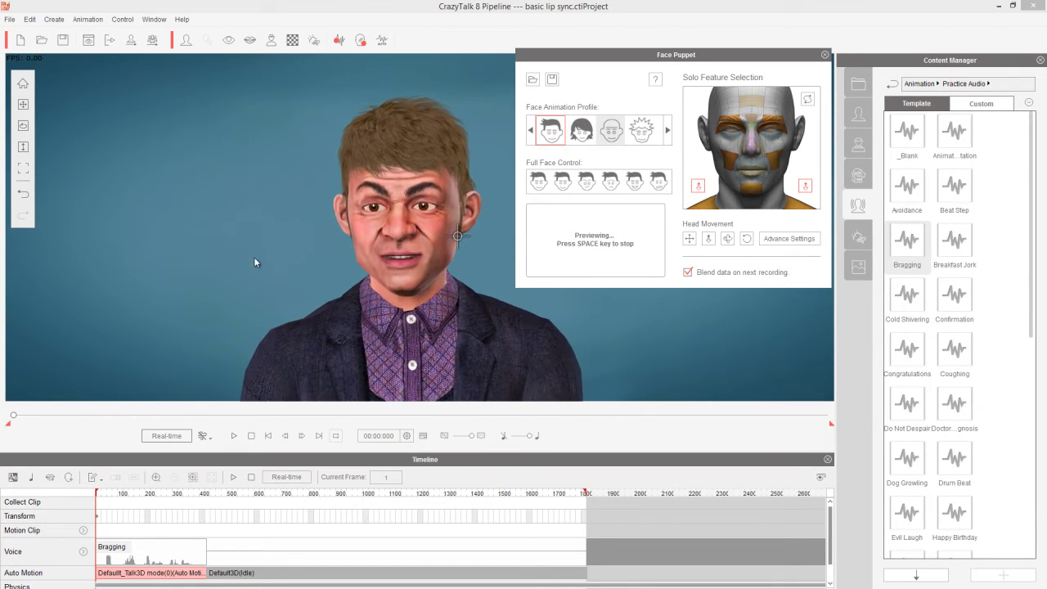
key("space")
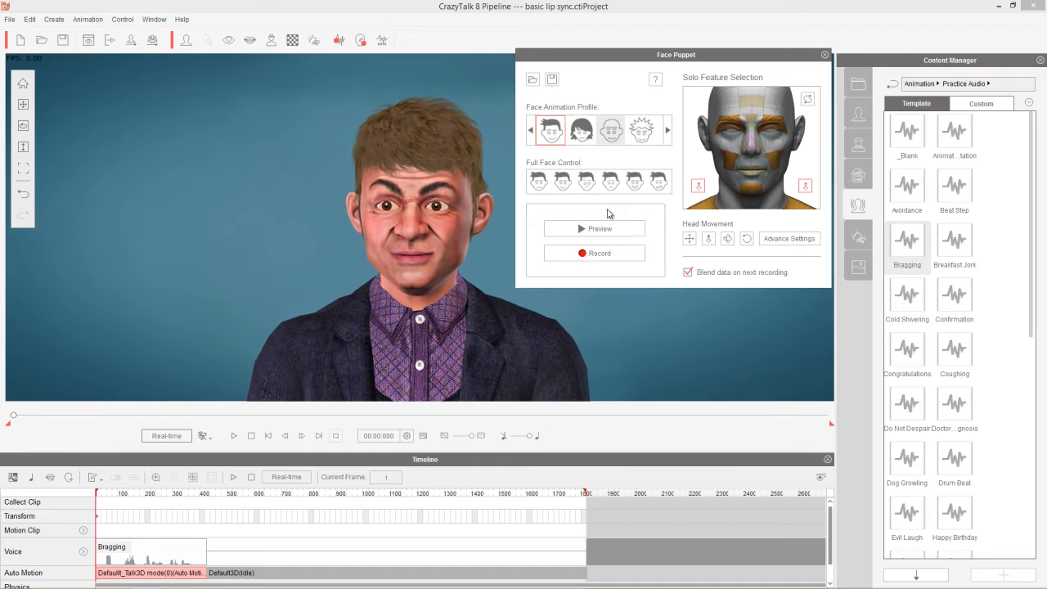
Limit the solo features to forehead, eyes, nose and shoulders, preview them, and record a puppet clip up to about frame 169
left_click(806, 100)
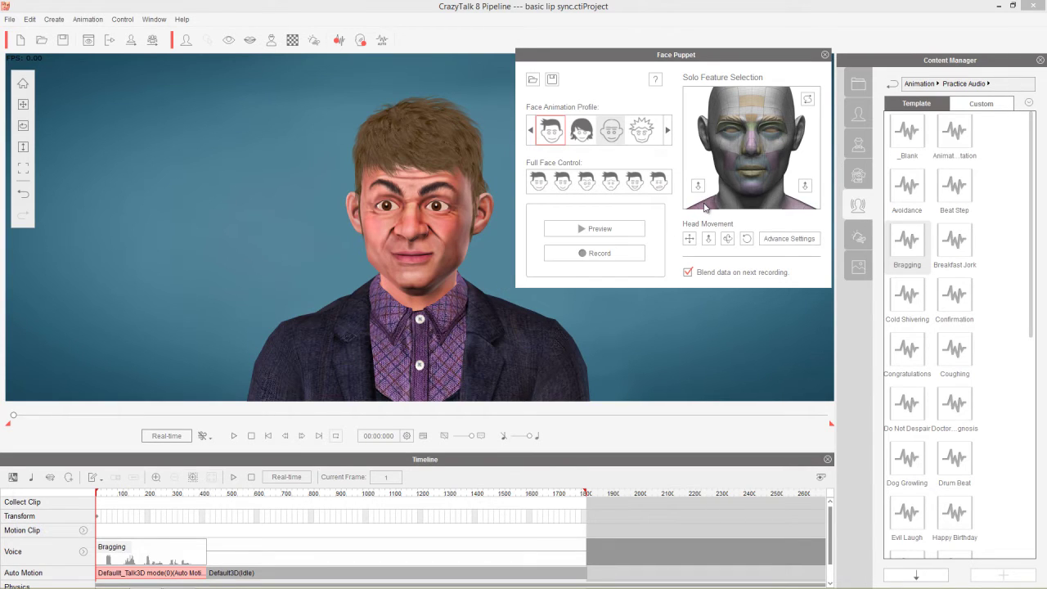
left_click(600, 230)
key("space")
left_click(771, 134)
left_click(756, 107)
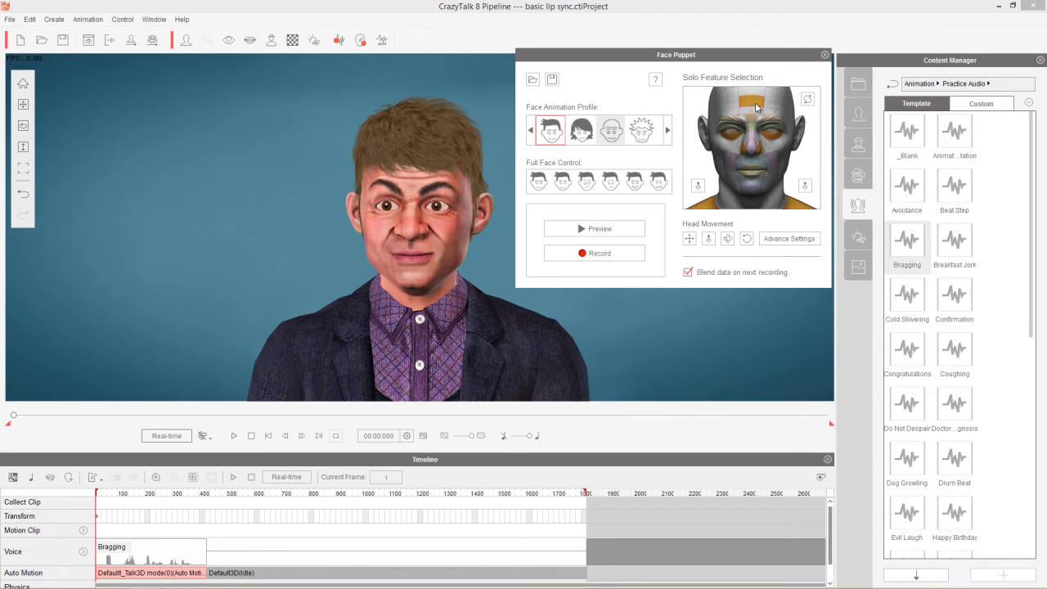
key("space")
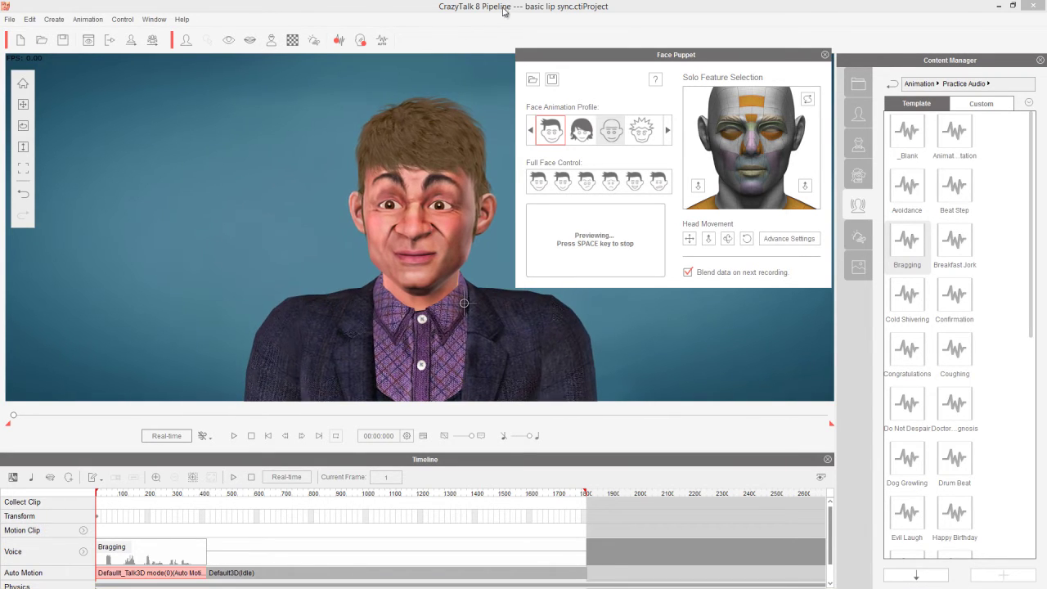
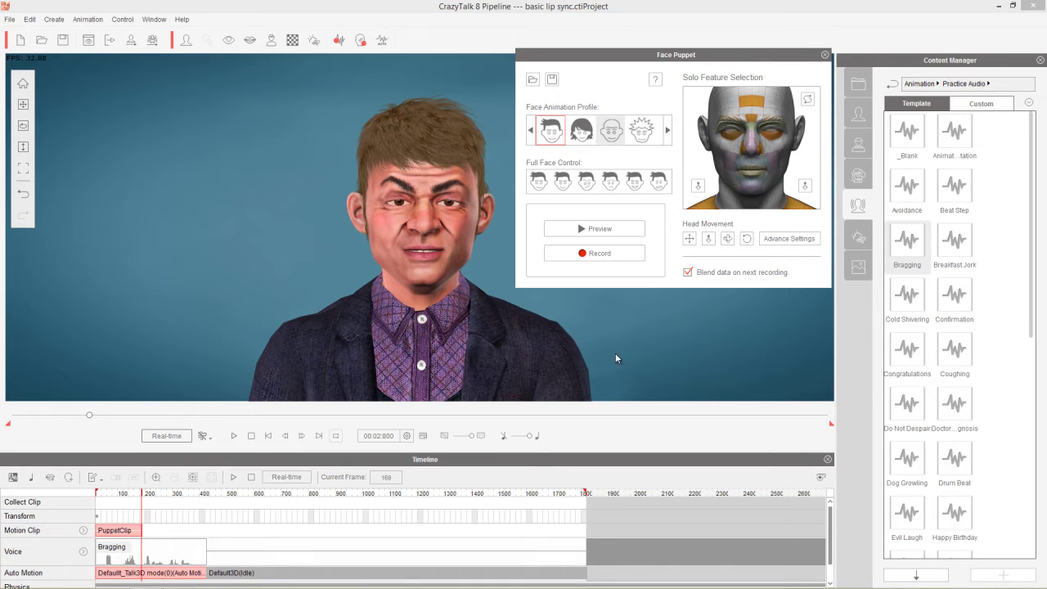
Switch to the bald-headed face animation profile, choose its third full face control, and preview the puppeteering
left_click(612, 131)
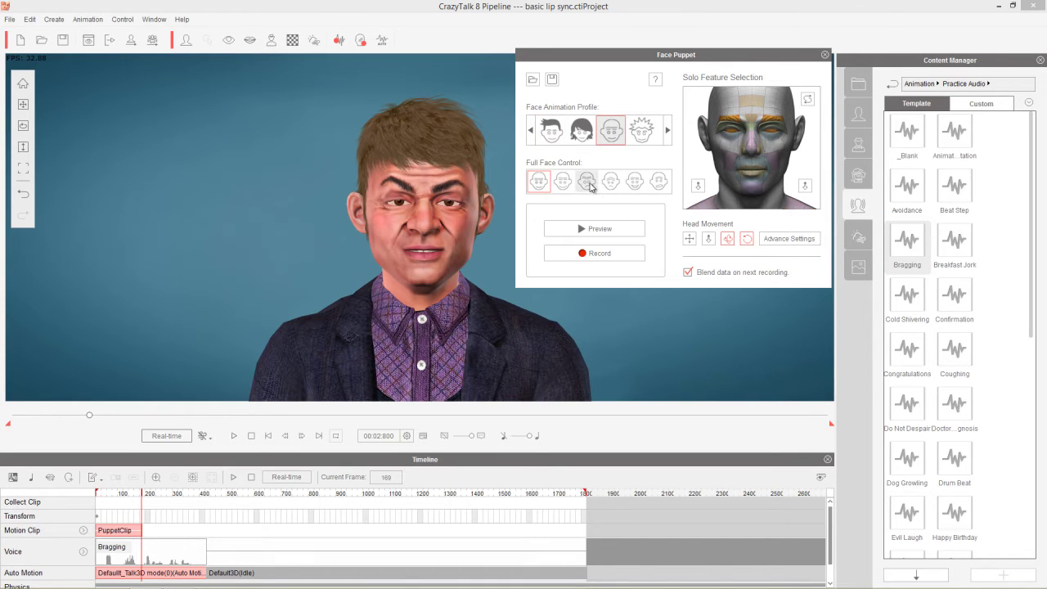
left_click(588, 185)
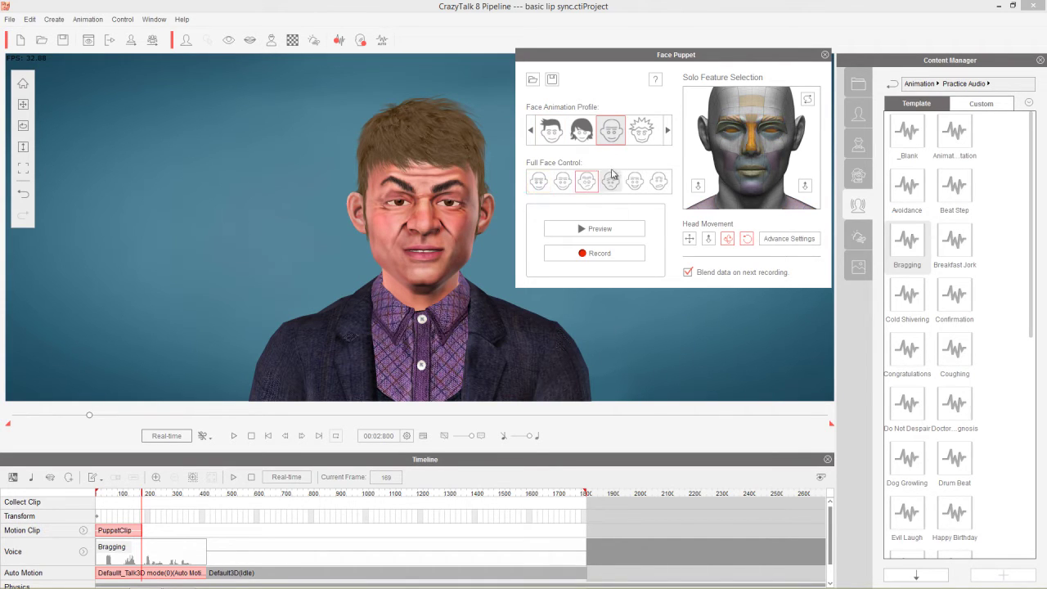
left_click(566, 232)
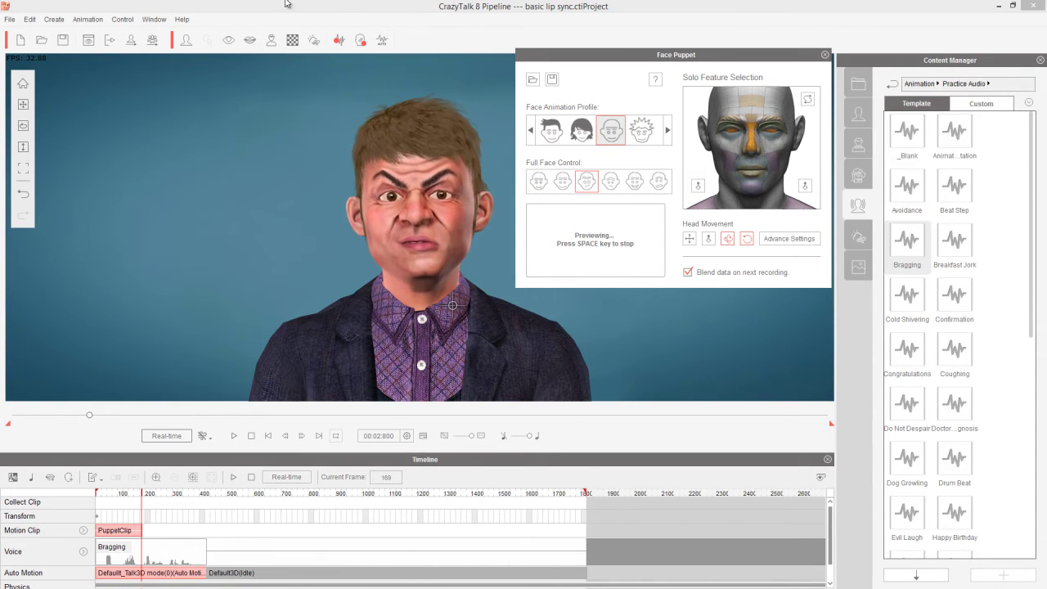
key("space")
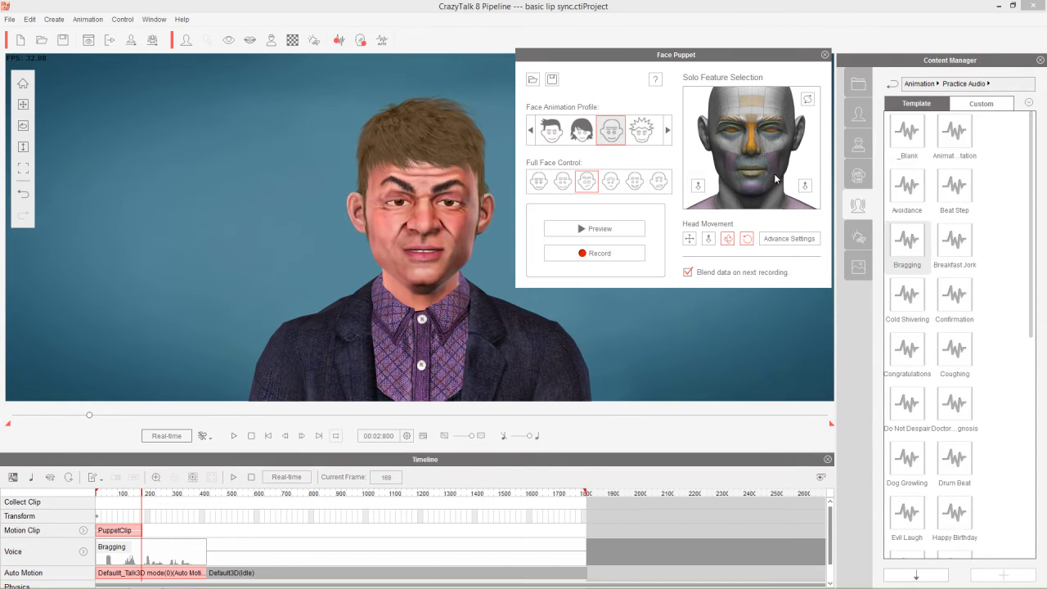
Add the forehead to the solo features and compare previews with the forehead included and excluded, leaving it selected
left_click(754, 107)
left_click(595, 228)
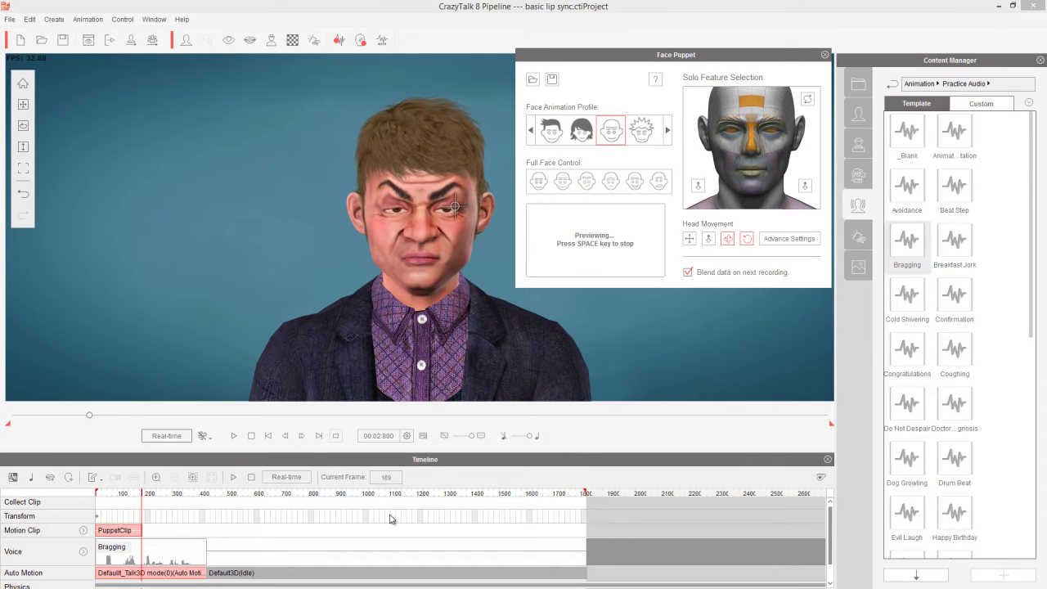
key("space")
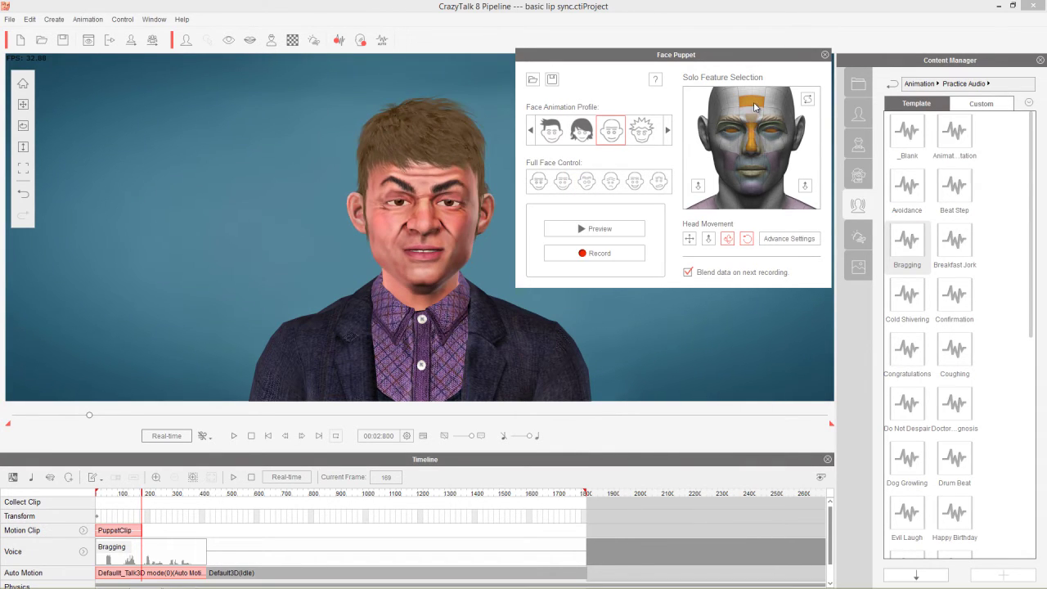
key("space")
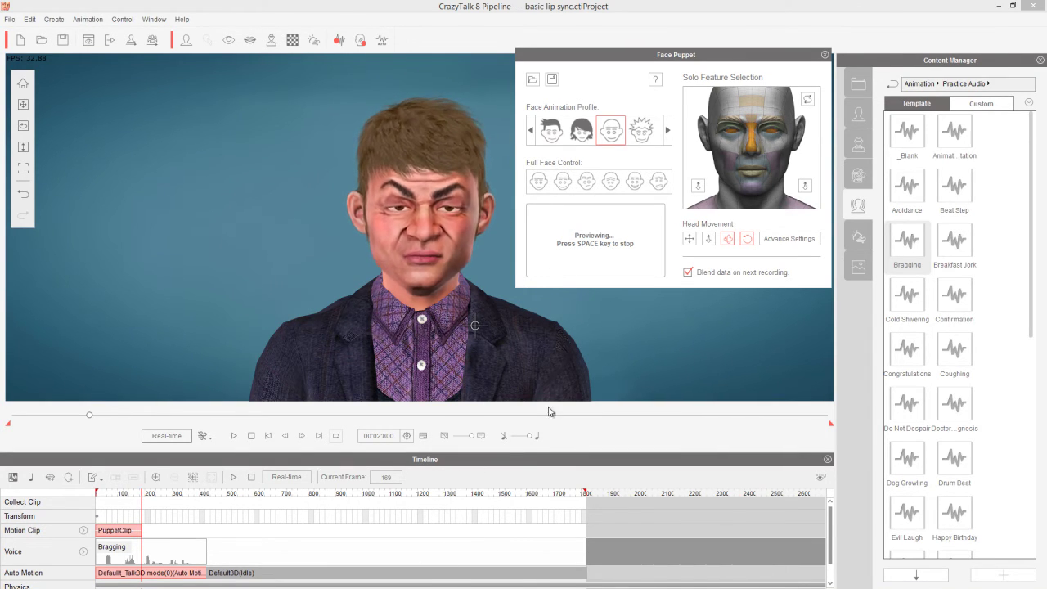
key("space")
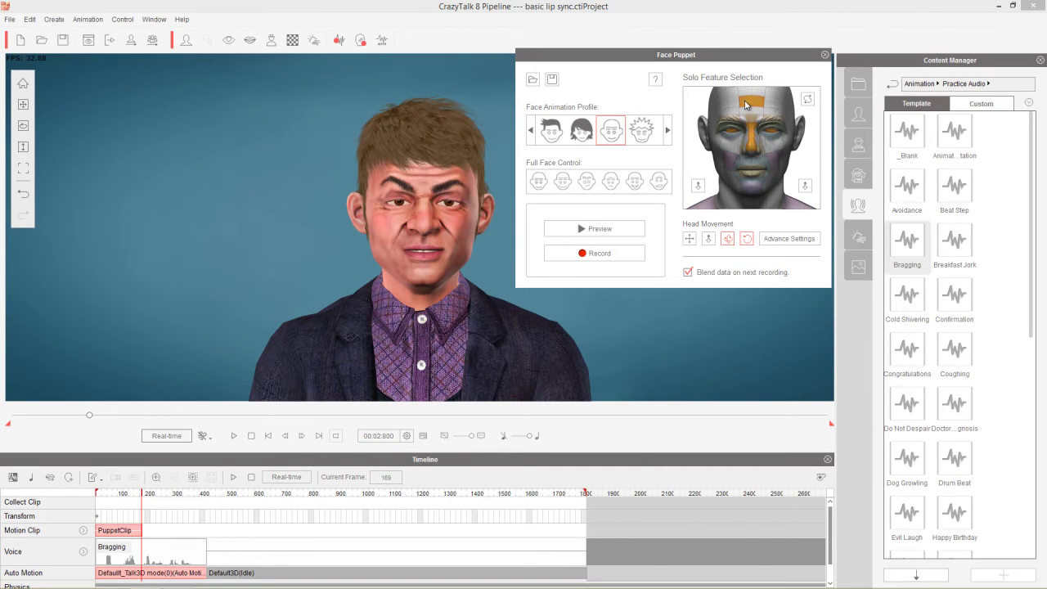
key("space")
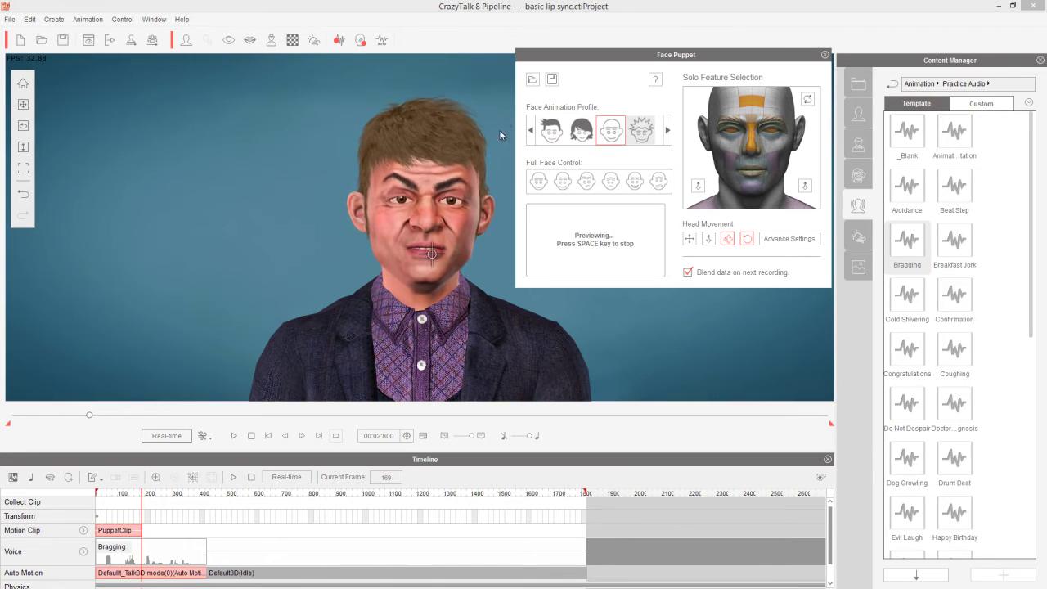
key("space")
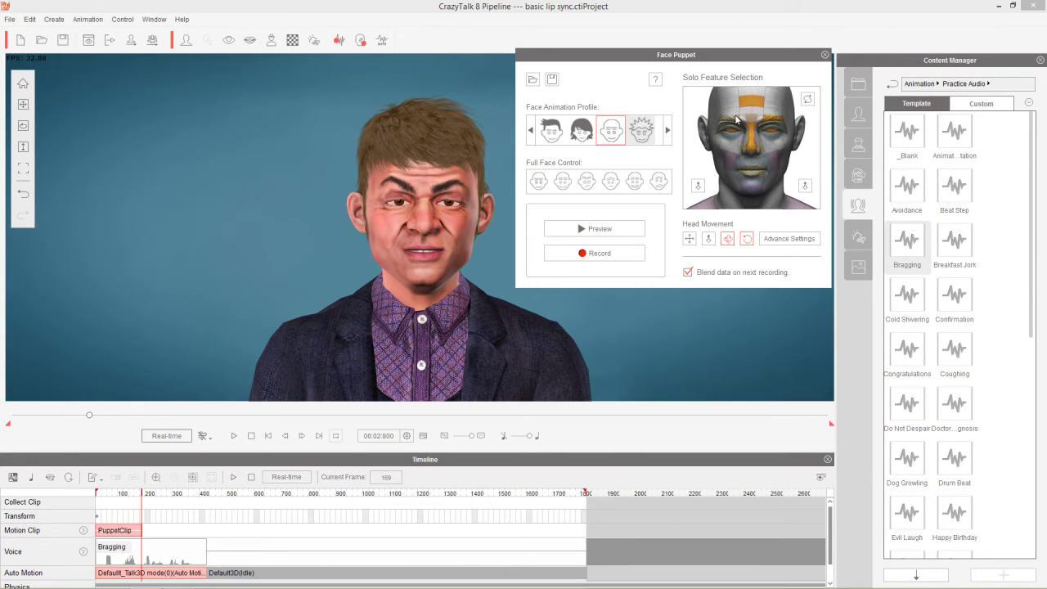
Preview the current solo selection, add the eyes to it, and rehearse the expression in repeated previews
key("space")
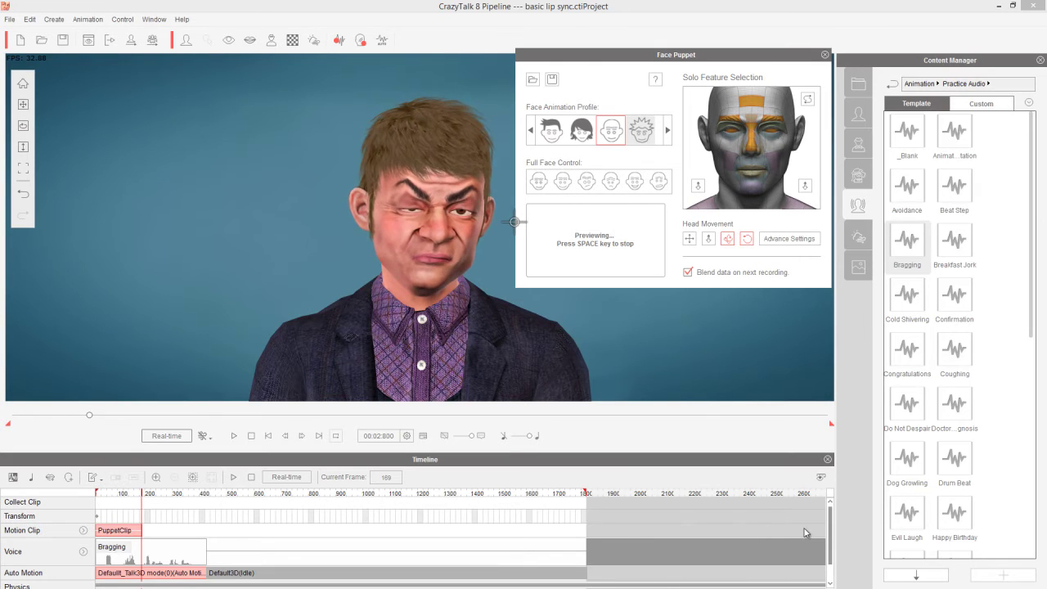
key("space")
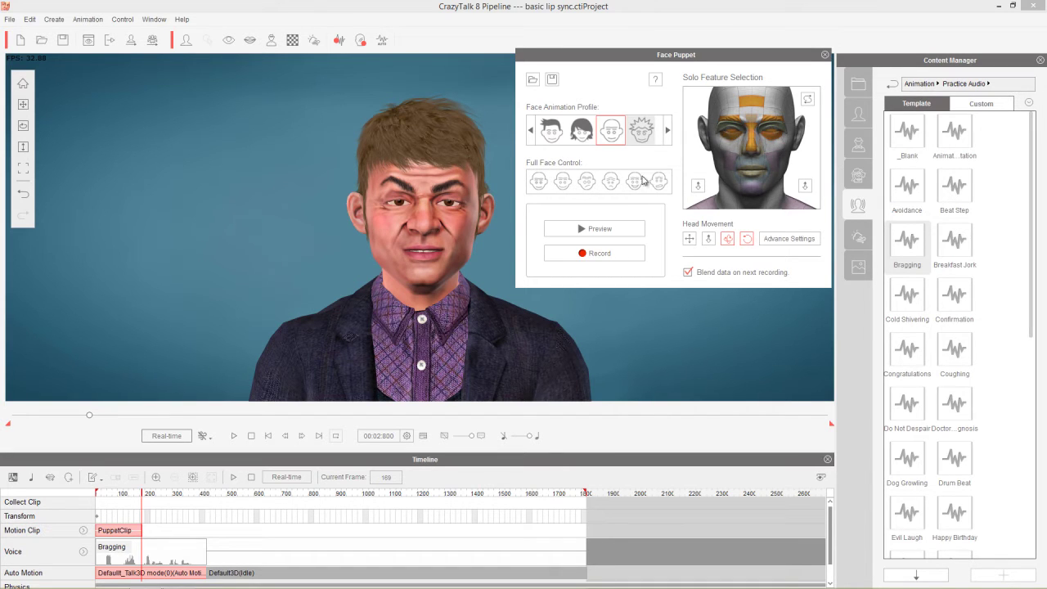
left_click(594, 228)
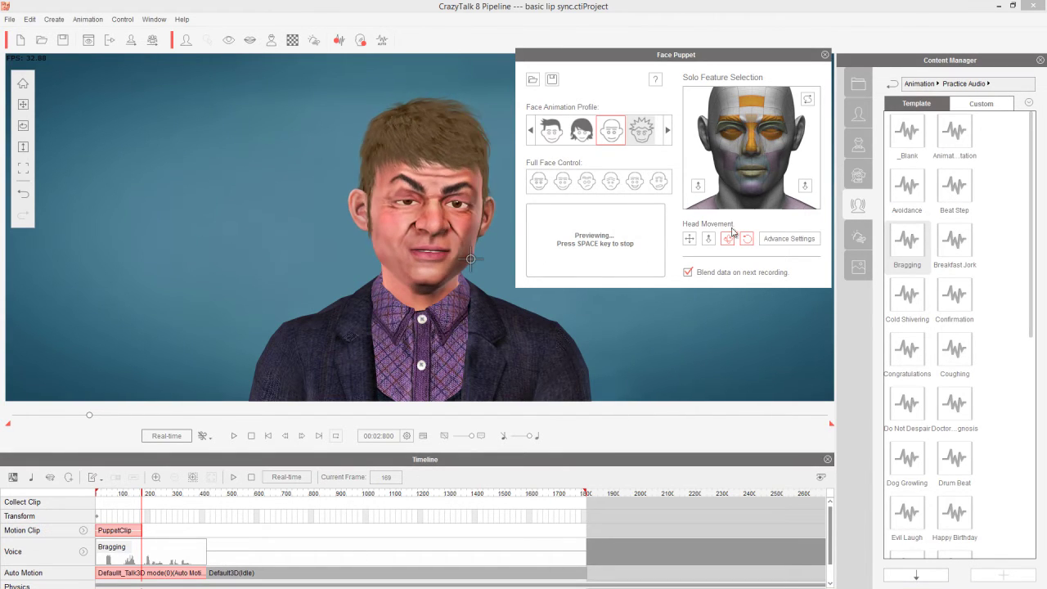
key("space")
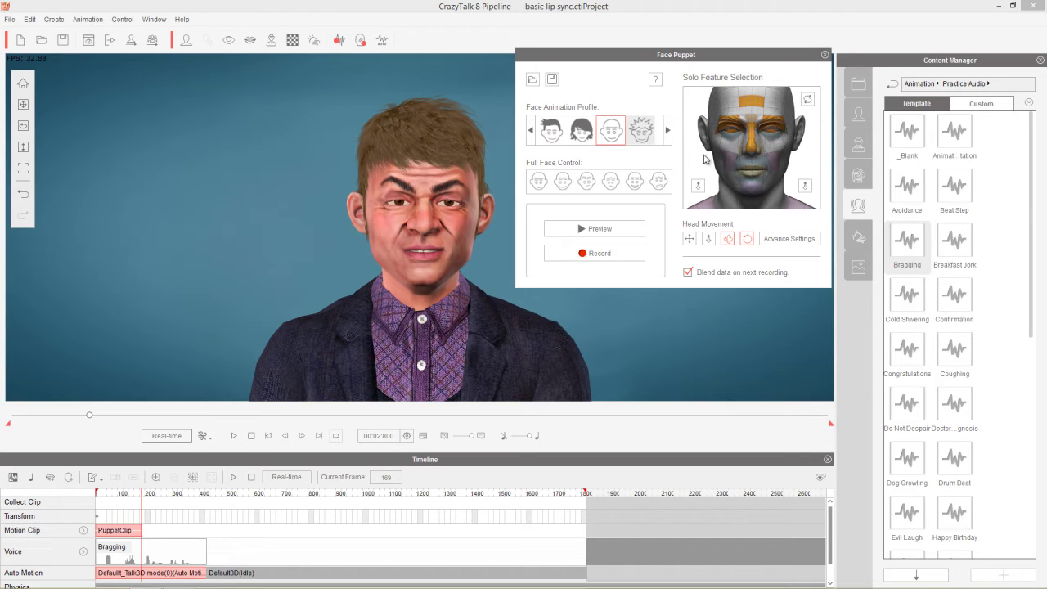
left_click(595, 228)
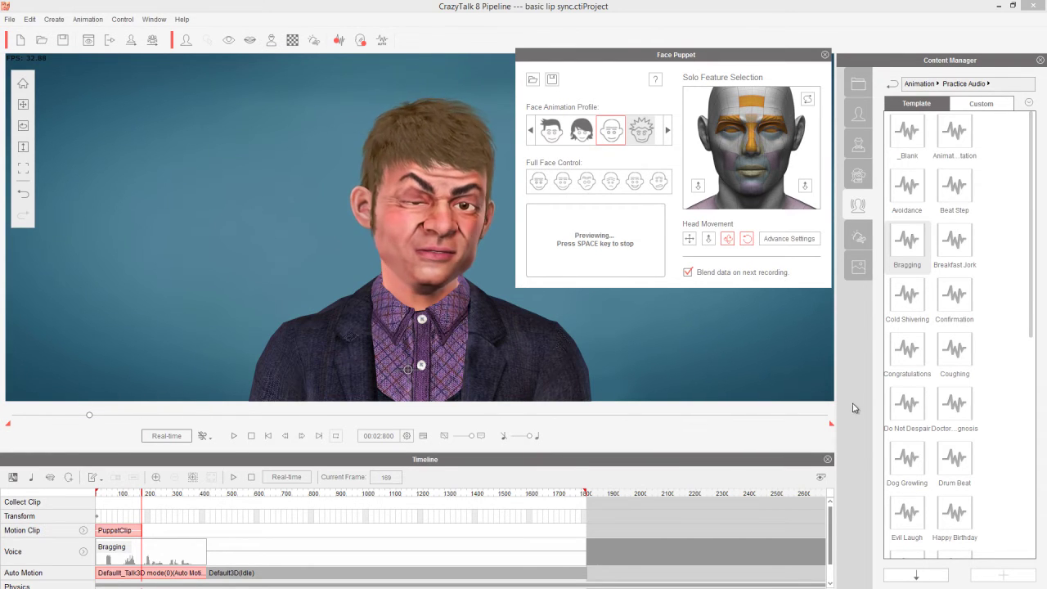
key("space")
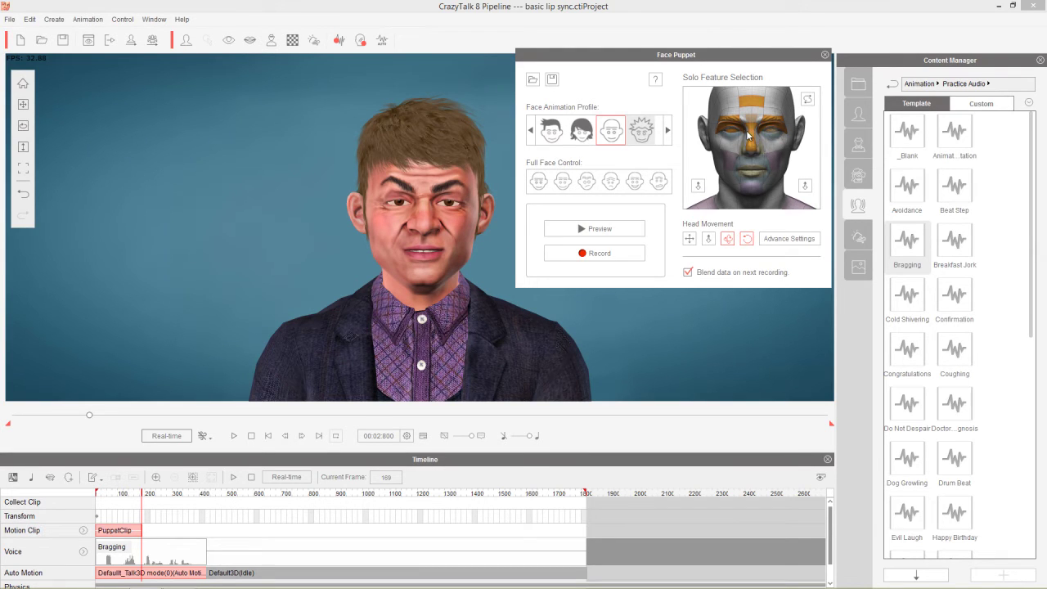
left_click(593, 228)
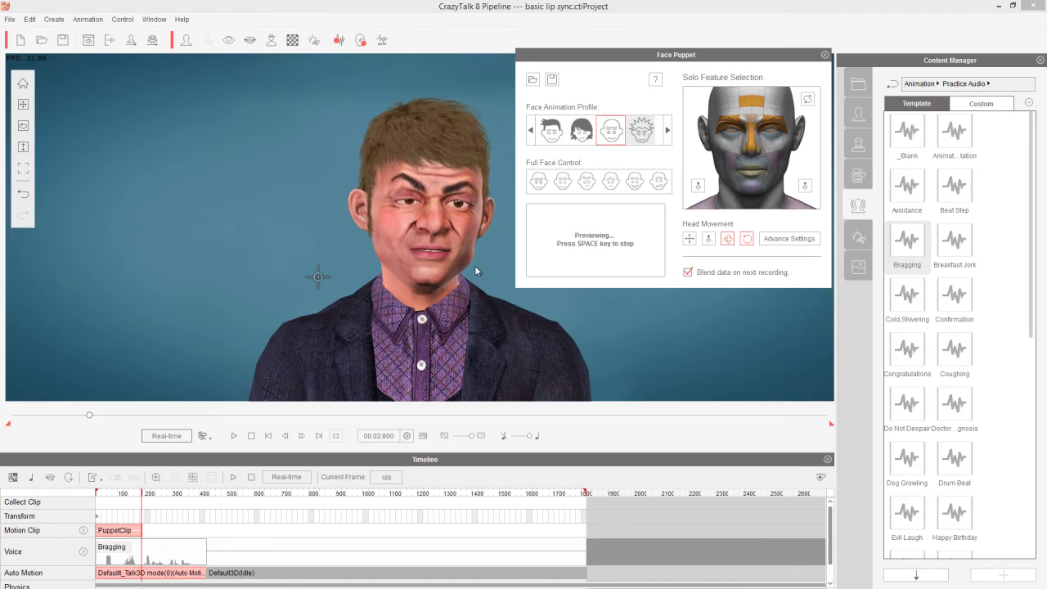
key("space")
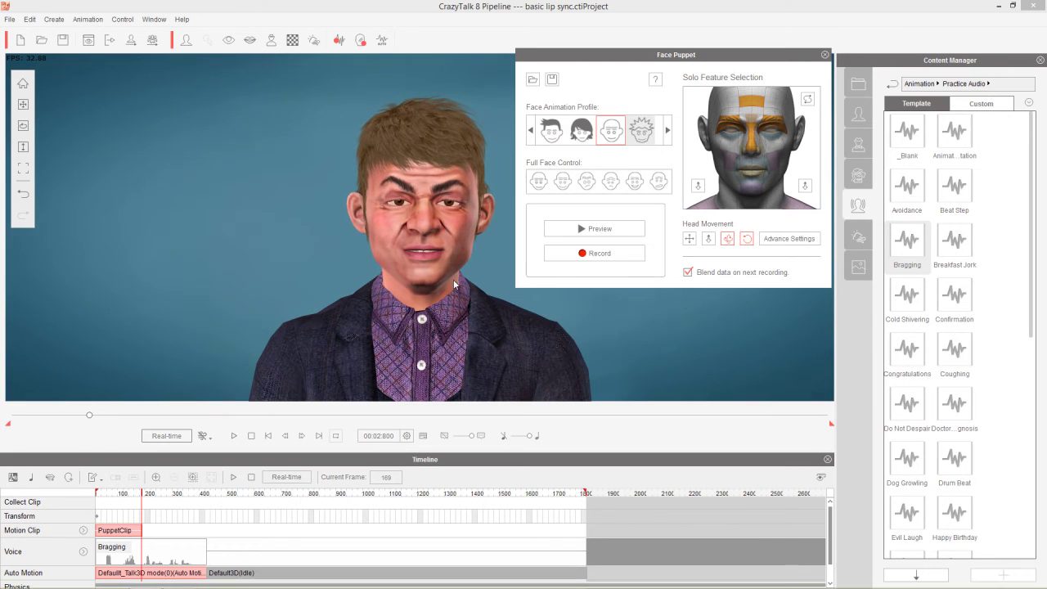
Try recording a second puppet clip from the end of the first, and delete that take from the motion track
left_click(627, 255)
key("space")
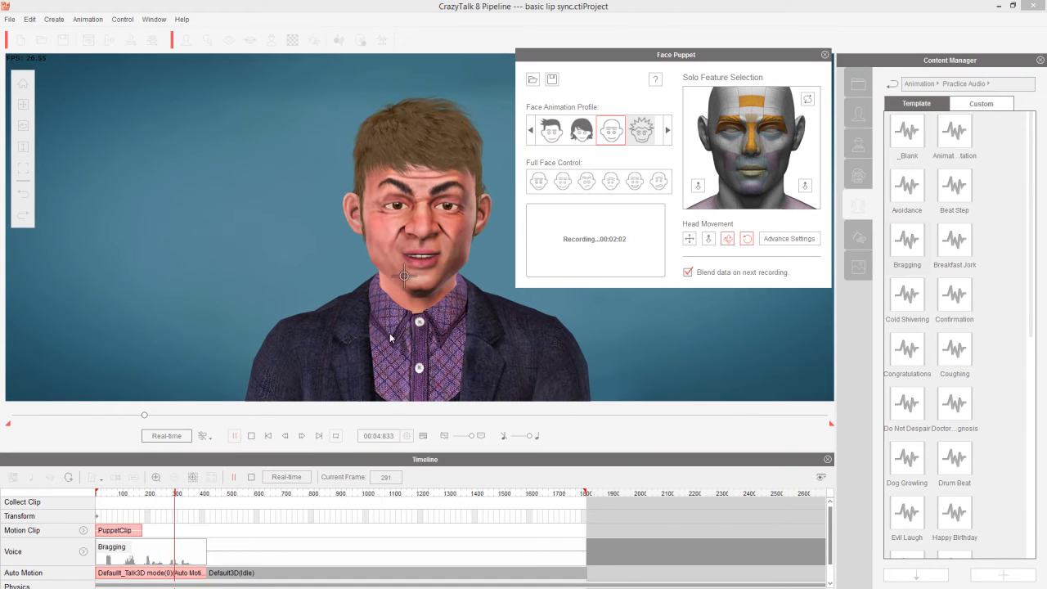
key("space")
left_click(164, 526)
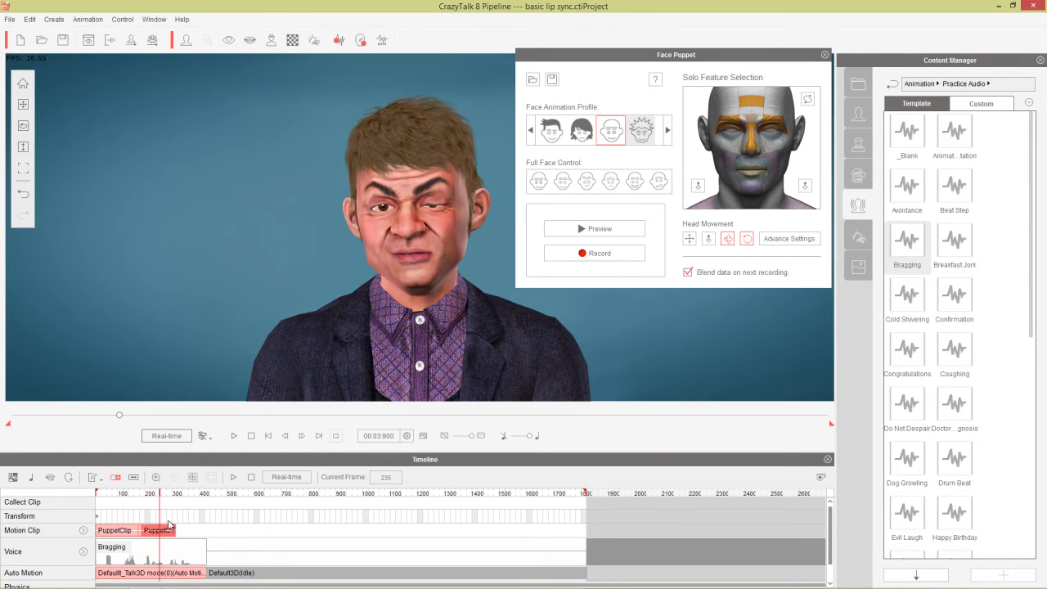
key("Delete")
Move the playhead back to frame 159, rehearse the expression, and record a second puppet clip up to about frame 282
left_click_drag(151, 498, 140, 501)
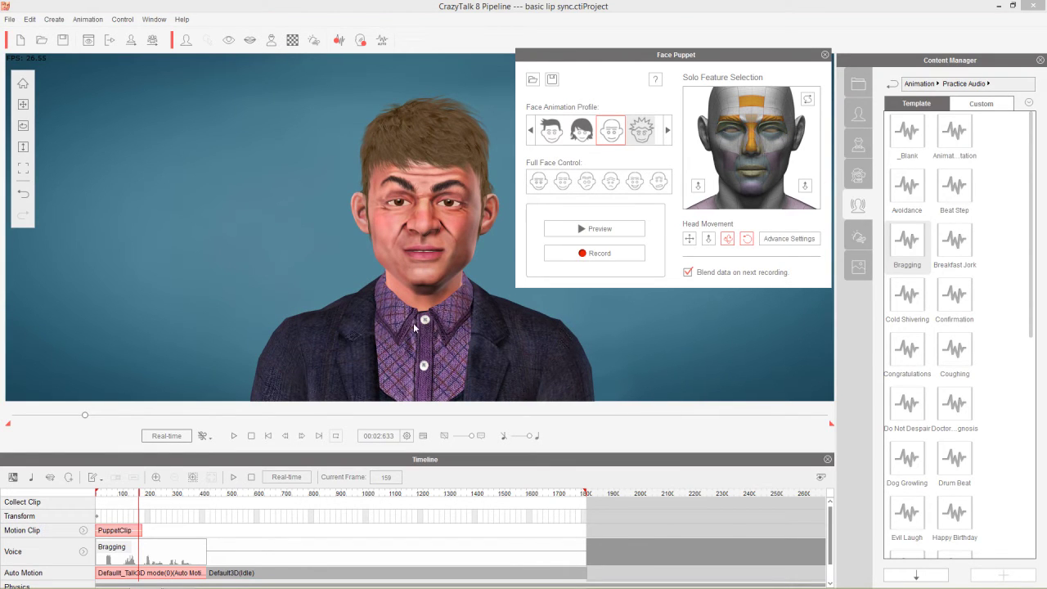
left_click(595, 228)
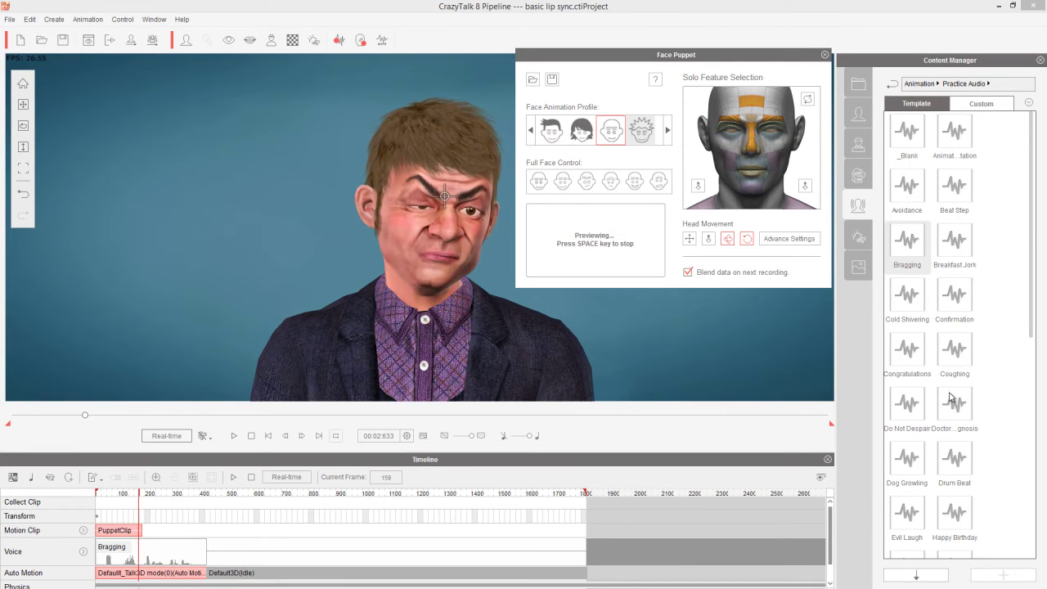
key("space")
left_click(595, 252)
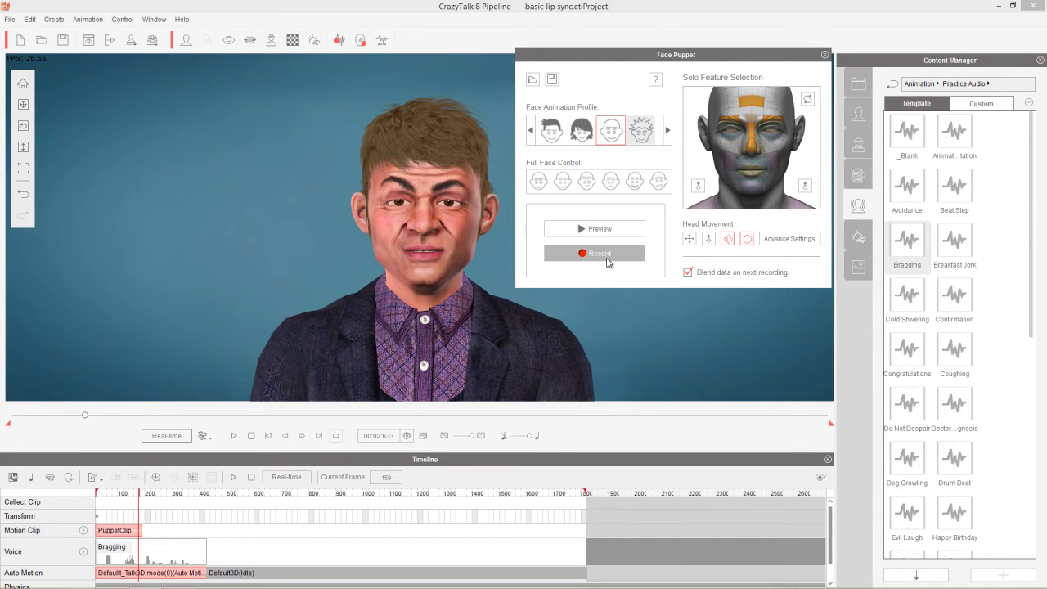
key("space")
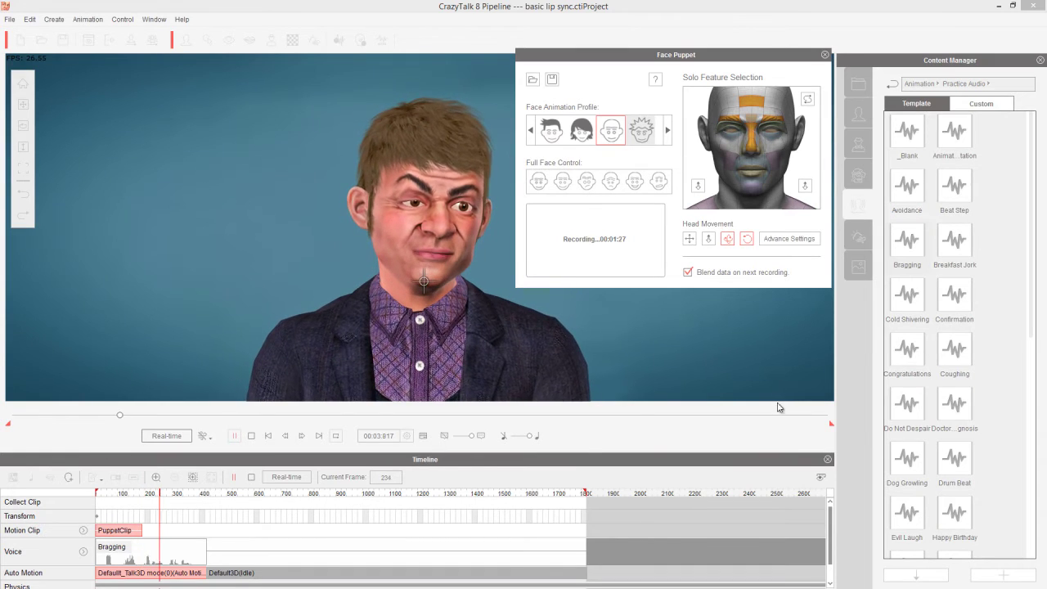
key("space")
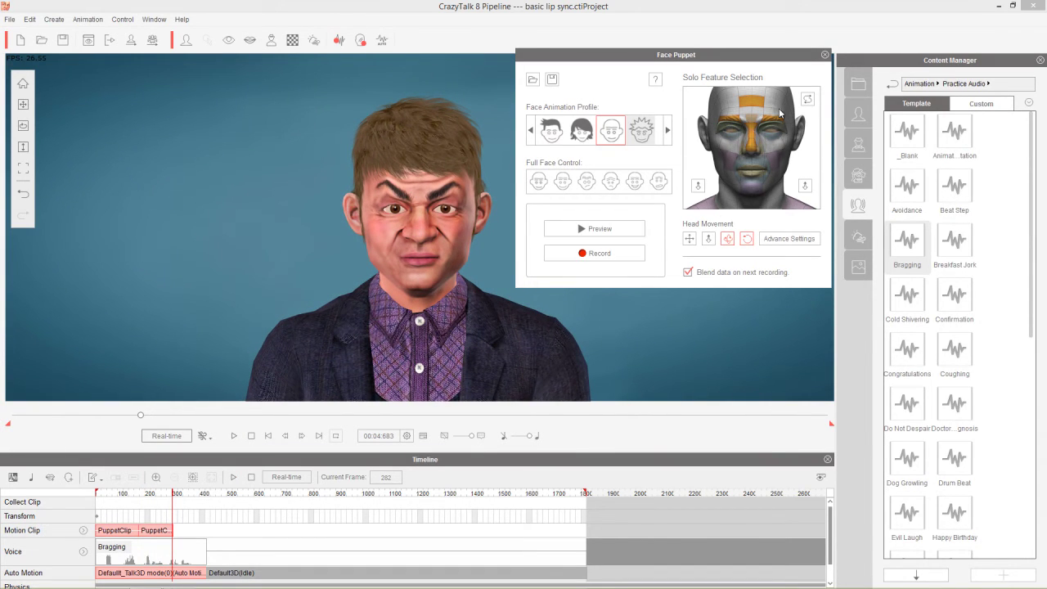
Clear the solo feature selection, select only the eyes and cheeks, and preview them
left_click(808, 99)
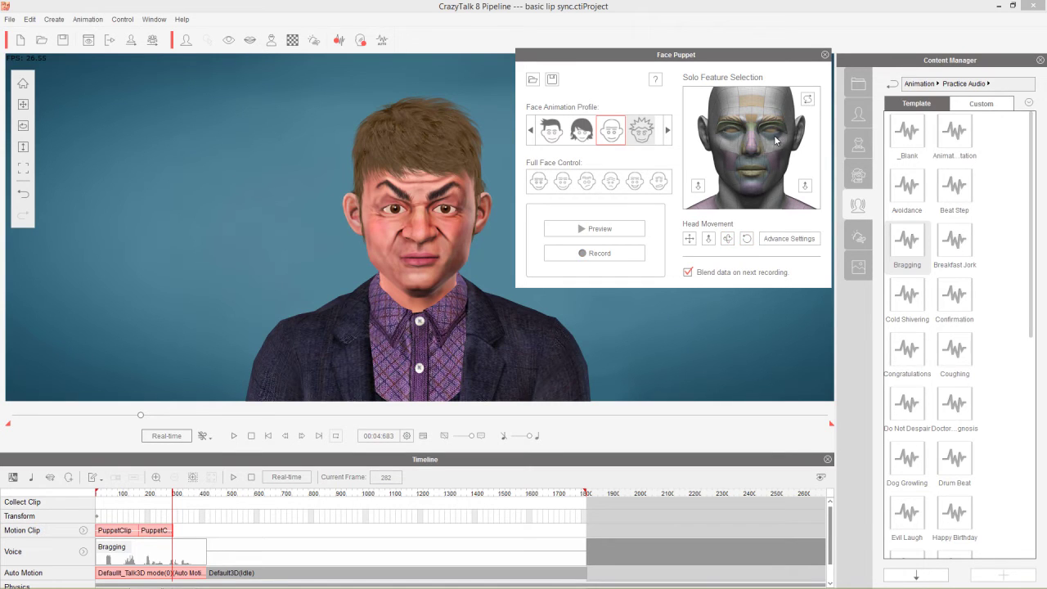
left_click(774, 140)
left_click(769, 165)
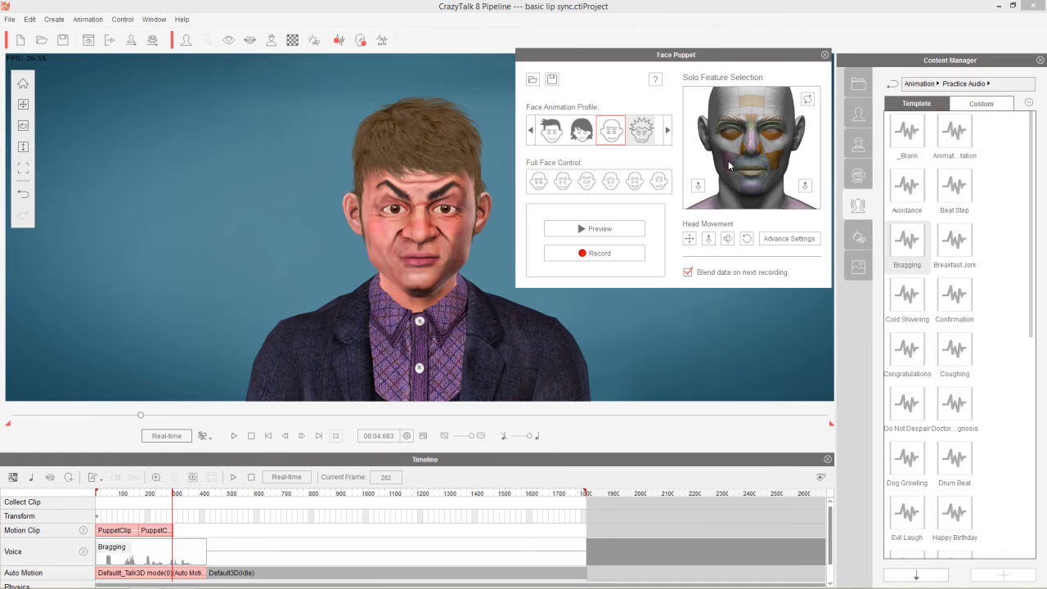
left_click(594, 228)
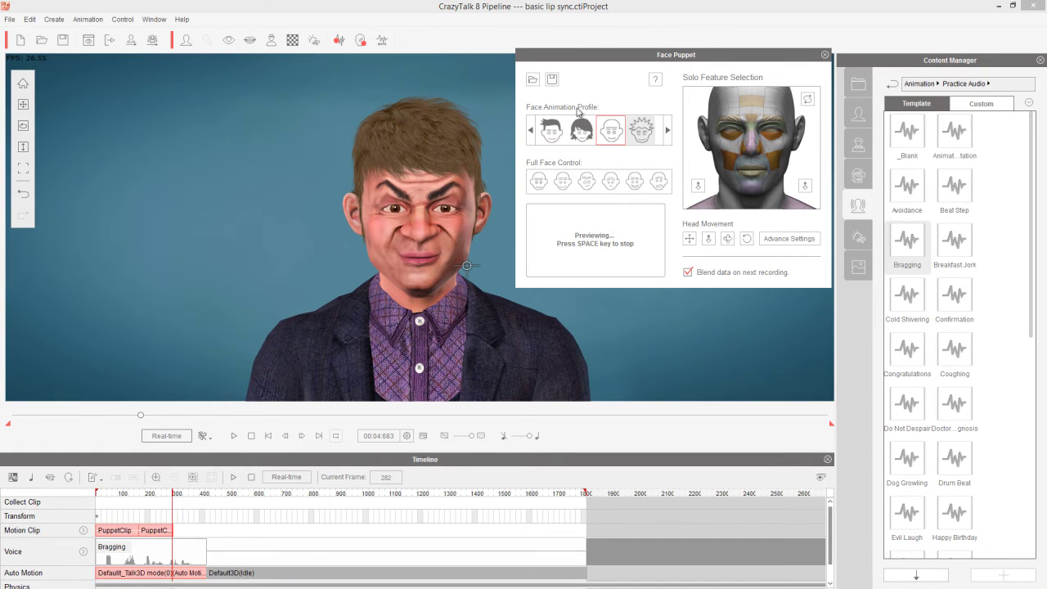
key("space")
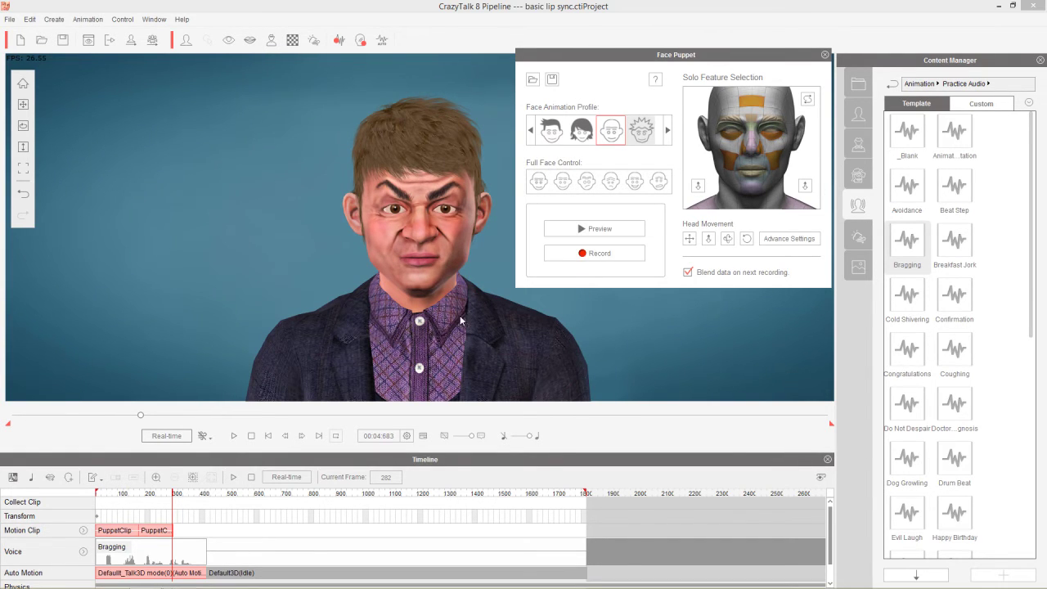
Add the forehead and then the nose to the eyes and cheeks selection, previewing the combinations
key("space")
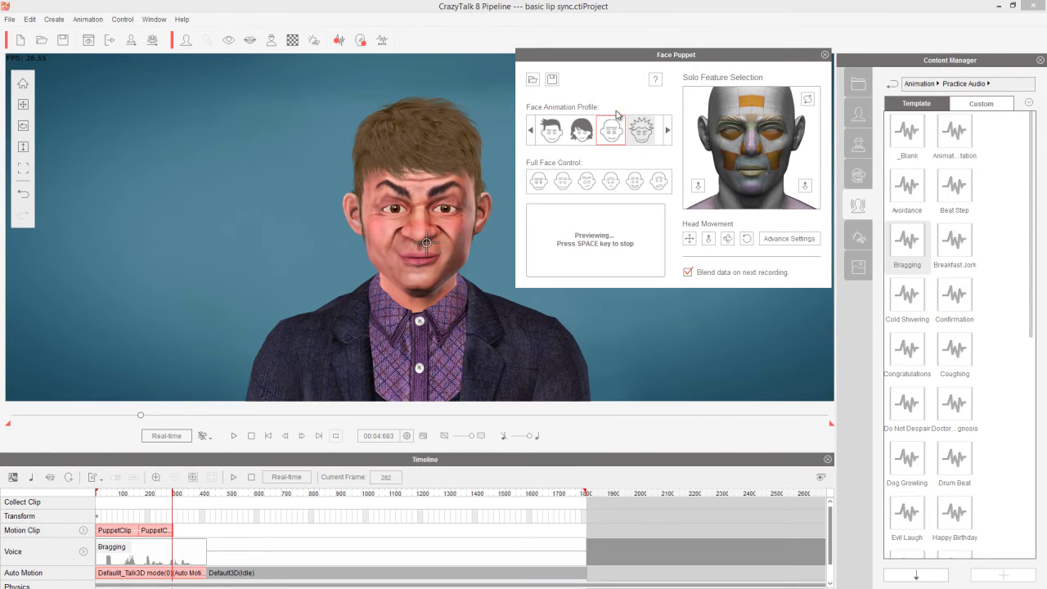
key("space")
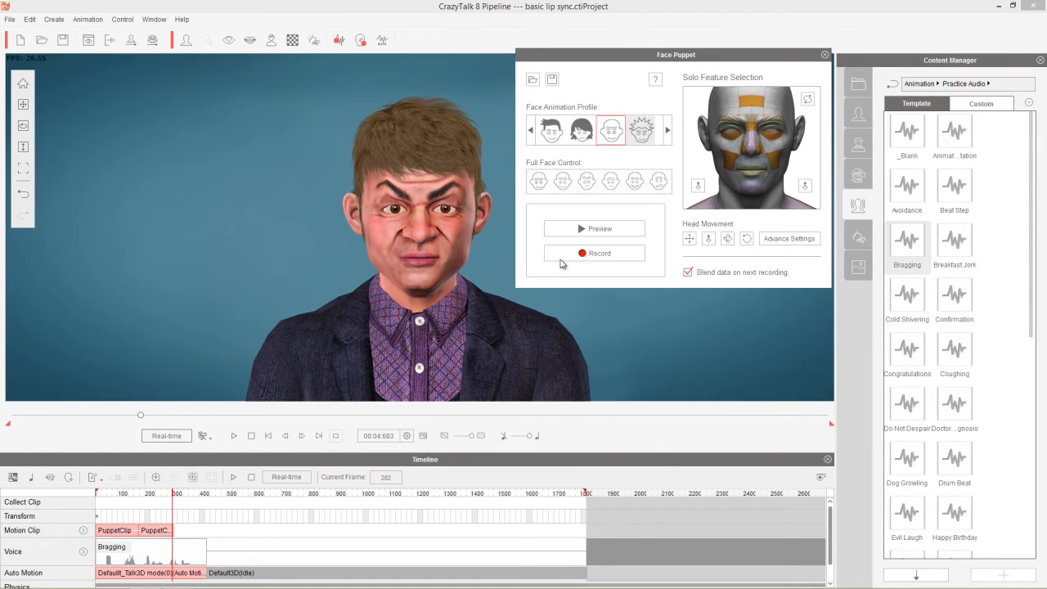
key("space")
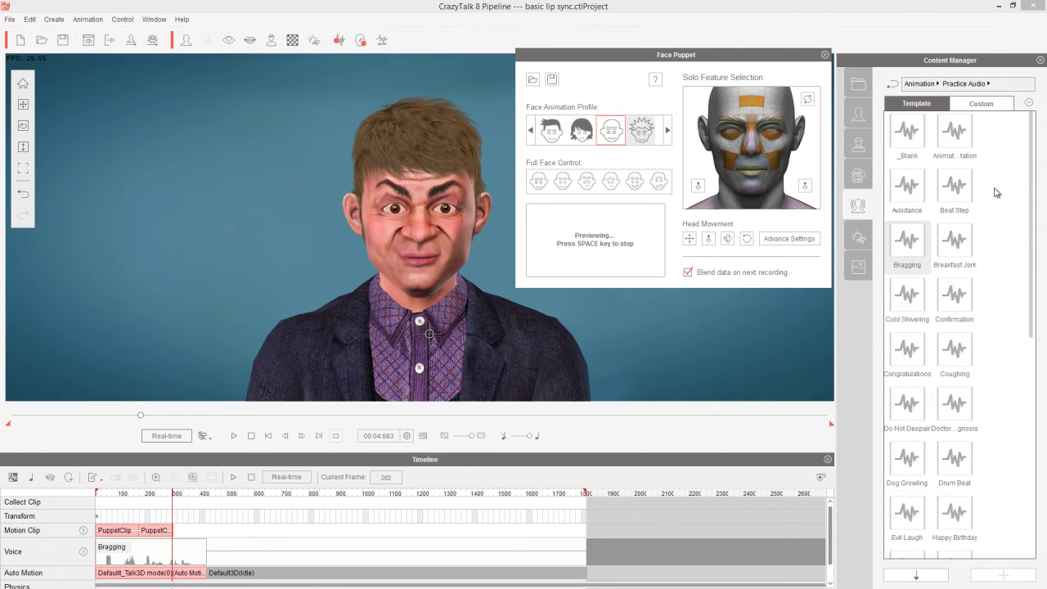
key("space")
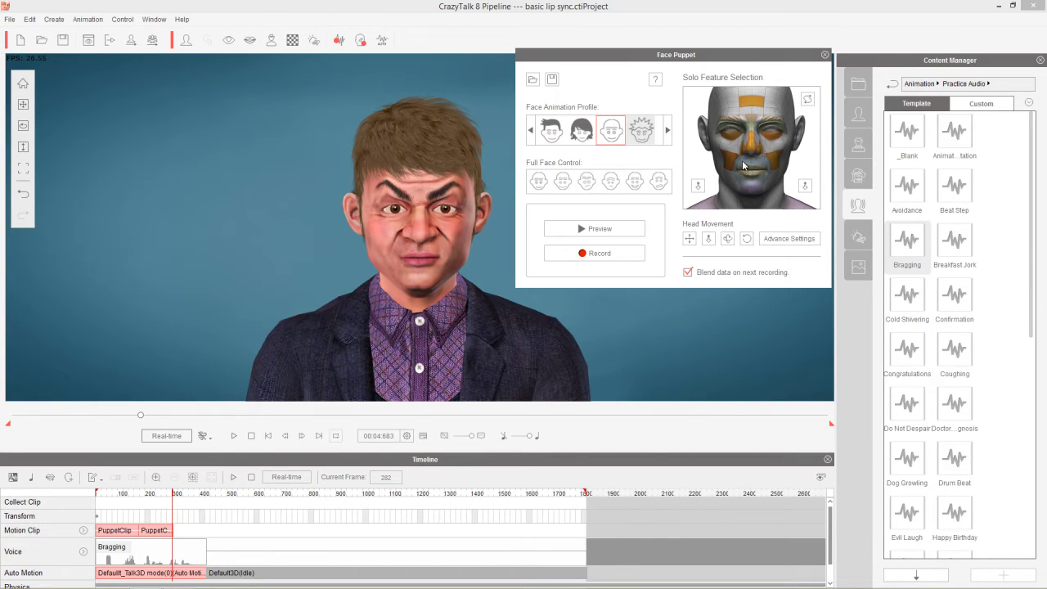
key("space")
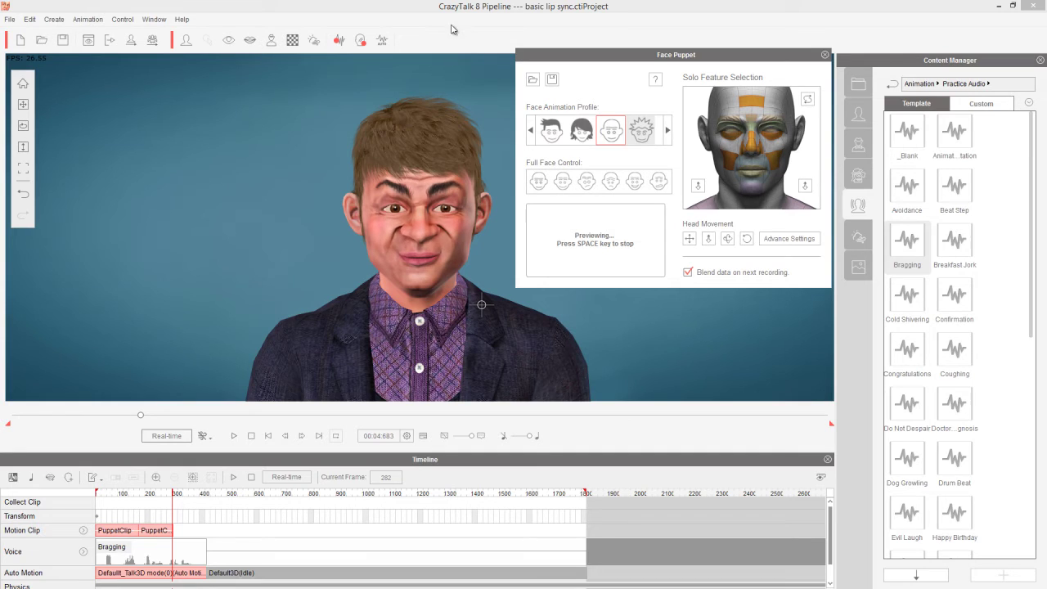
key("space")
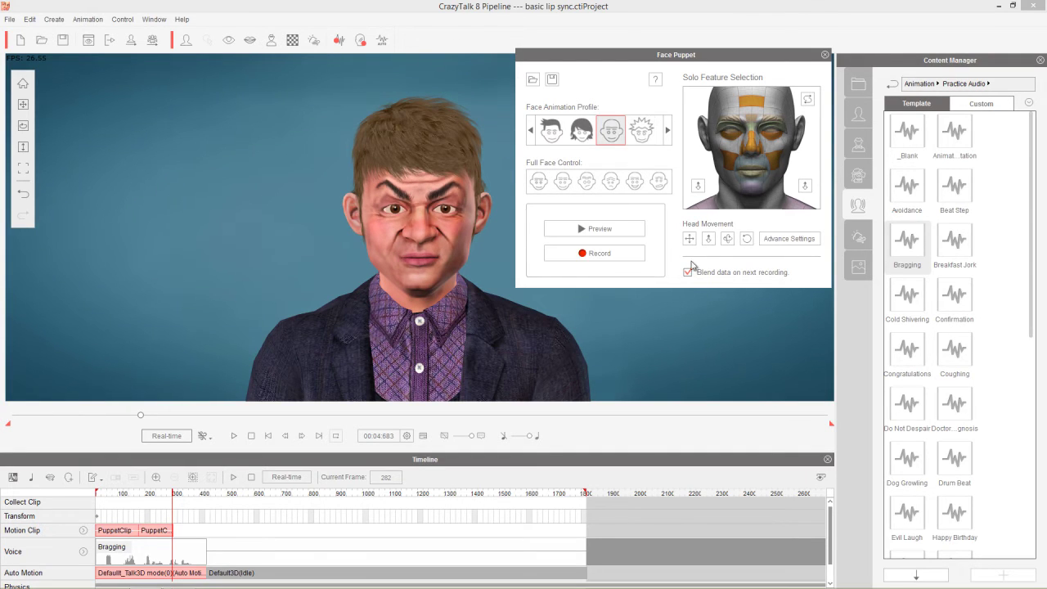
Record a third puppet clip from frame 282 with the eyes, cheeks, forehead and nose selection, past the end of the voice clip
left_click(622, 260)
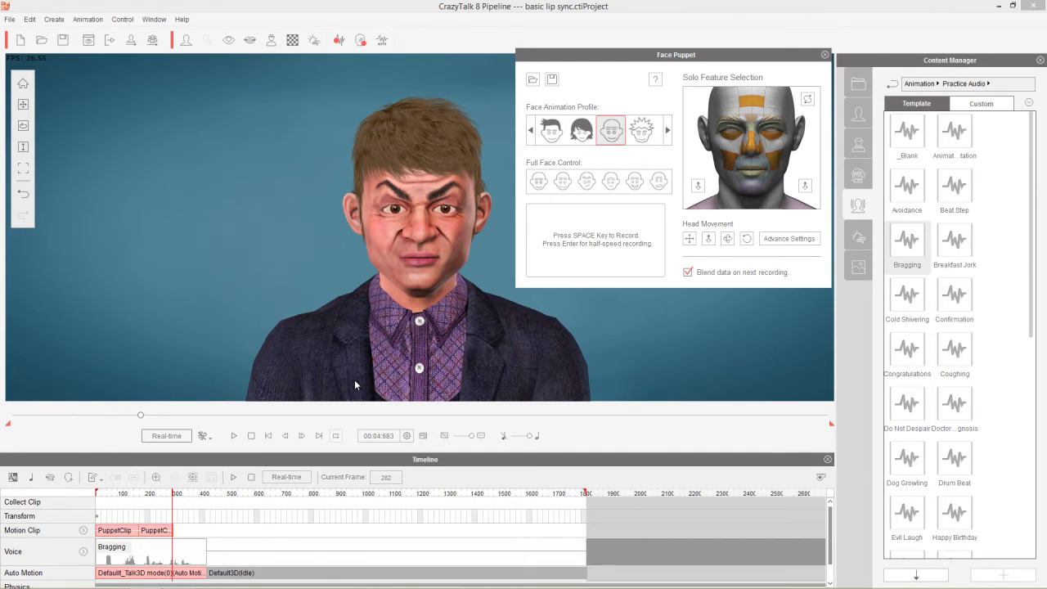
key("space")
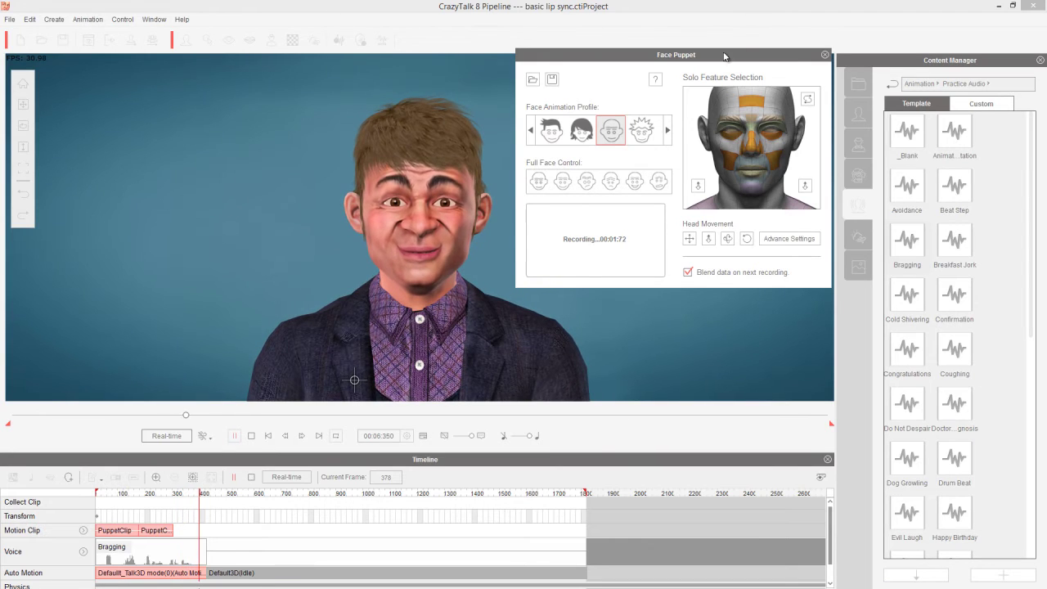
key("space")
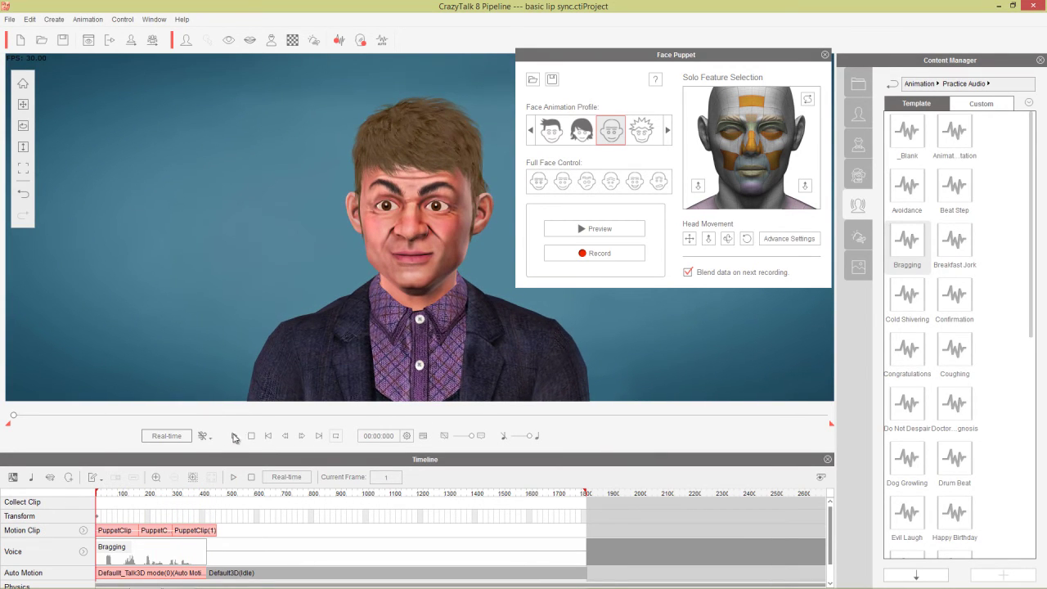
Play the whole animation from the first frame to review the three puppet clips, and close the Face Puppet
left_click(236, 436)
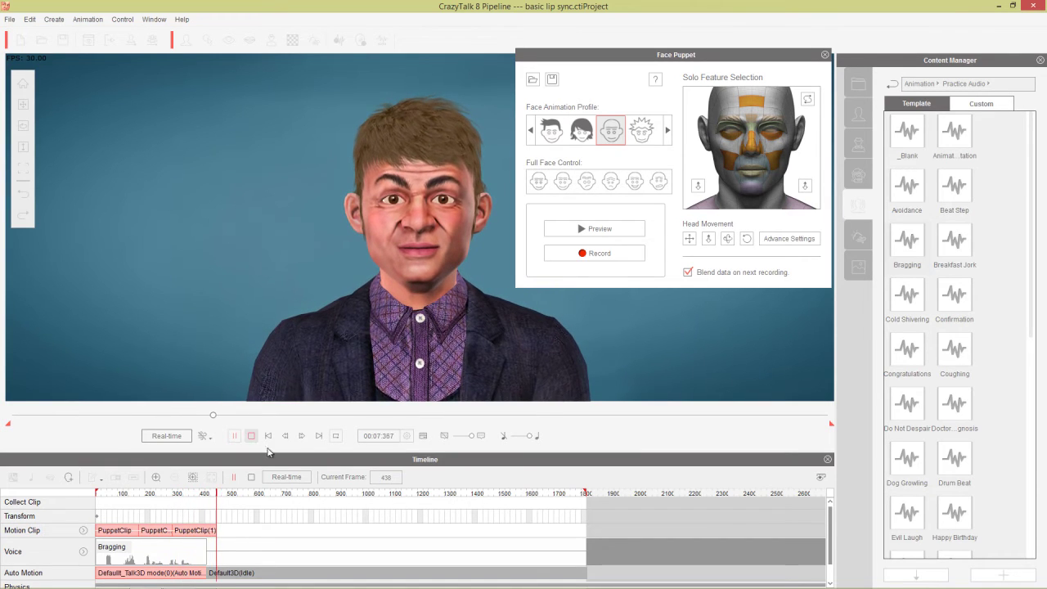
left_click(251, 477)
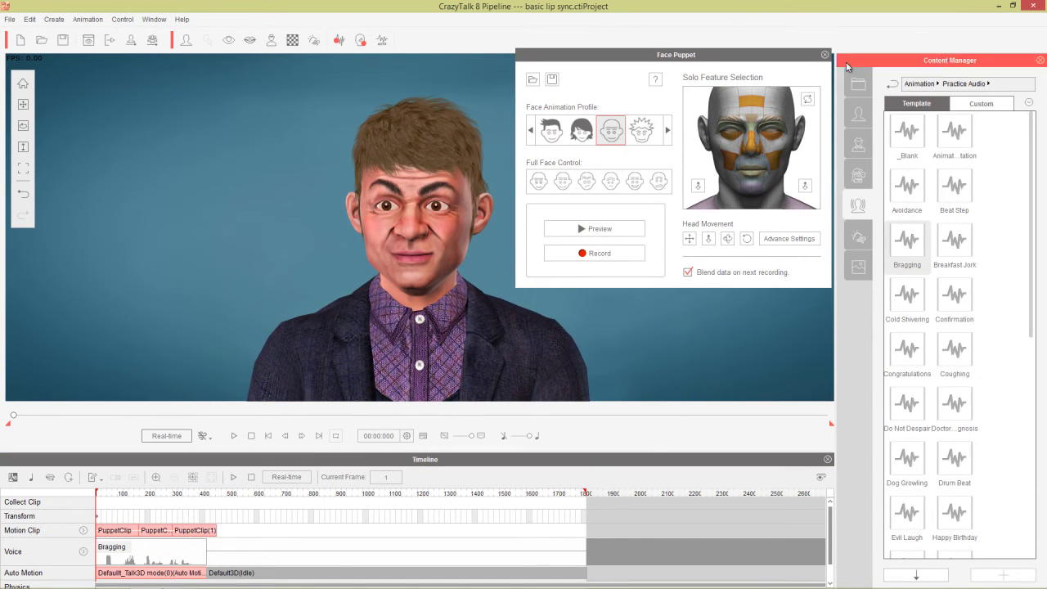
left_click(824, 55)
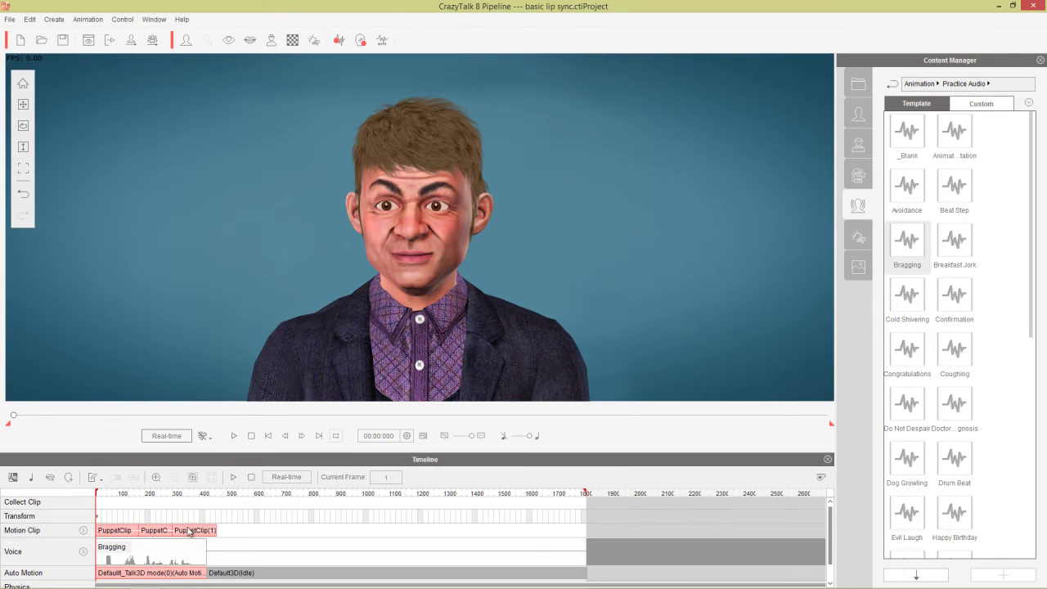
Move the third puppet clip earlier to start at about frame 250, so it overlaps the second and ends near the voice clip's end
scroll(194, 543, "up", 4)
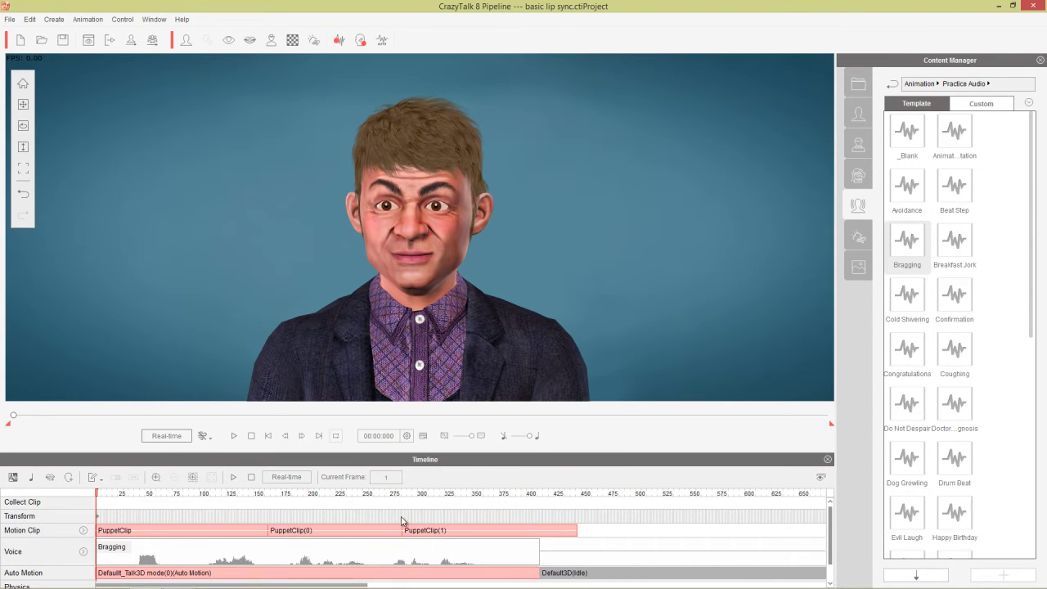
mouse_move(417, 497)
left_mouse_down()
mouse_move(388, 495)
mouse_move(495, 494)
mouse_move(386, 494)
mouse_move(437, 495)
mouse_move(411, 494)
left_mouse_up()
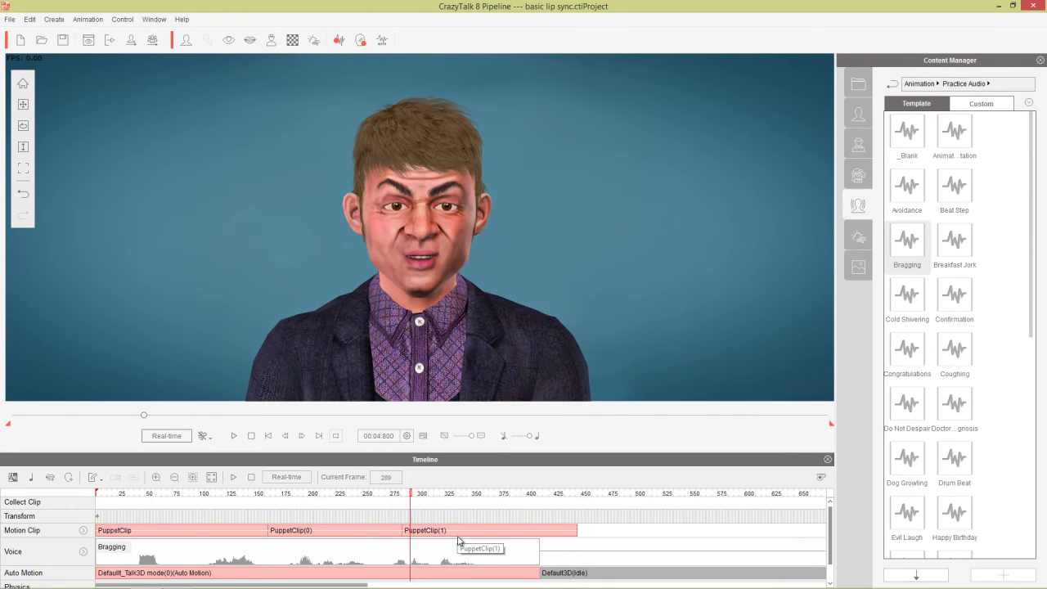
left_click(488, 536)
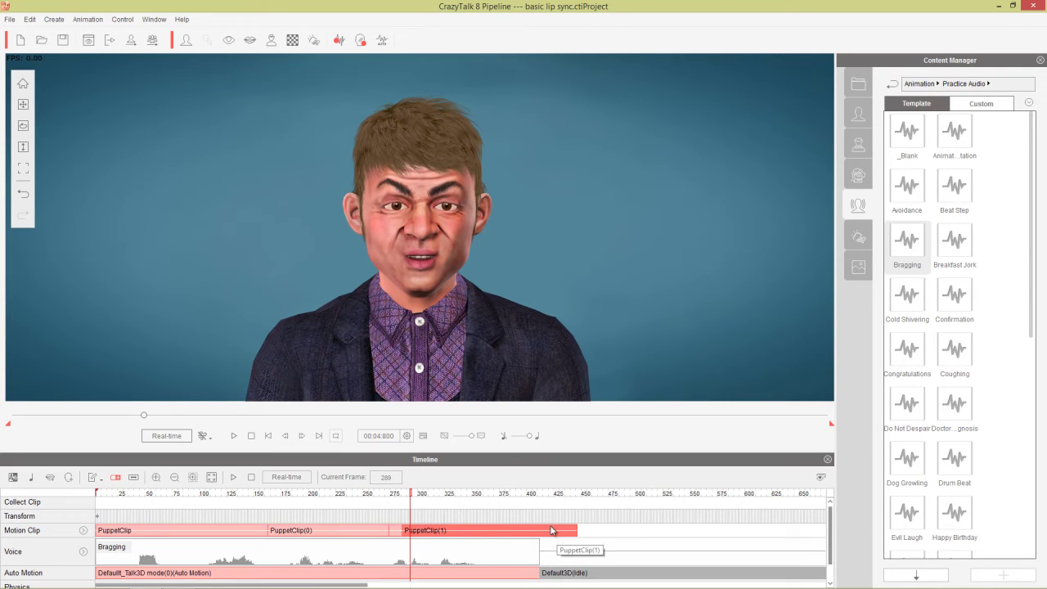
left_click_drag(551, 530, 517, 528)
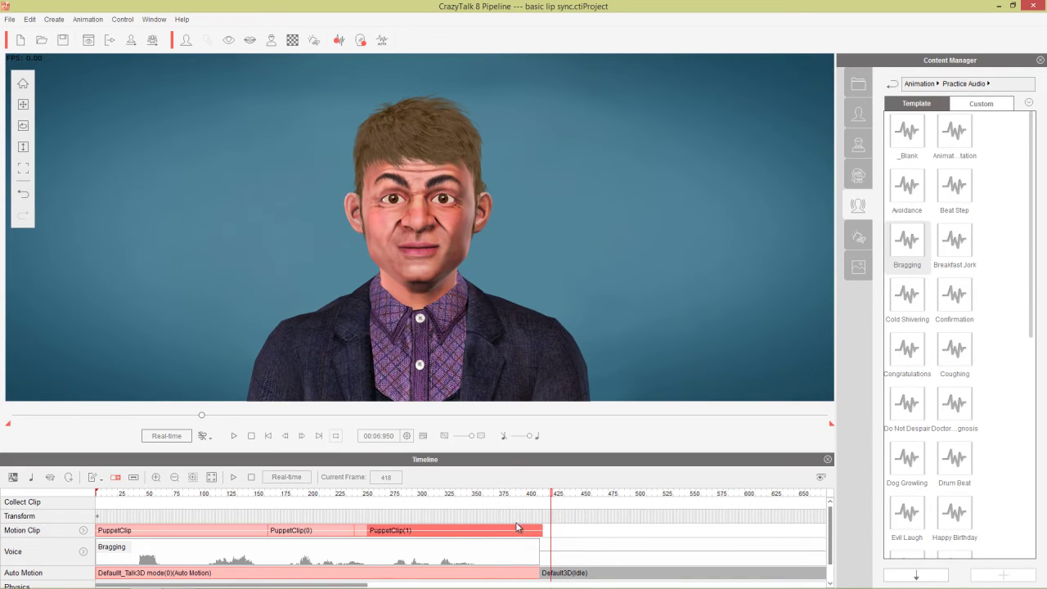
Scrub and play through the second and third puppet clips to check the transition between them
left_click(273, 494)
key("space")
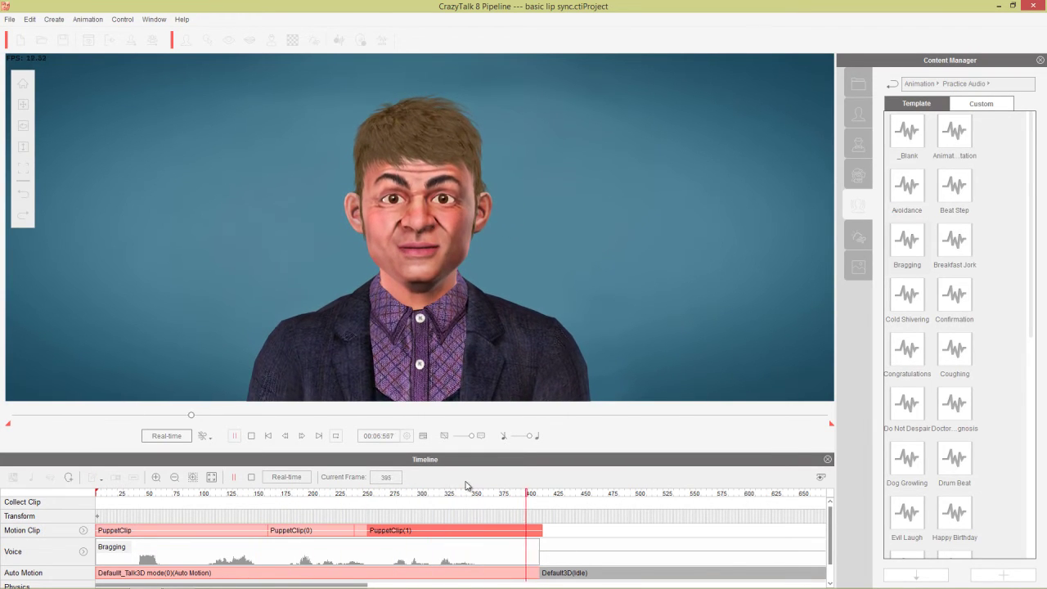
key("space")
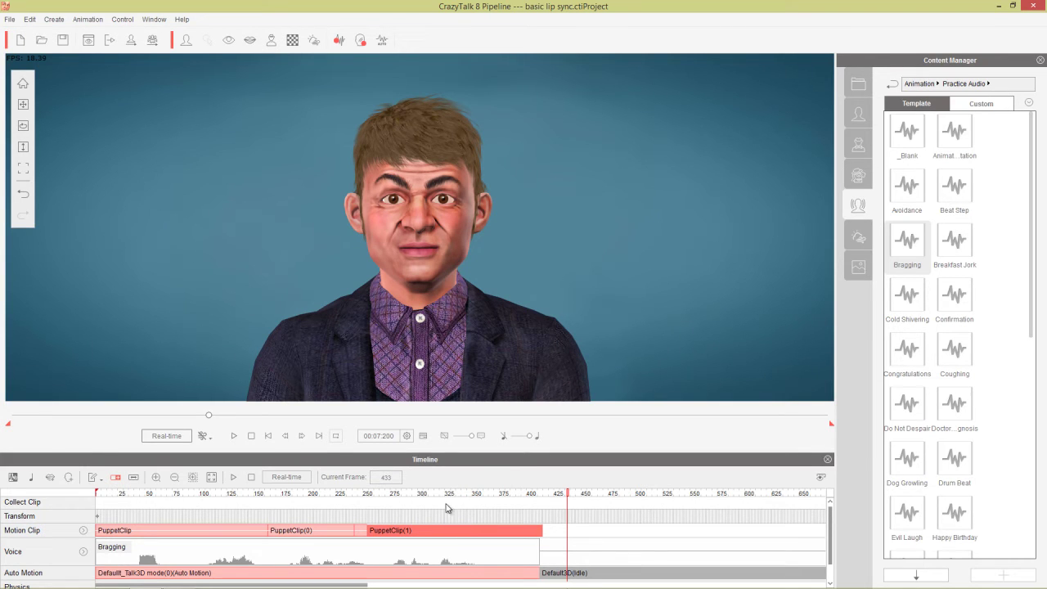
left_click_drag(391, 498, 456, 495)
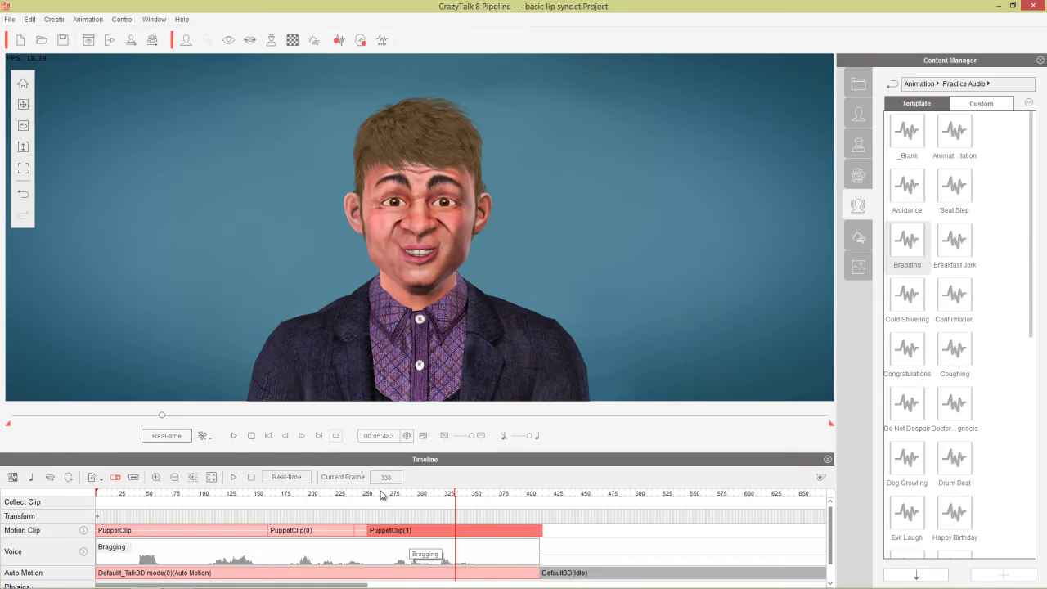
left_click_drag(381, 495, 333, 498)
key("space")
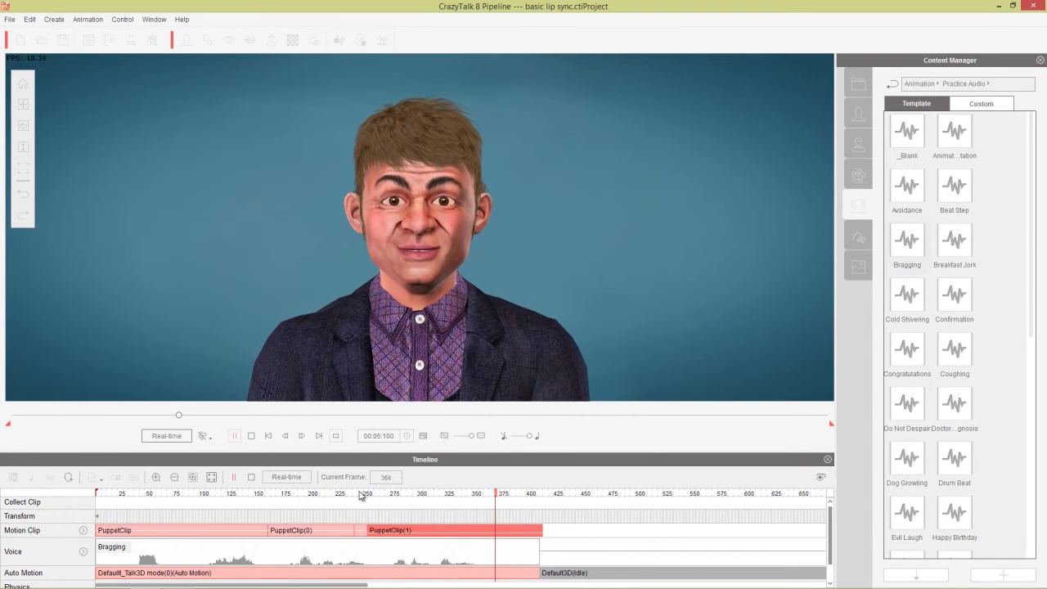
key("space")
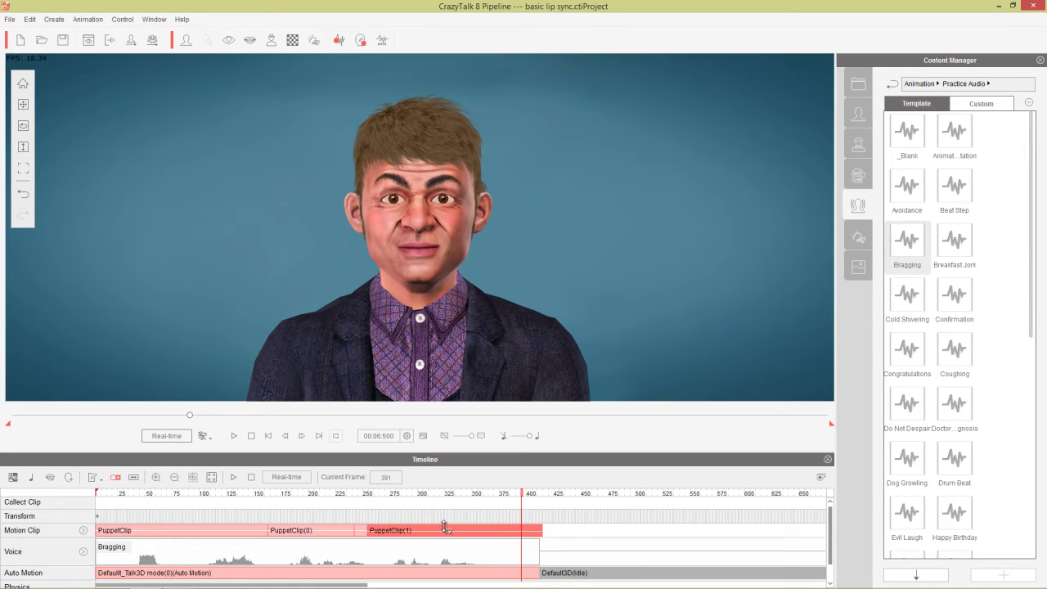
Try adjusting the third puppet clip's strength and play the animation from about frame 225
left_click_drag(443, 521, 443, 511)
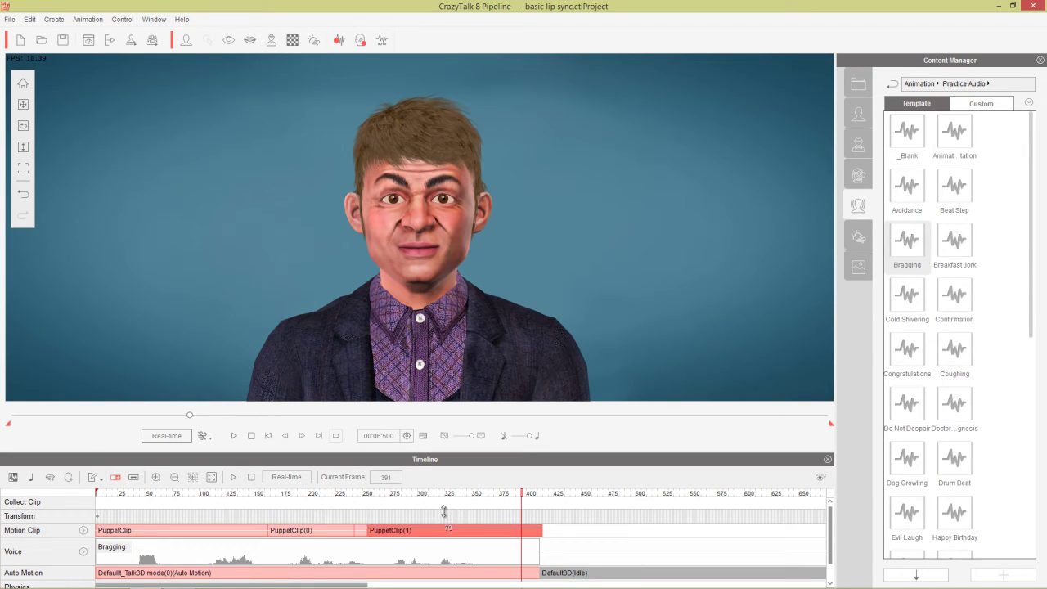
left_click(340, 495)
key("space")
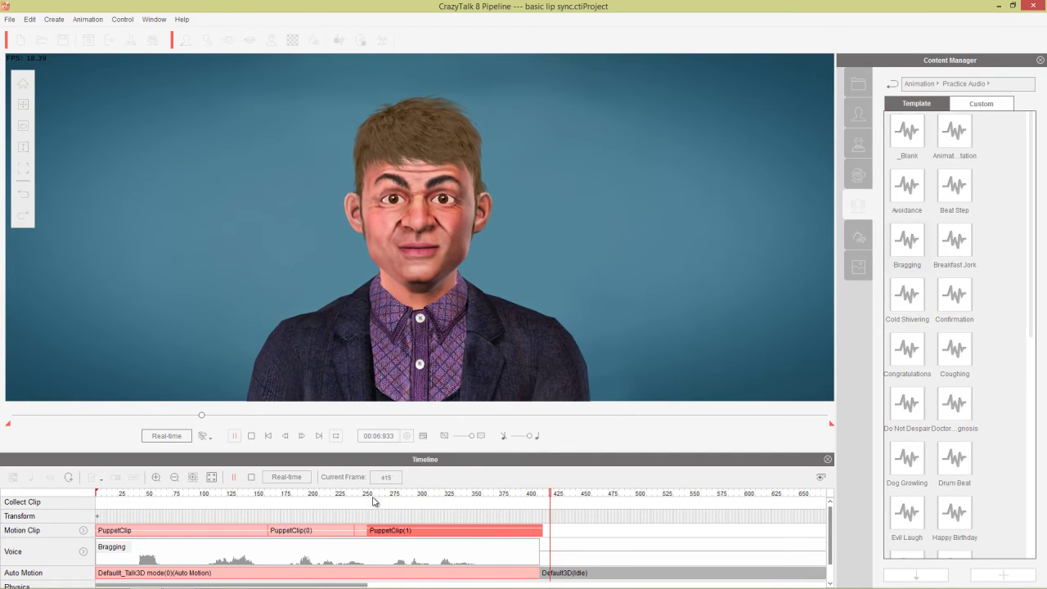
Inspect the second puppet clip at frame 204 and return to the first frame
left_click_drag(301, 495, 314, 495)
left_click(314, 531)
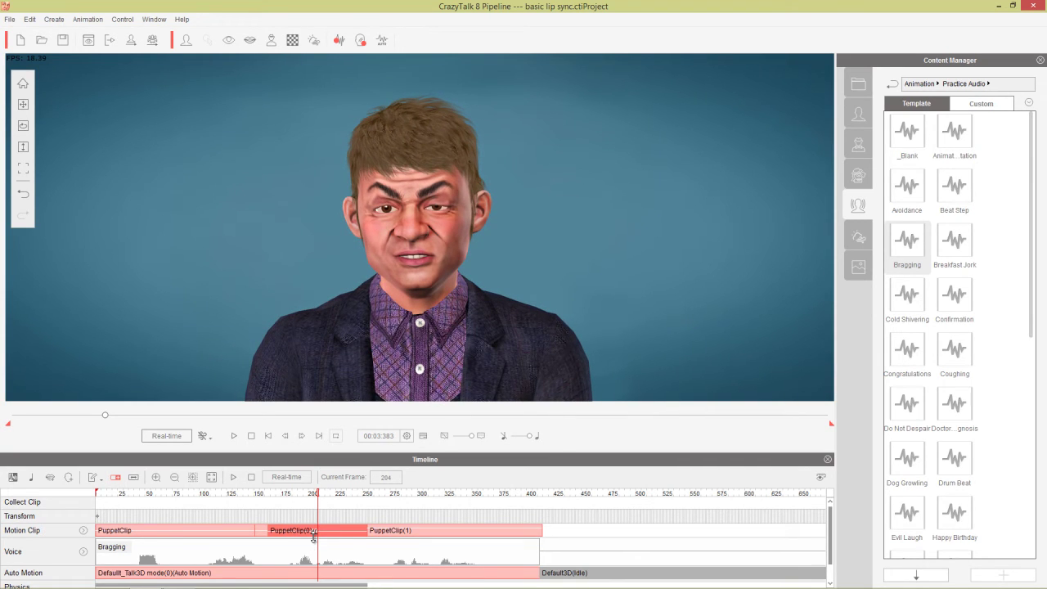
left_click_drag(252, 494, 87, 485)
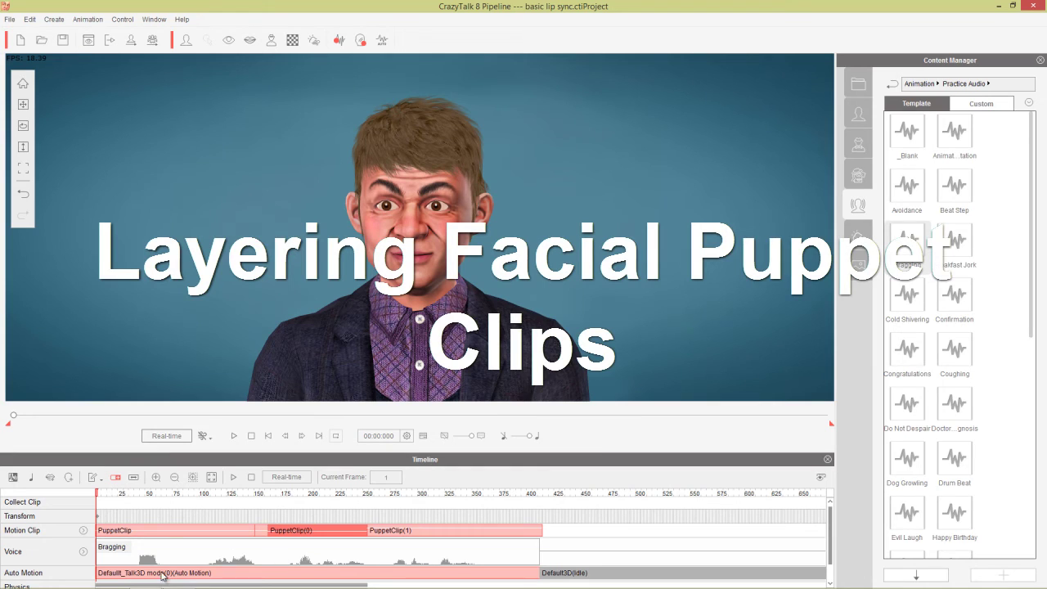
Delete all three puppet clips and the Bragging voice clip, and return the playhead to the first frame
left_click(175, 531)
key("Delete")
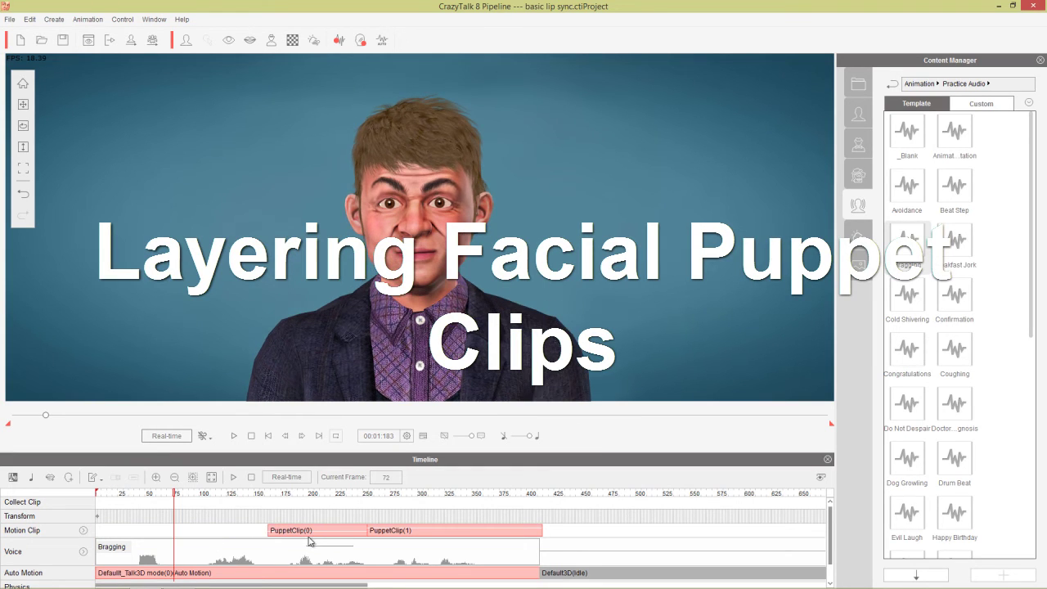
left_click(331, 533)
key("Delete")
left_click(456, 530)
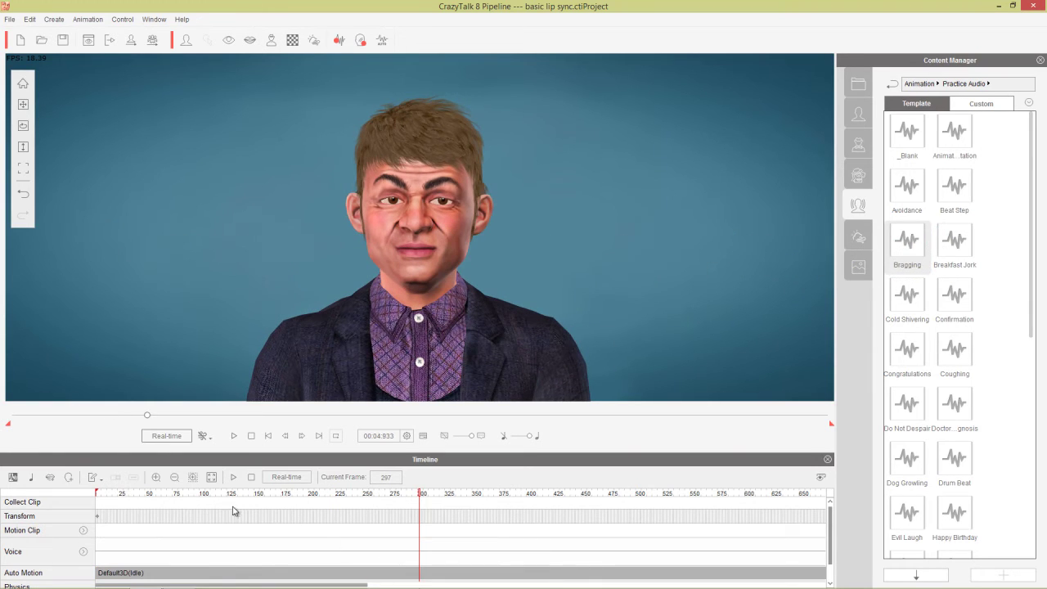
left_click_drag(204, 498, 48, 495)
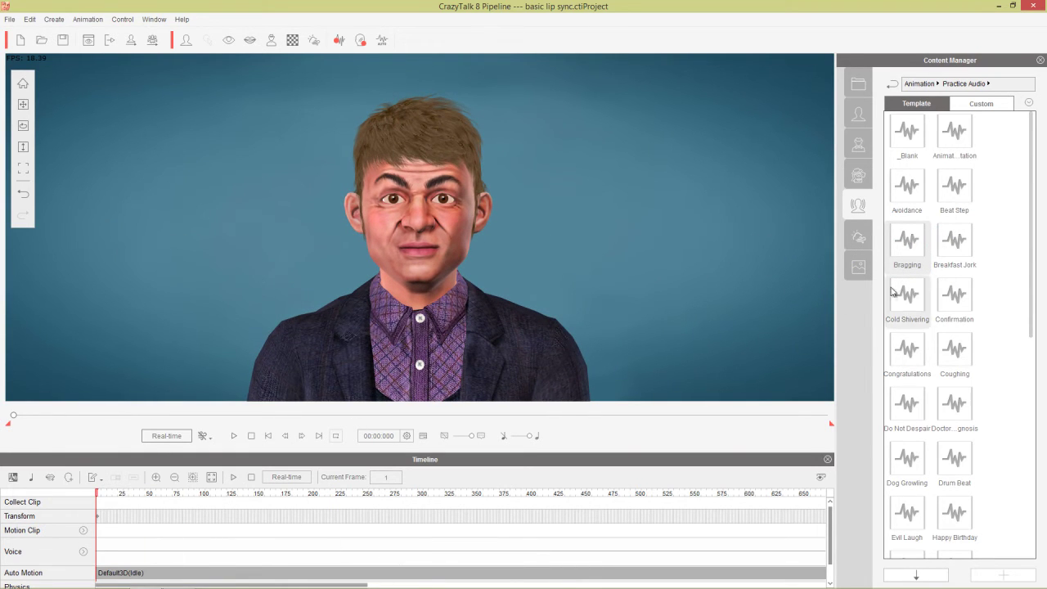
Apply the Avoidance practice audio with the Talk Mode auto motion and play it on the actor
left_click_drag(1033, 308, 1033, 307)
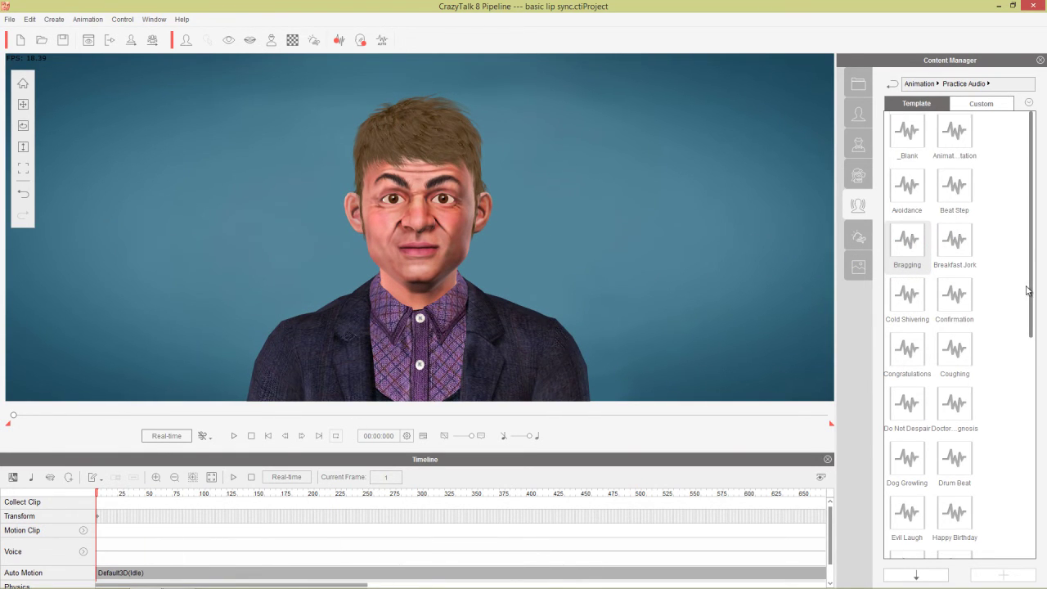
double_click(913, 193)
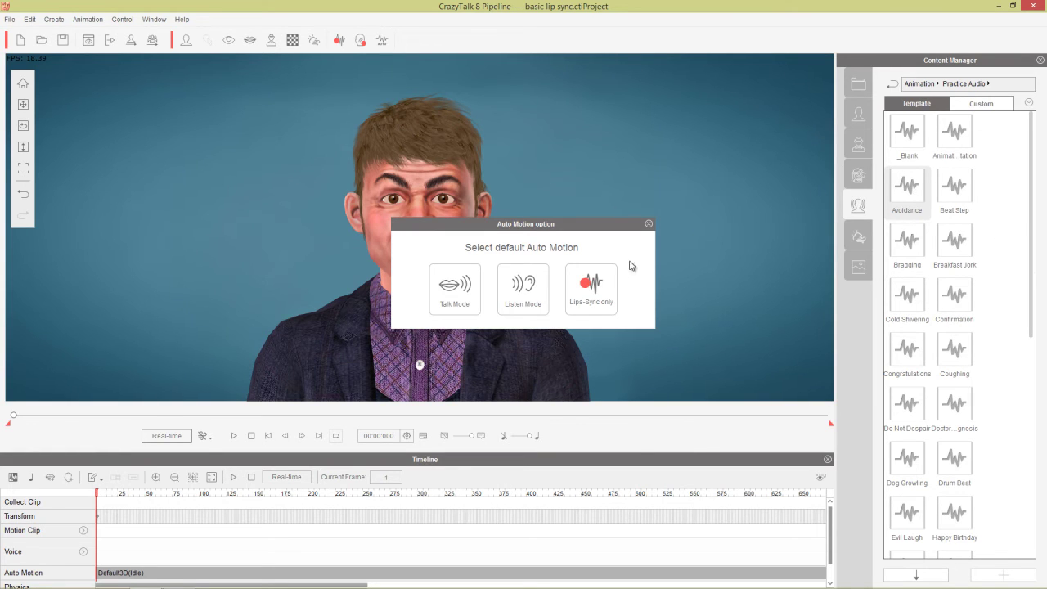
left_click(449, 292)
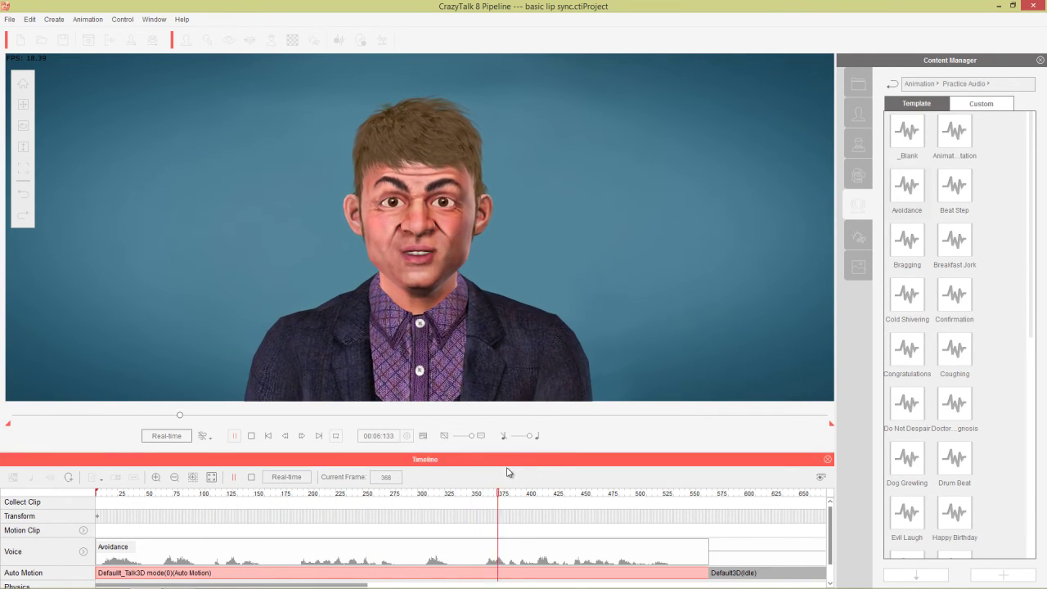
key("space")
Break the Avoidance talk clip at frame 287 and delete its second part
left_click_drag(392, 498, 408, 521)
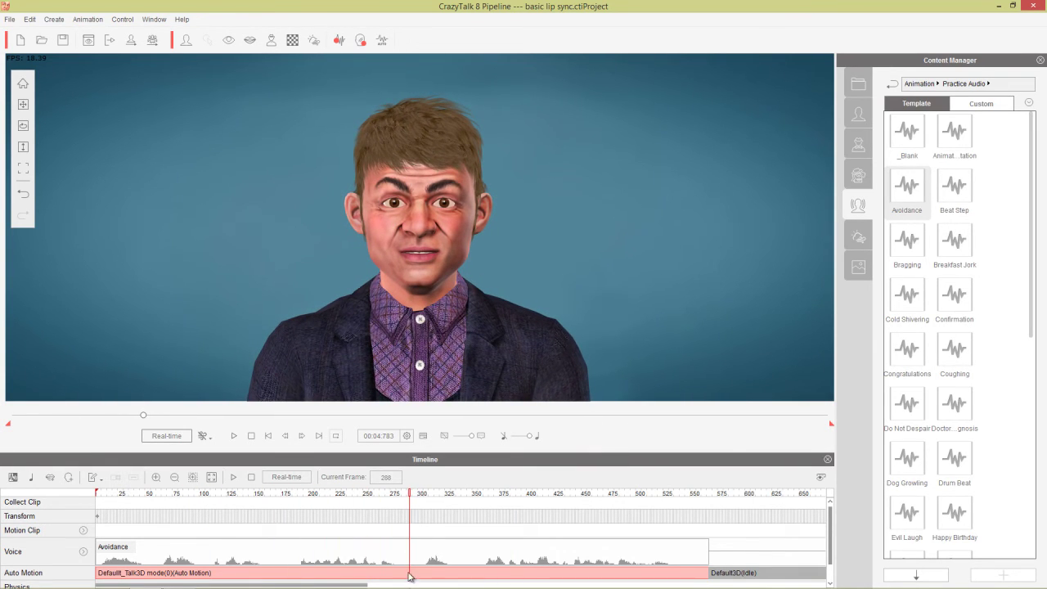
right_click(409, 573)
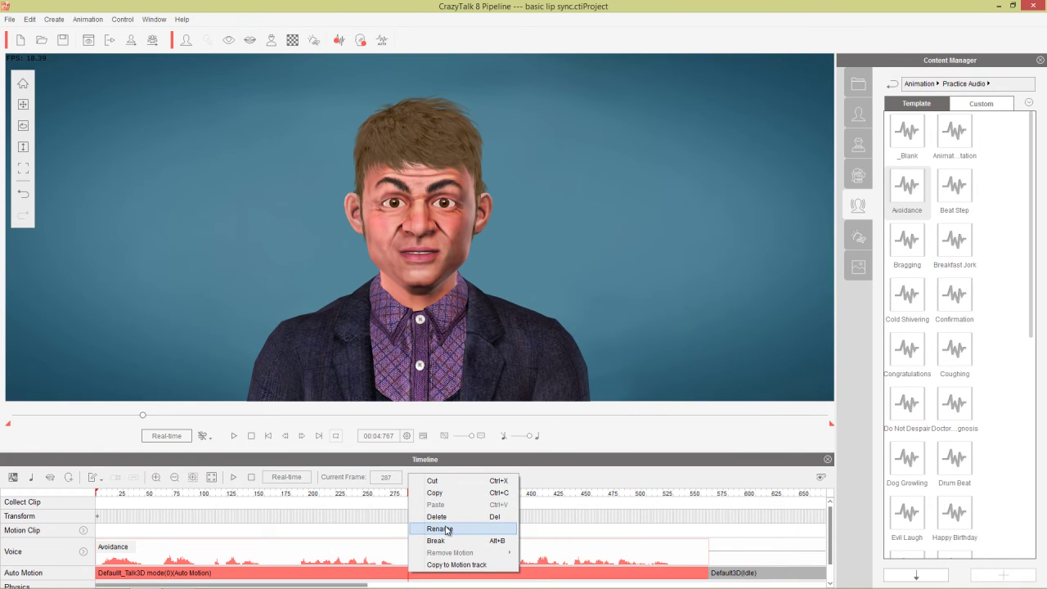
left_click(448, 541)
left_click(526, 572)
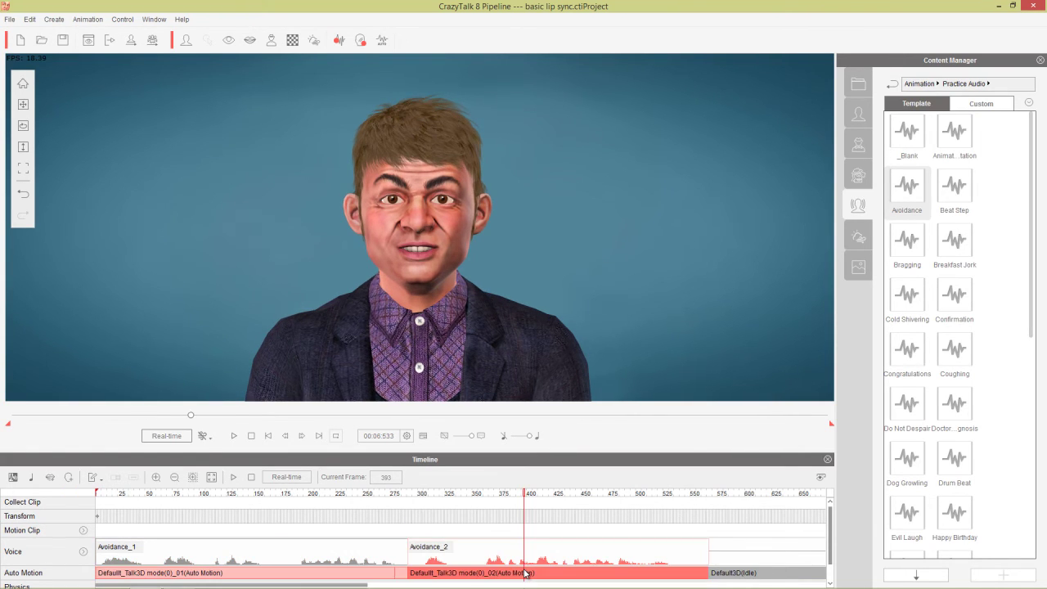
key("Delete")
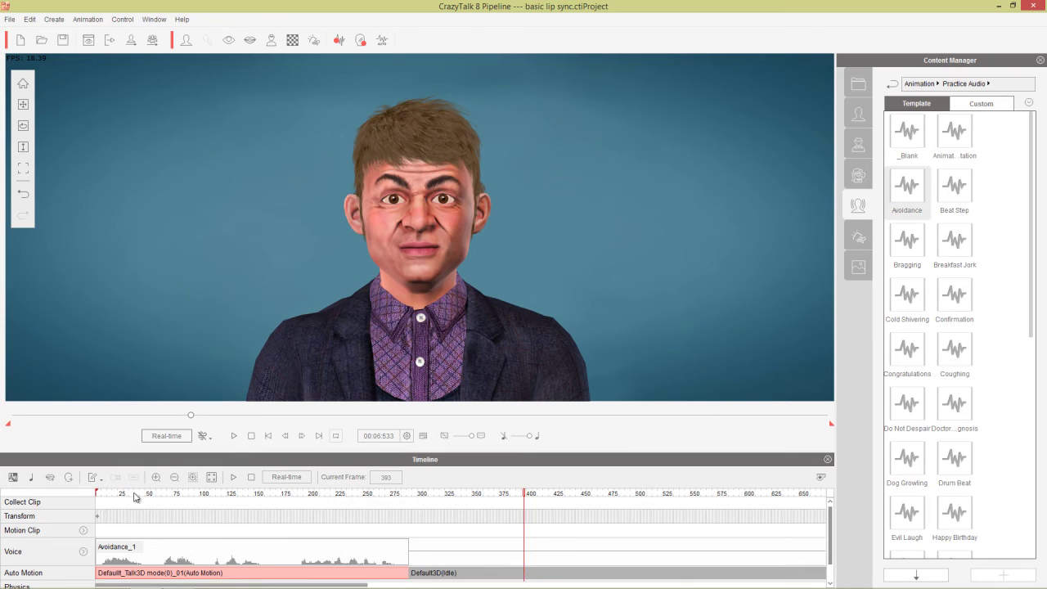
From the first frame, reopen the Face Puppet, choose the third profile with its third full face control, and preview the expression
left_click_drag(135, 497, 46, 500)
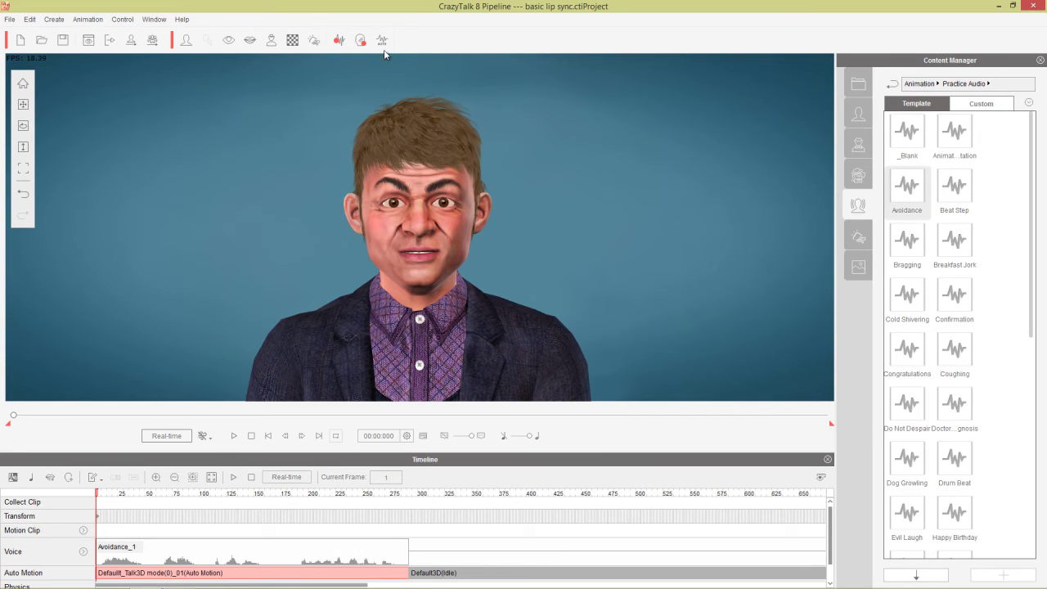
left_click(360, 41)
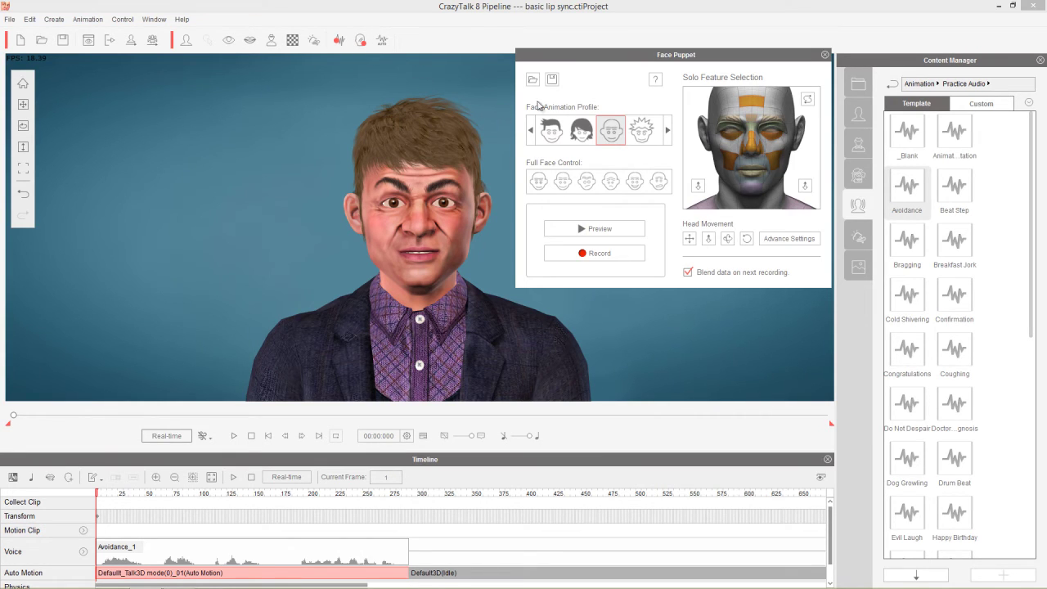
left_click(614, 130)
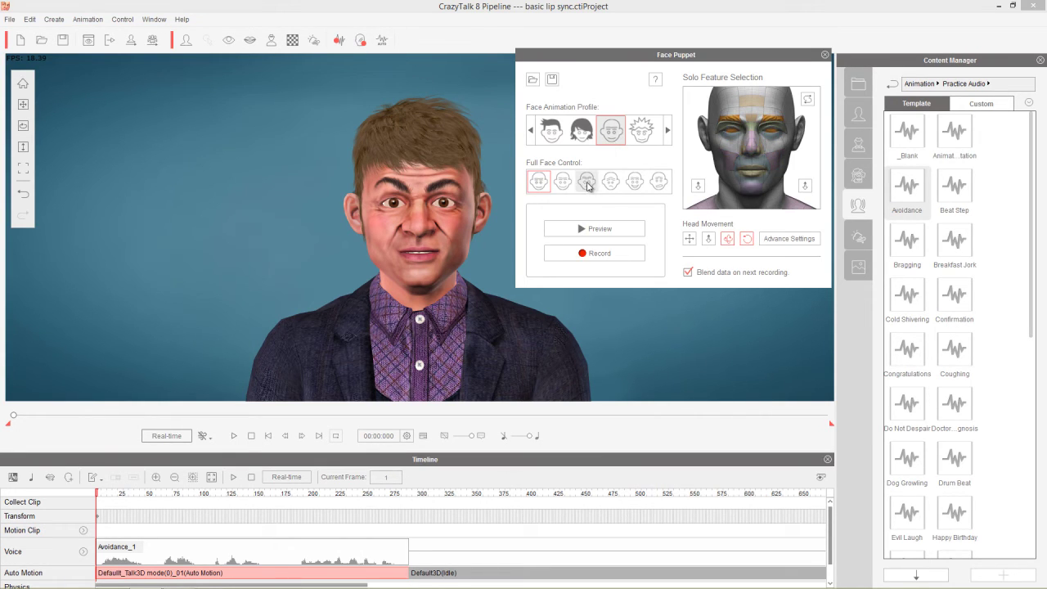
left_click(587, 187)
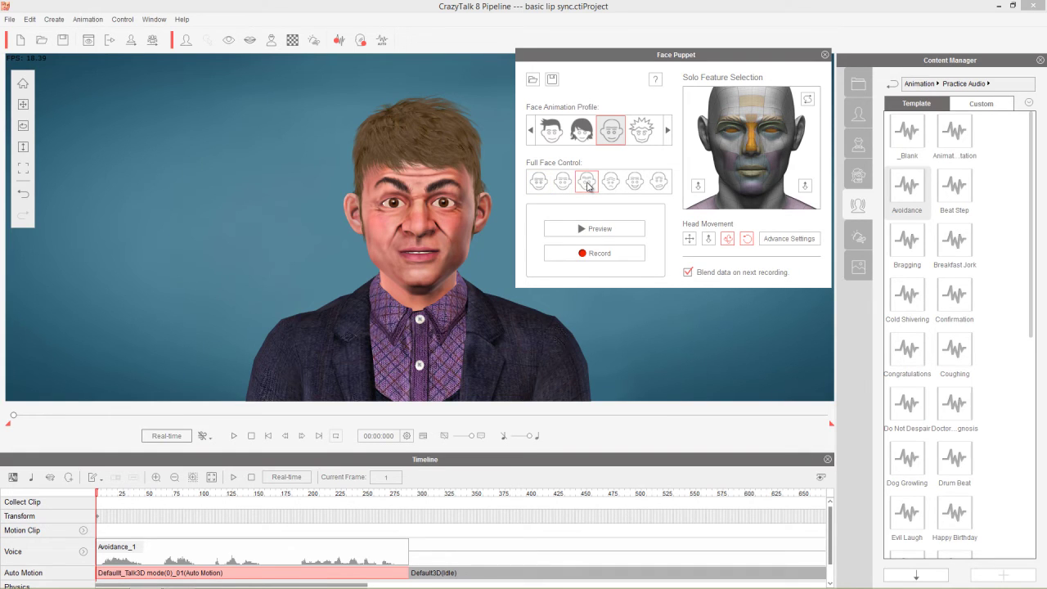
left_click(573, 228)
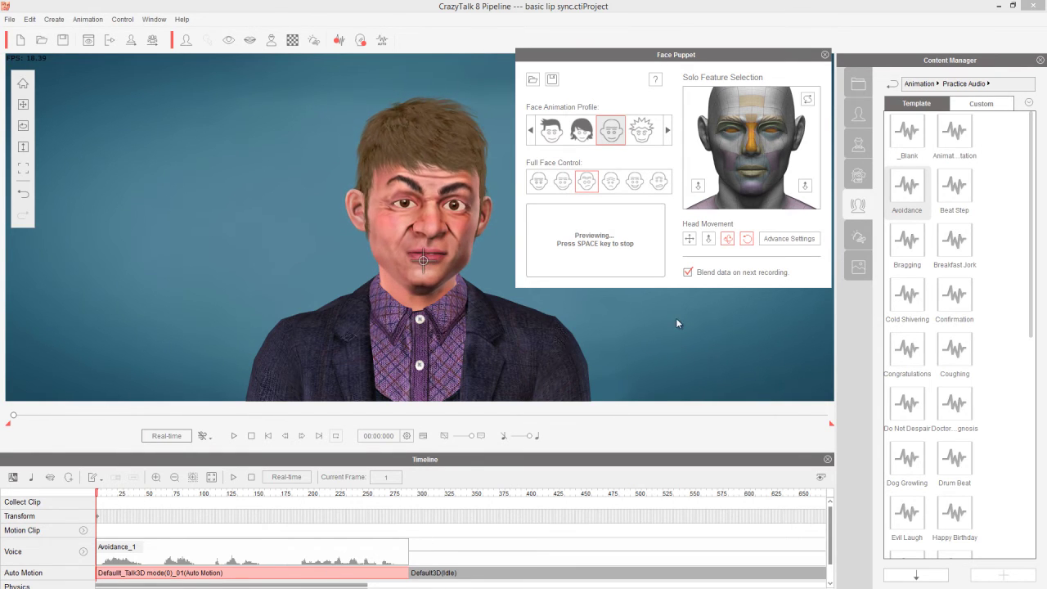
key("space")
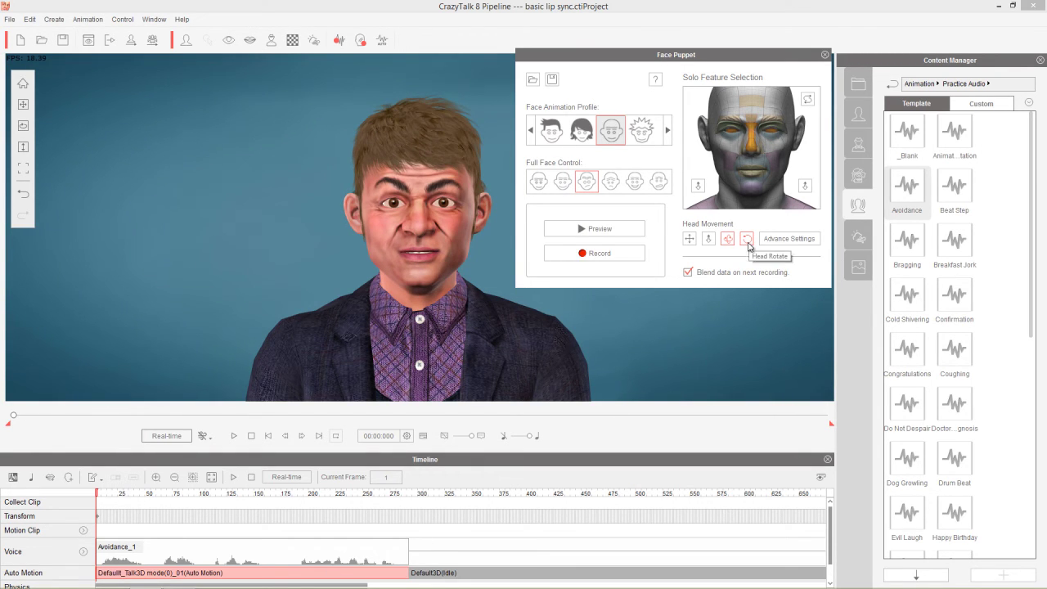
Preview the puppet with only the third head movement enabled, and again with only Head Rotate enabled
left_click(747, 242)
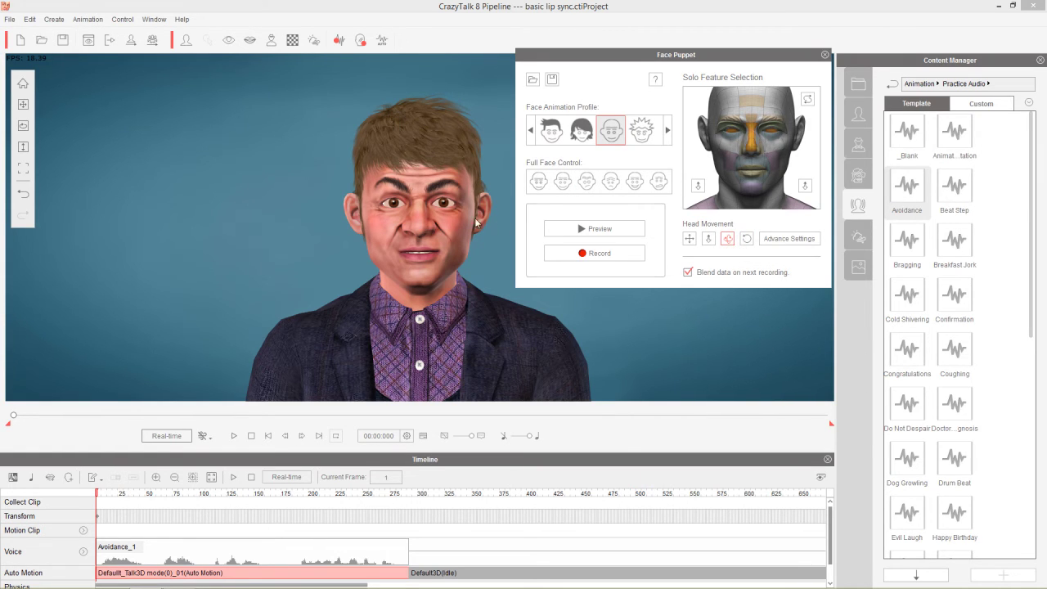
left_click(595, 228)
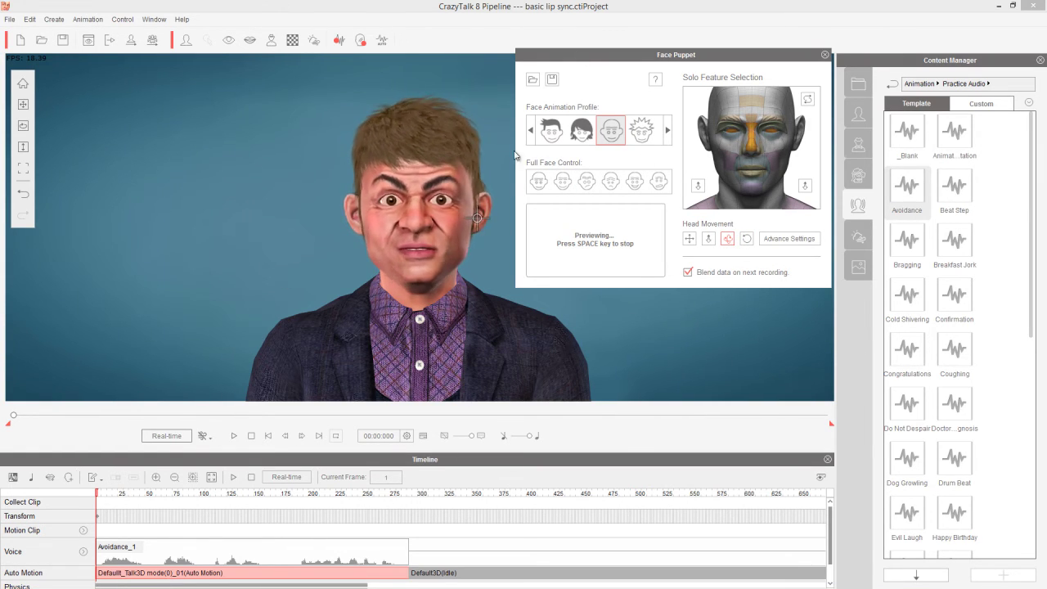
key("space")
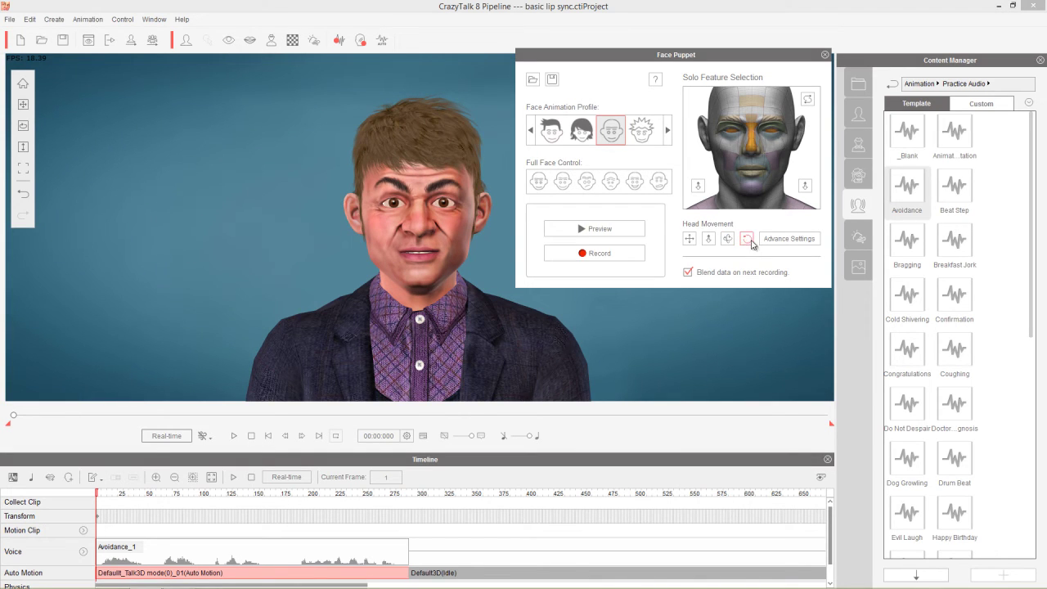
key("space")
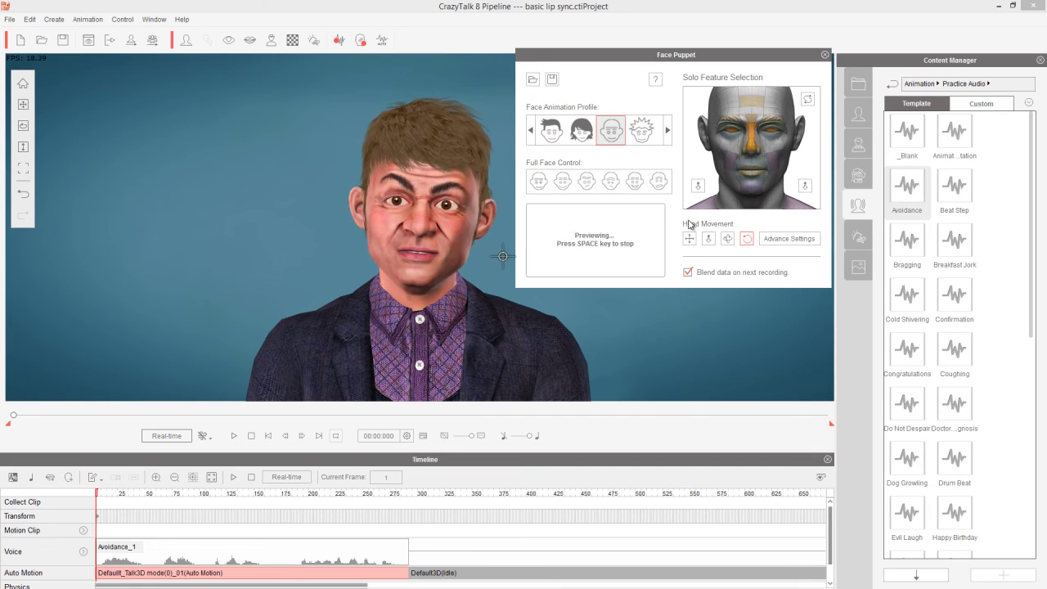
key("space")
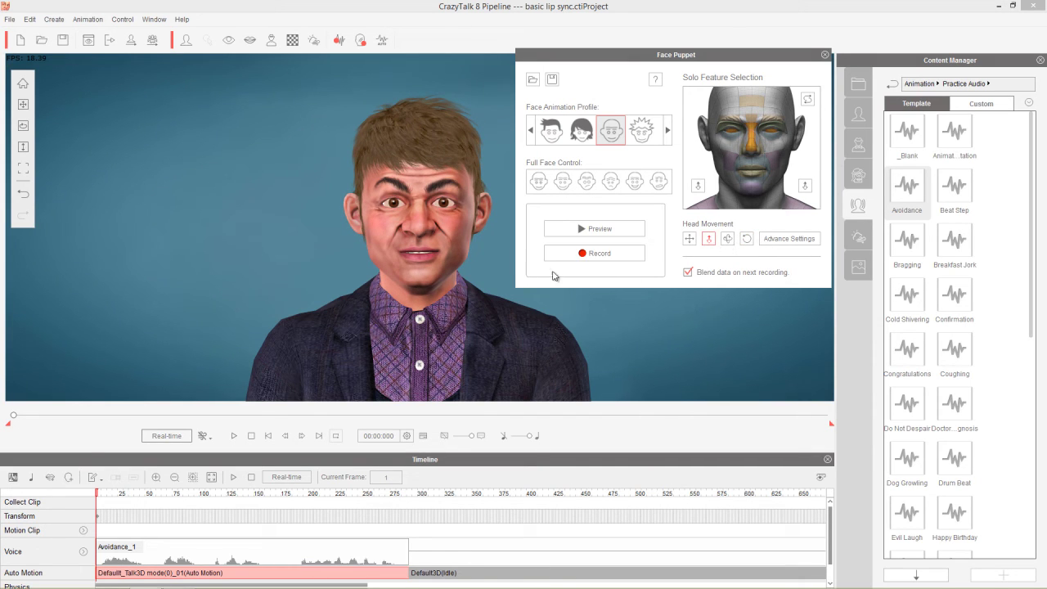
Preview the second head movement alone, the first and second combined, and the first head movement alone
key("space")
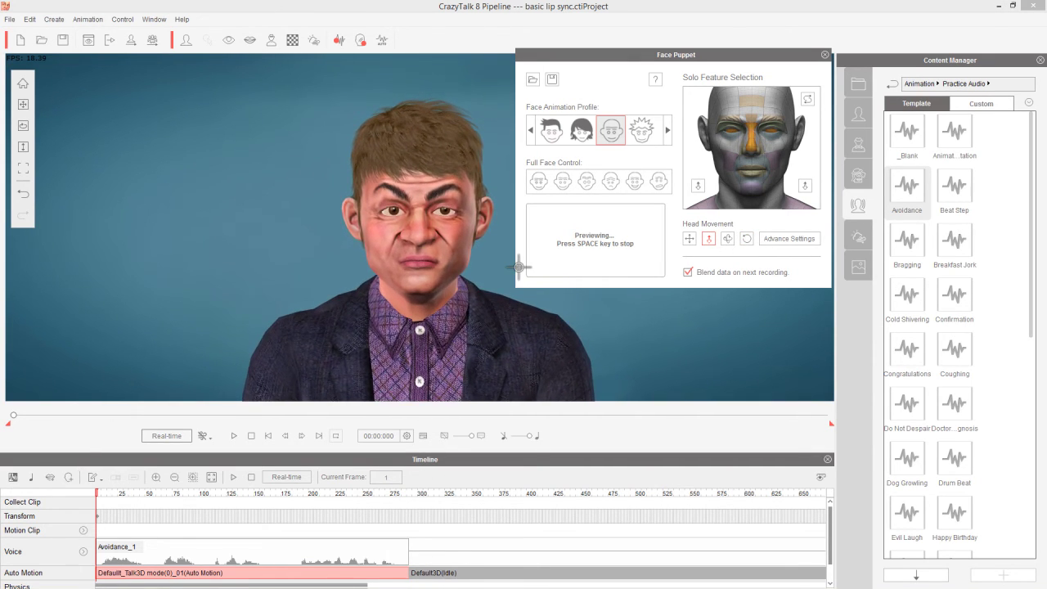
key("space")
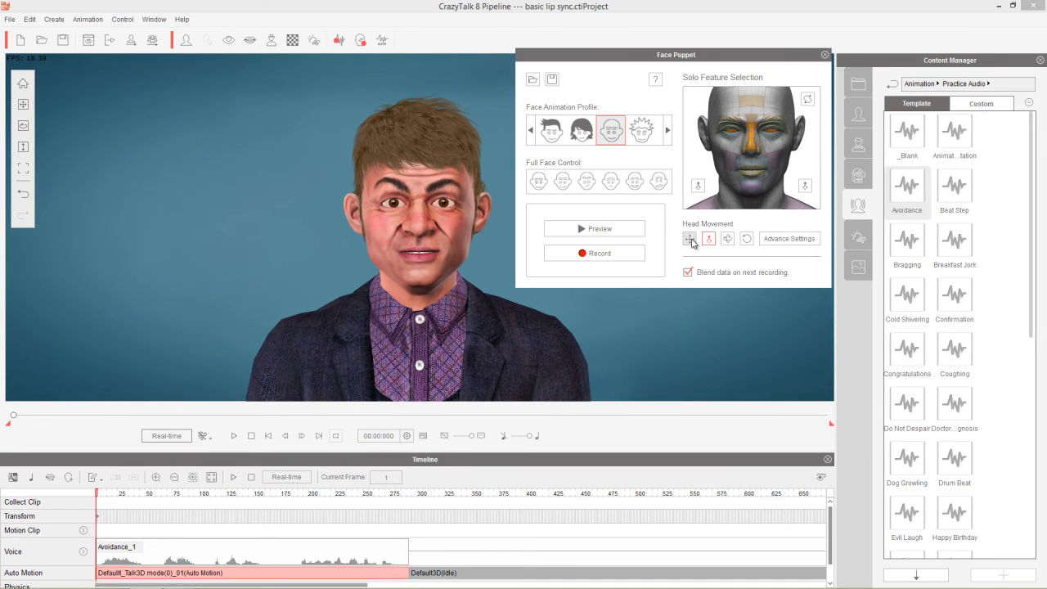
key("space")
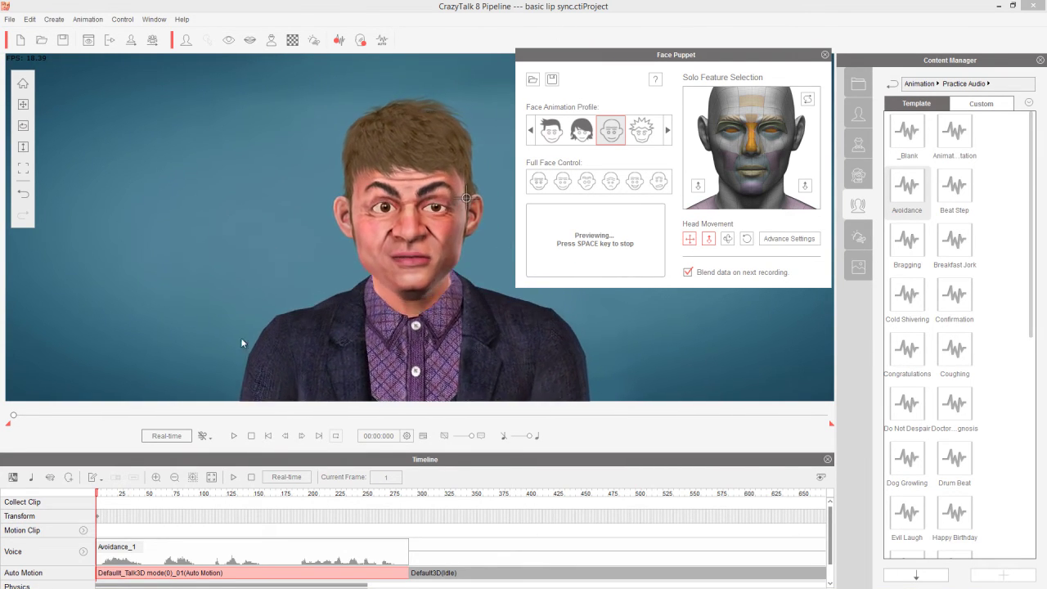
key("space")
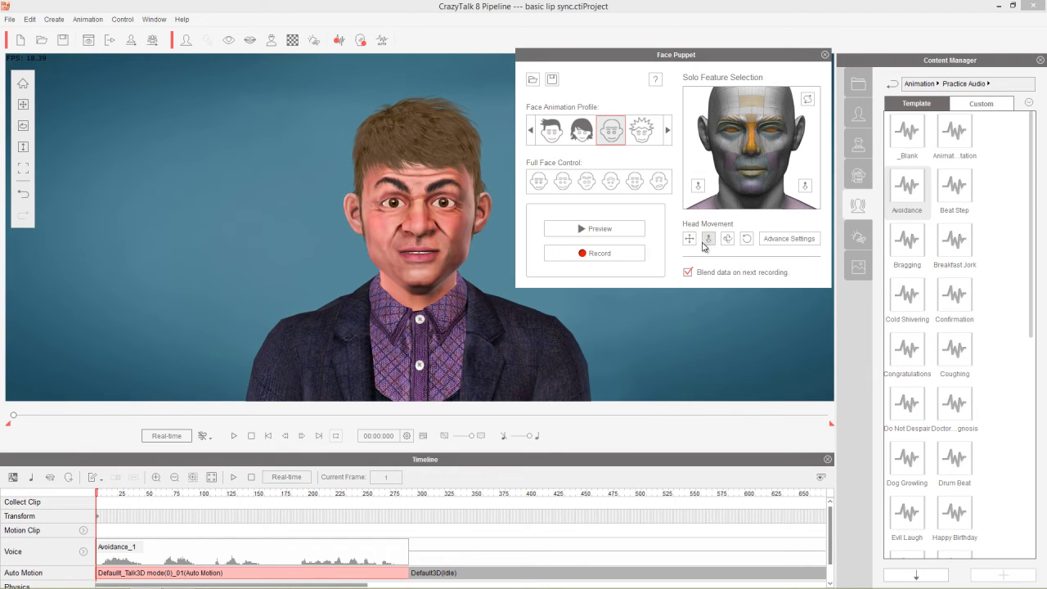
key("space")
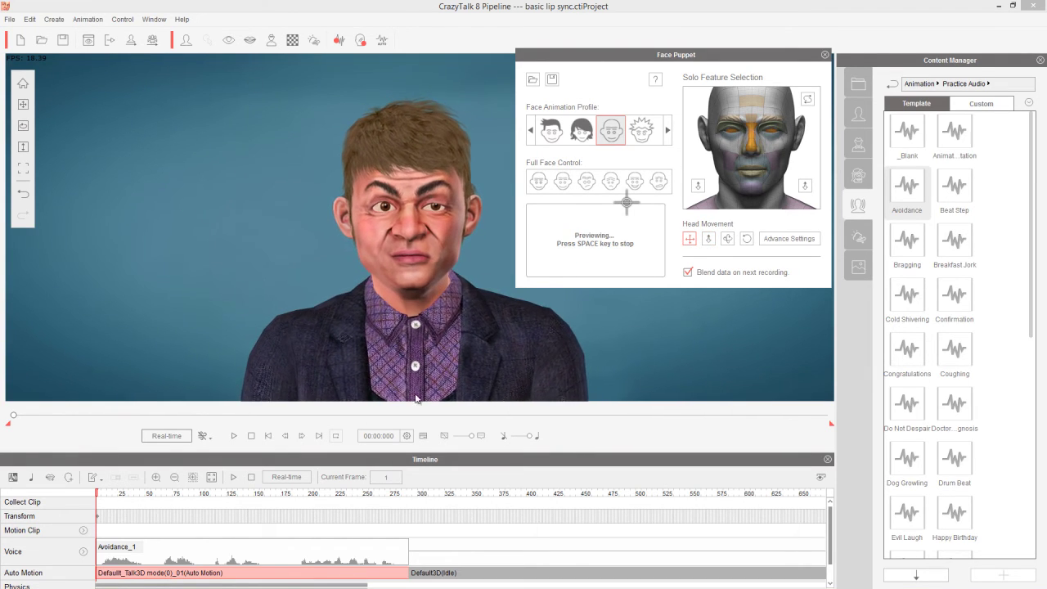
key("space")
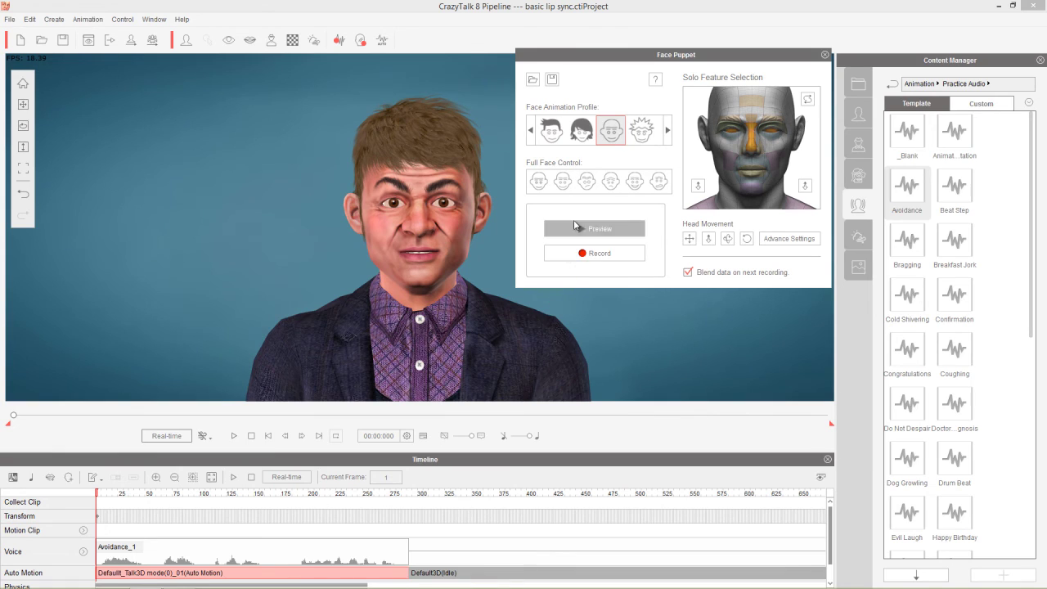
Choose the fourth face animation profile with its third full face control, and preview the expression
left_click(641, 135)
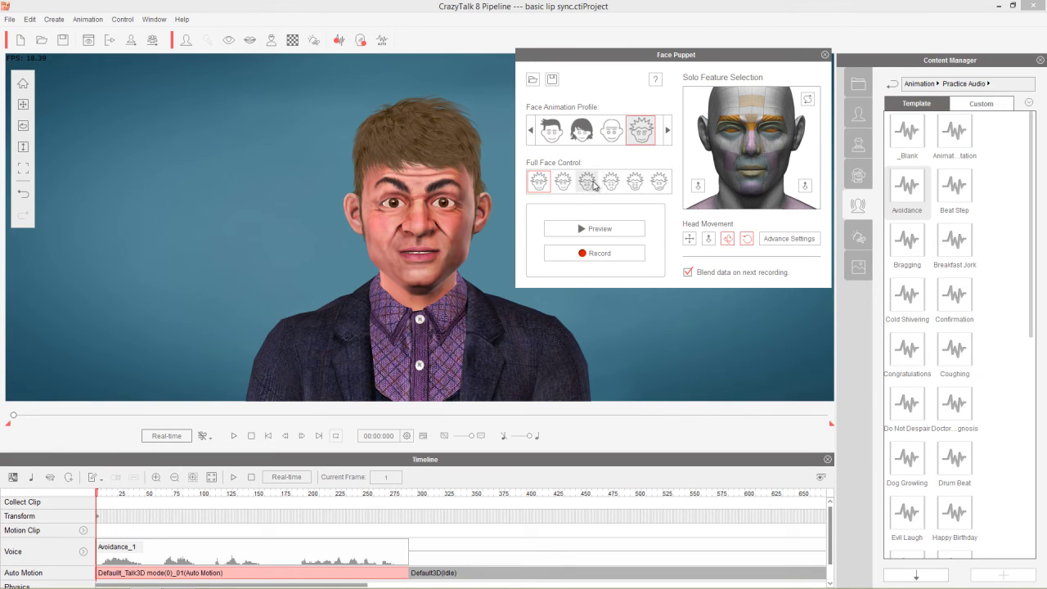
left_click(588, 182)
key("space")
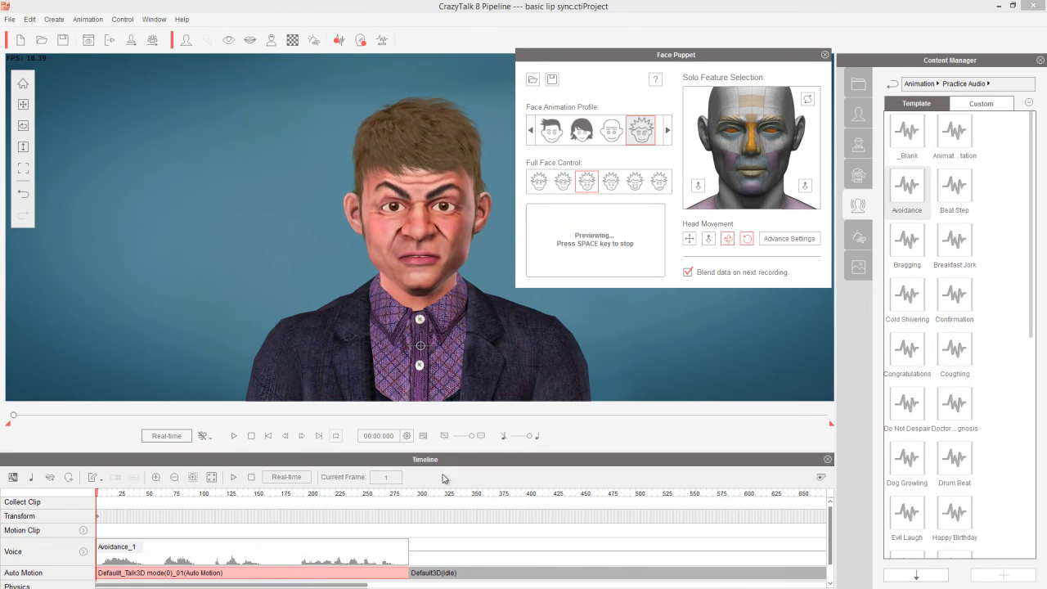
key("space")
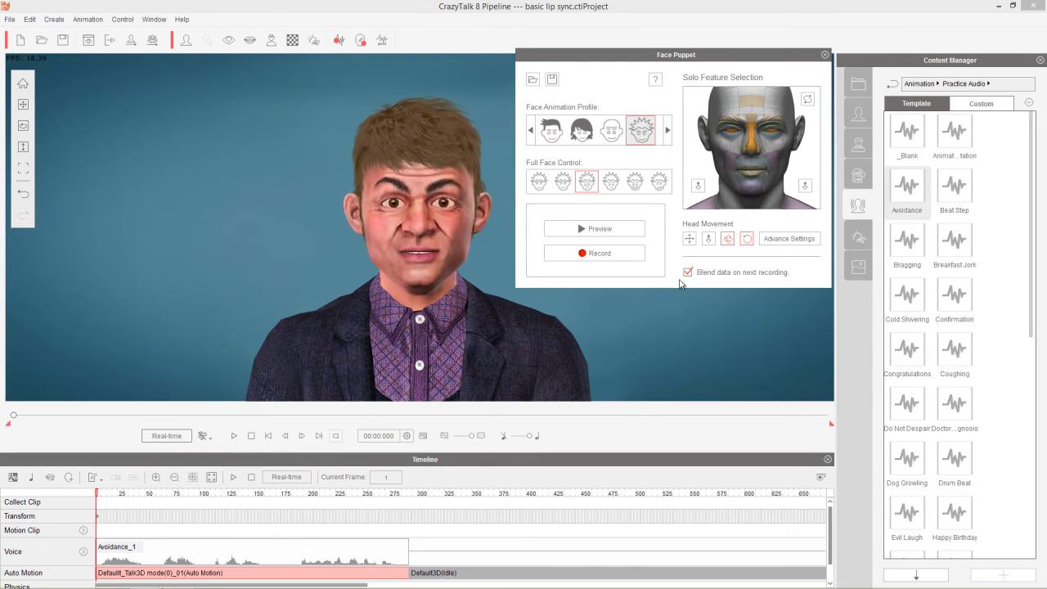
Record a puppet clip of the expression from the first frame to about frame 171
left_click(612, 261)
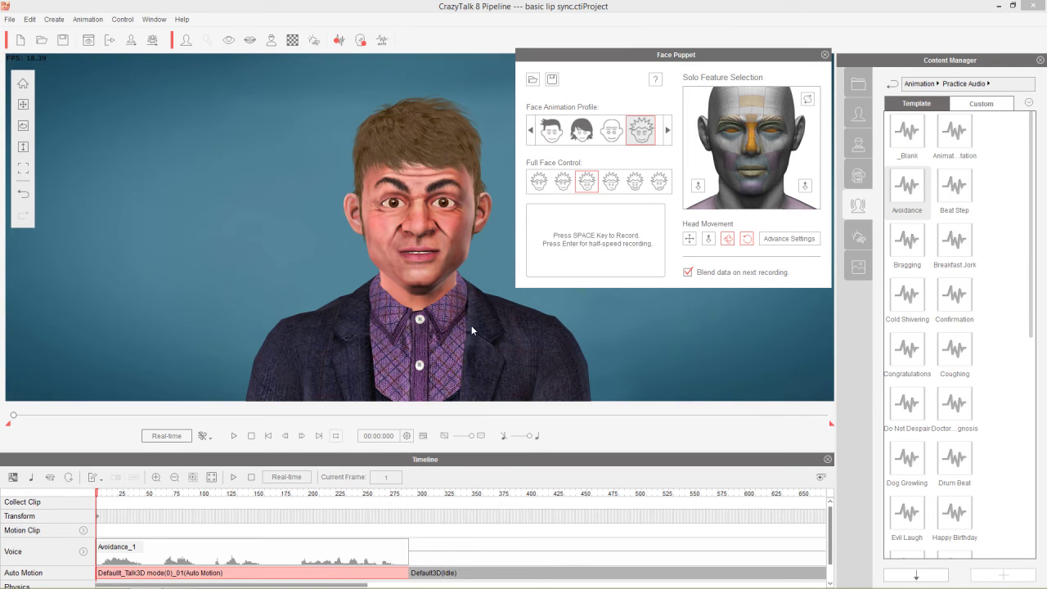
key("space")
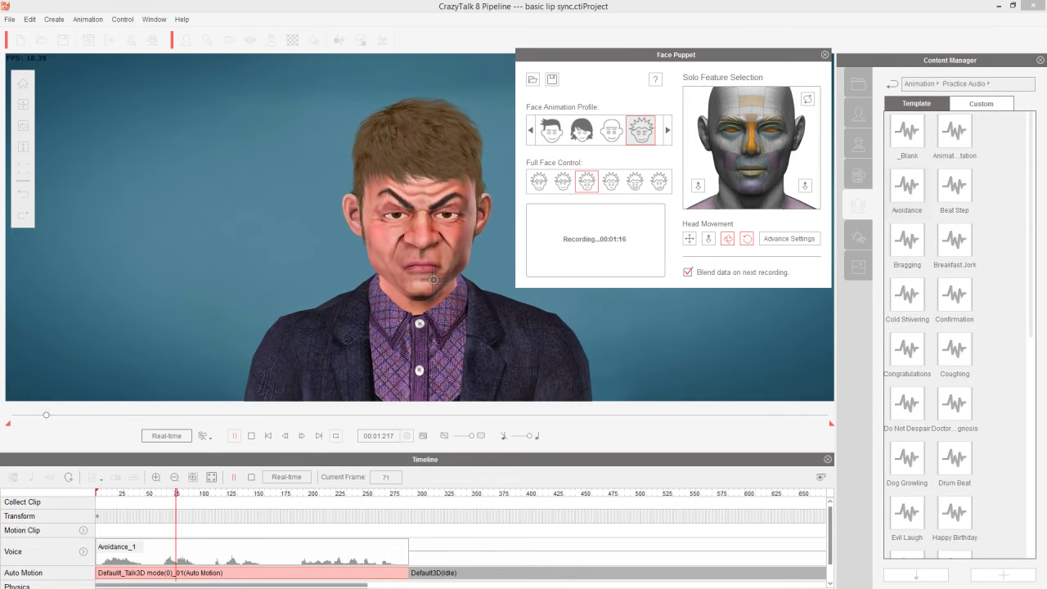
key("space")
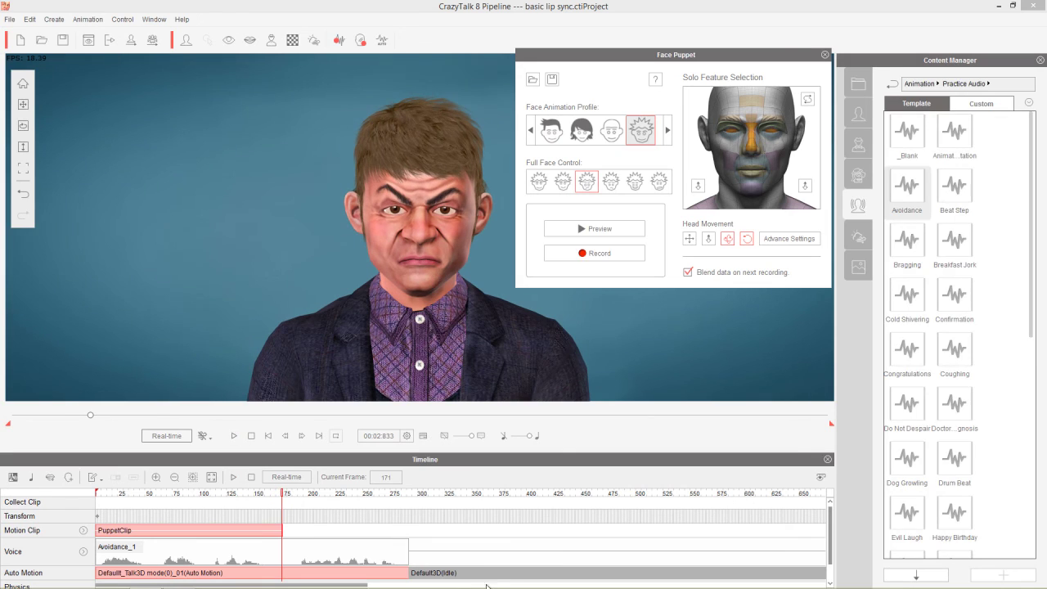
Choose the sixth full face control and preview it with the fourth profile, and again after switching to the third profile
left_click(659, 182)
left_click(594, 229)
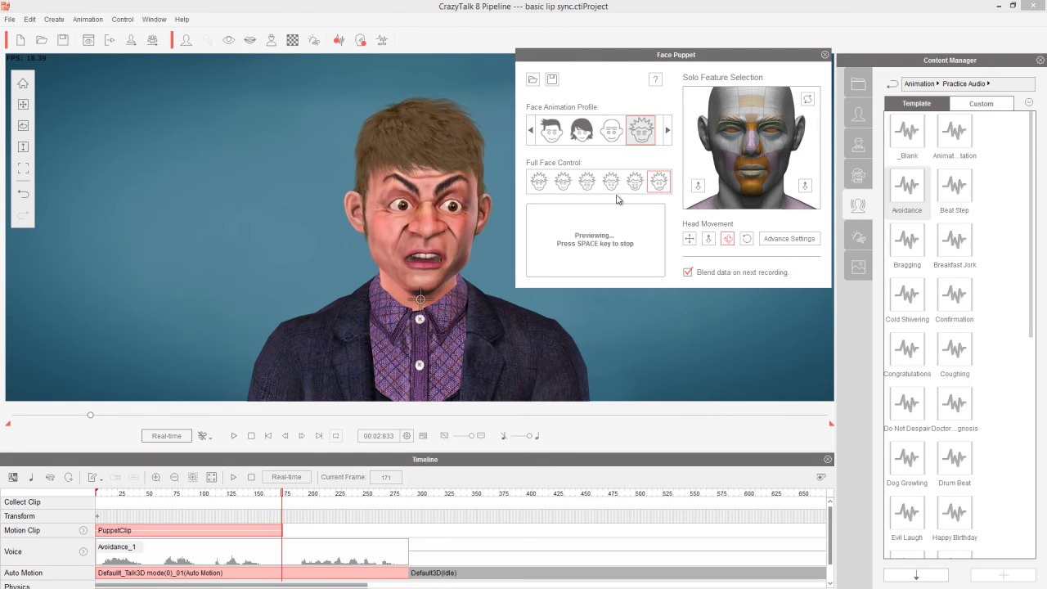
key("space")
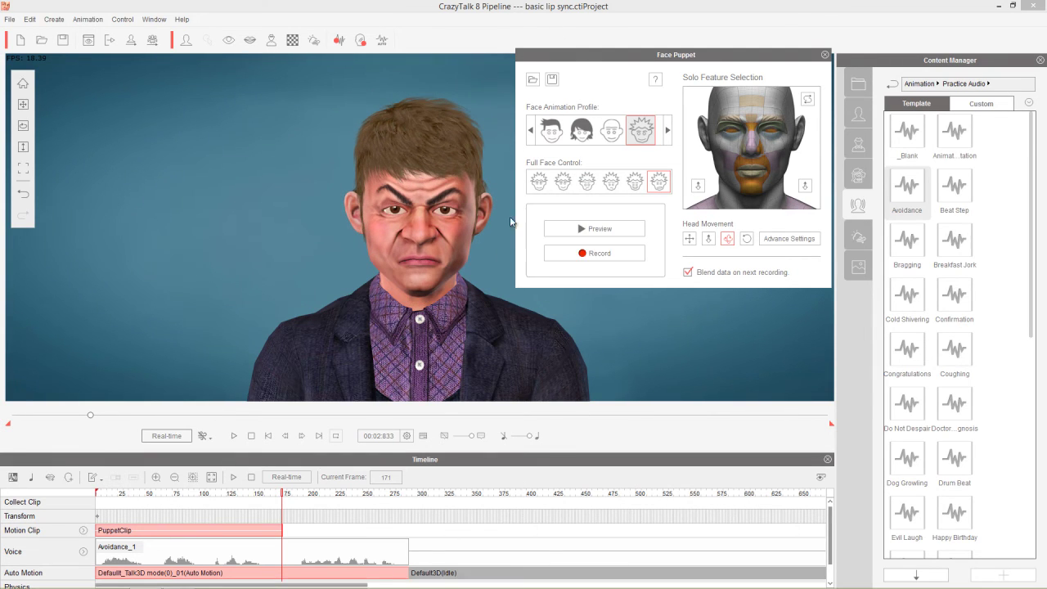
left_click(611, 135)
key("space")
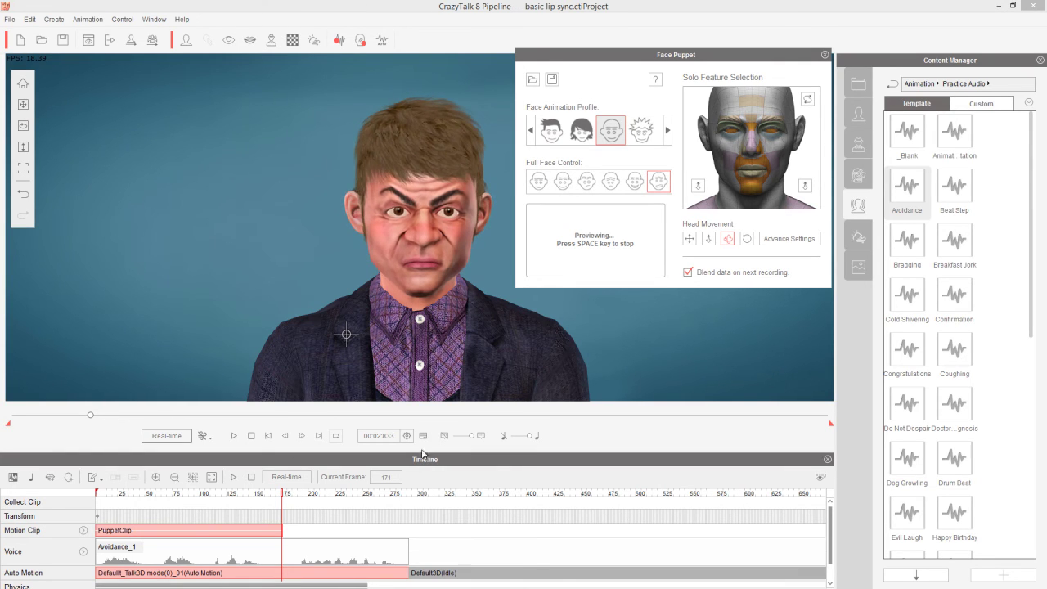
key("space")
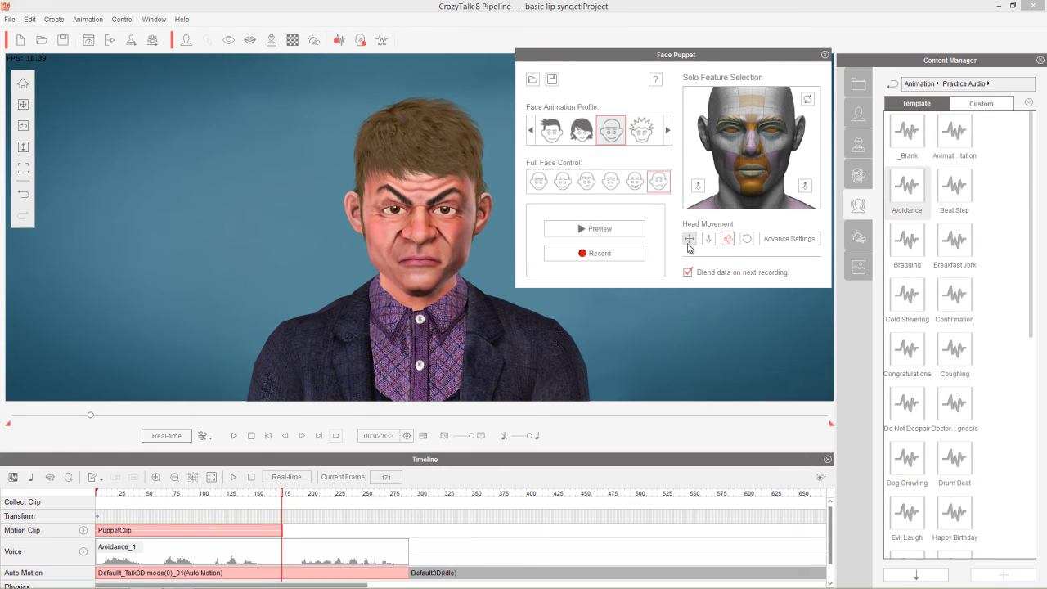
Record a second puppet clip from the end of the first one to about frame 327
left_click(622, 260)
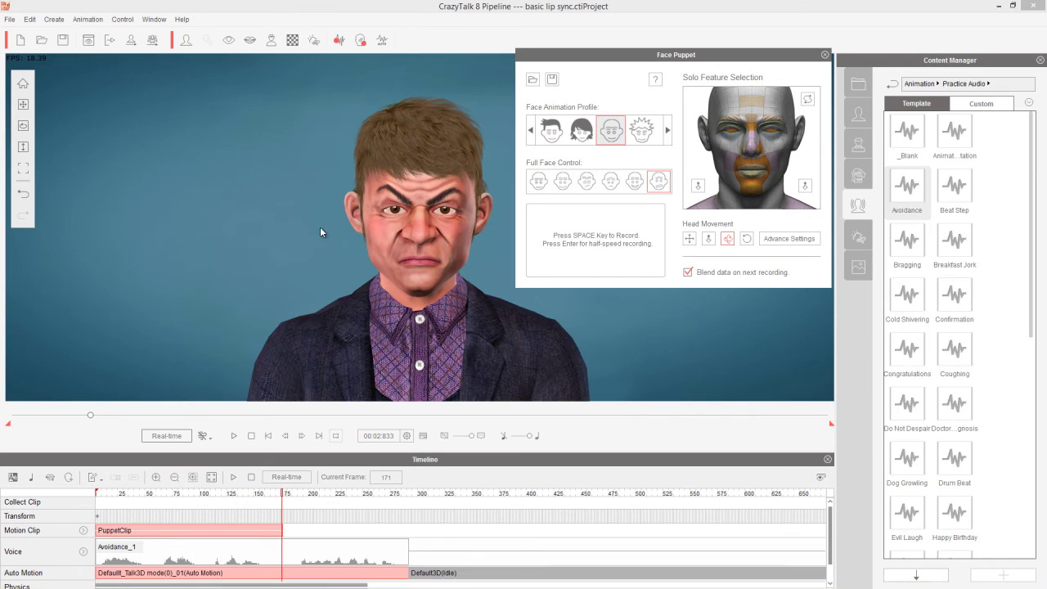
key("space")
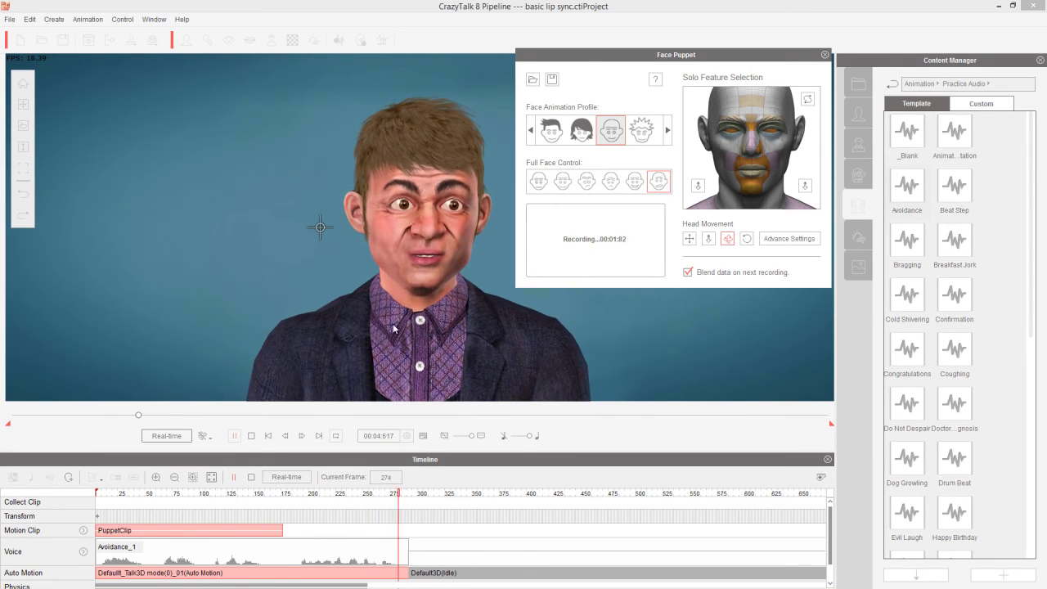
key("space")
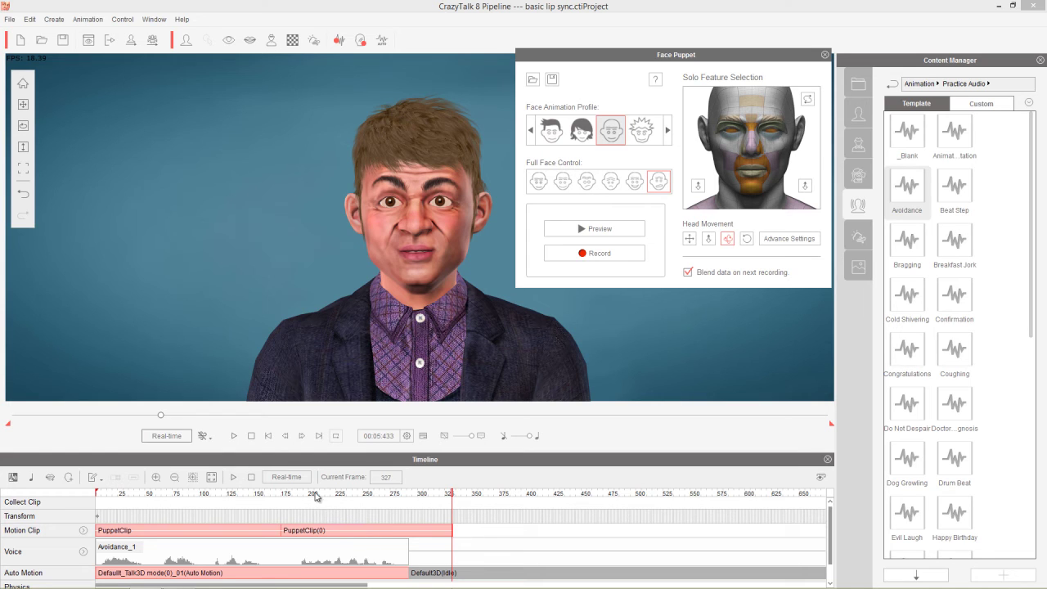
From the first frame, clear the solo feature selection, enable only the third head movement, and preview it
left_click_drag(316, 495, 67, 502)
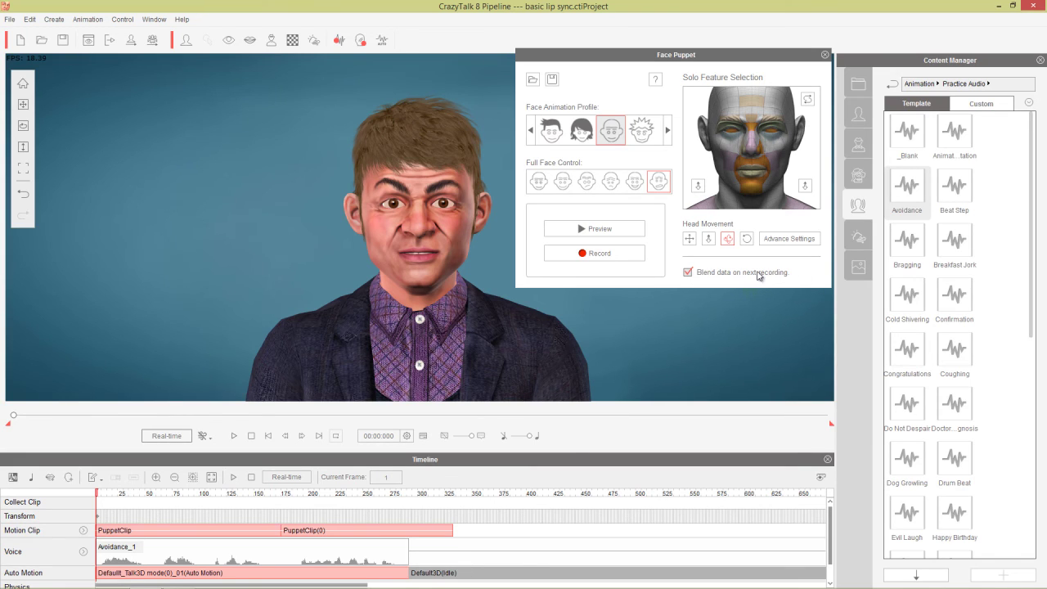
left_click(808, 100)
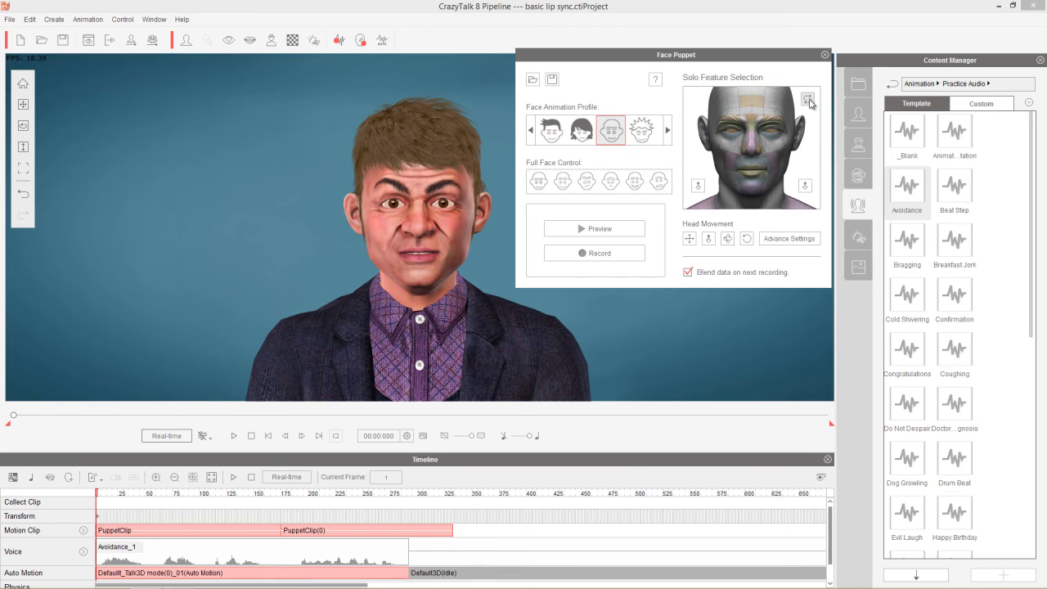
left_click(729, 242)
key("space")
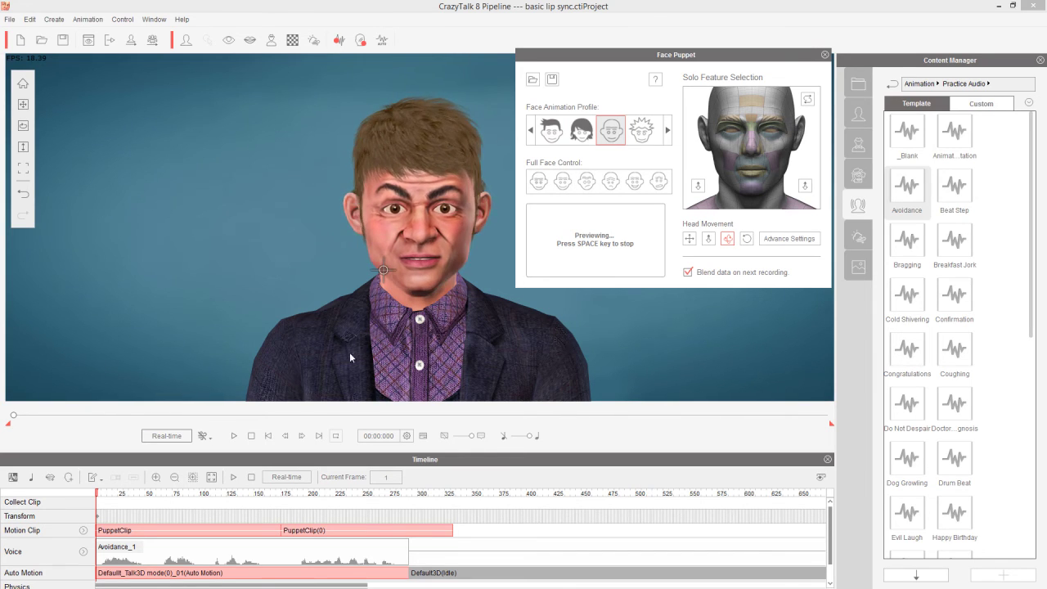
key("space")
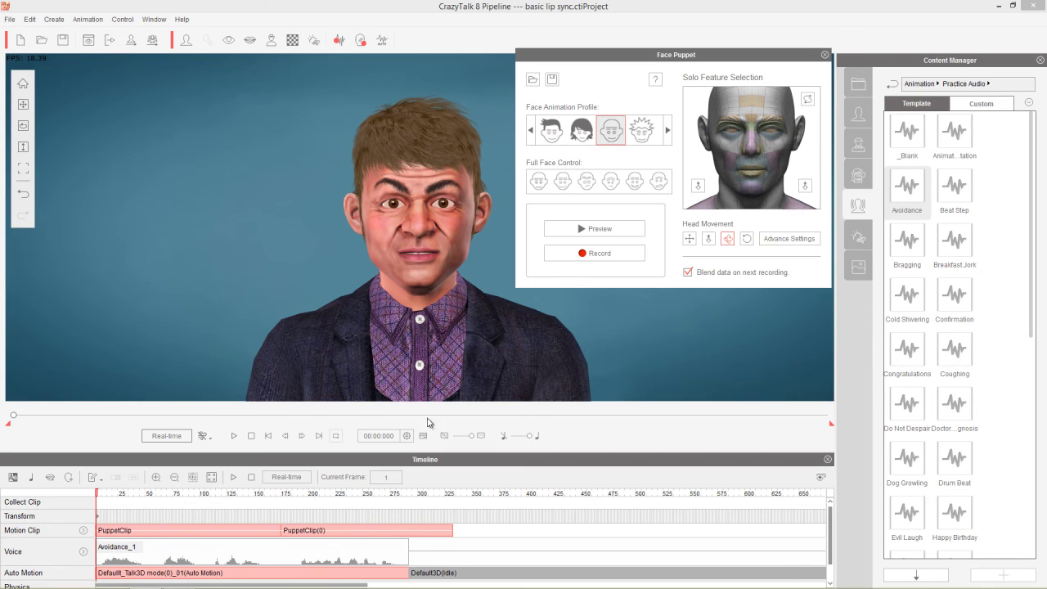
Record the head movement over the first puppet clip with data blending enabled, up to about frame 162
left_click(583, 256)
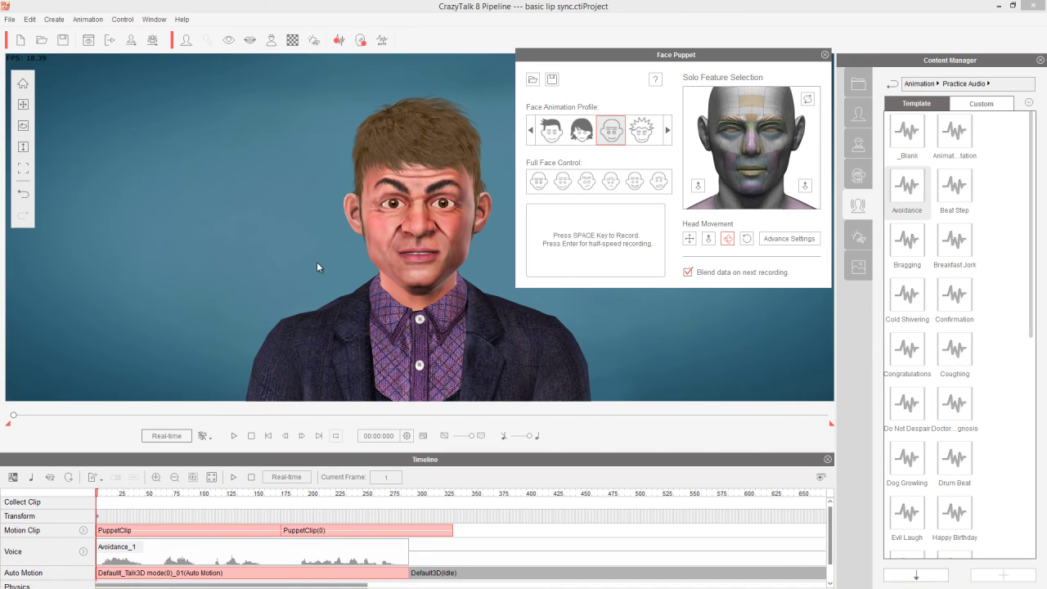
key("space")
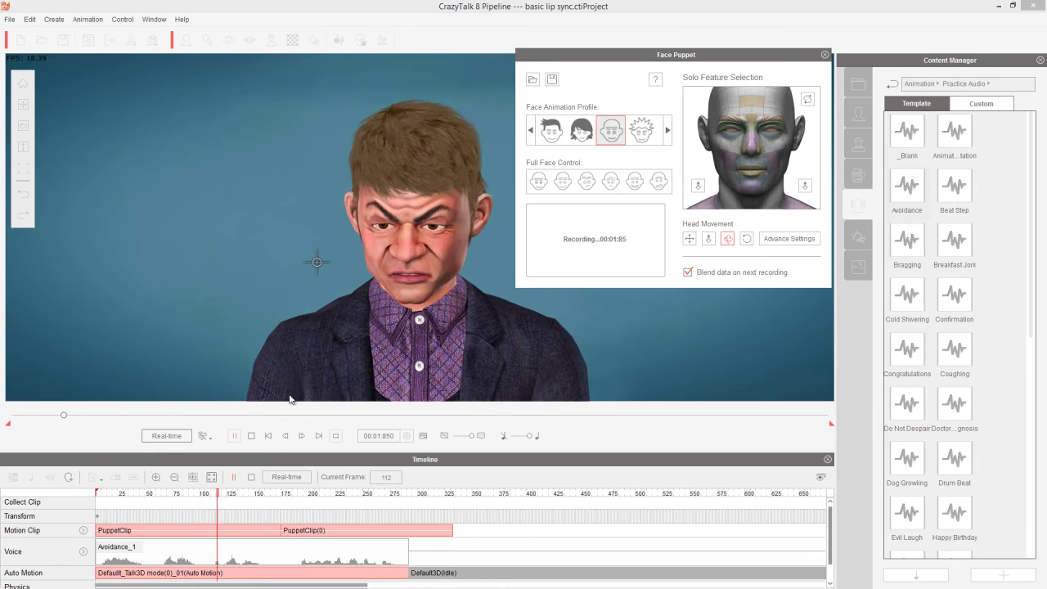
key("space")
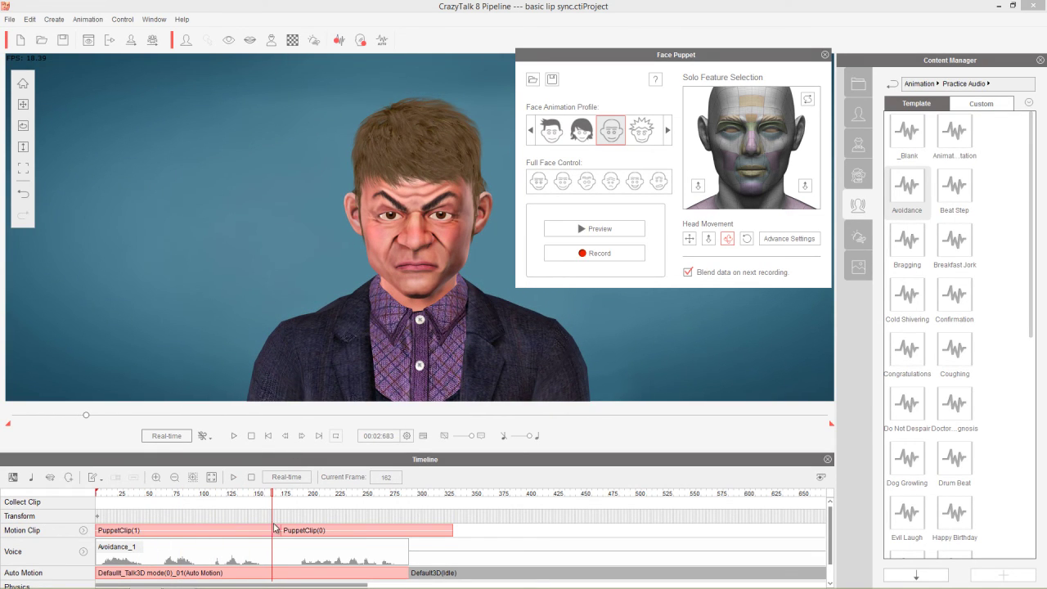
Play the blended puppet animation from the start of the timeline, and stop playback and preview
left_click(101, 495)
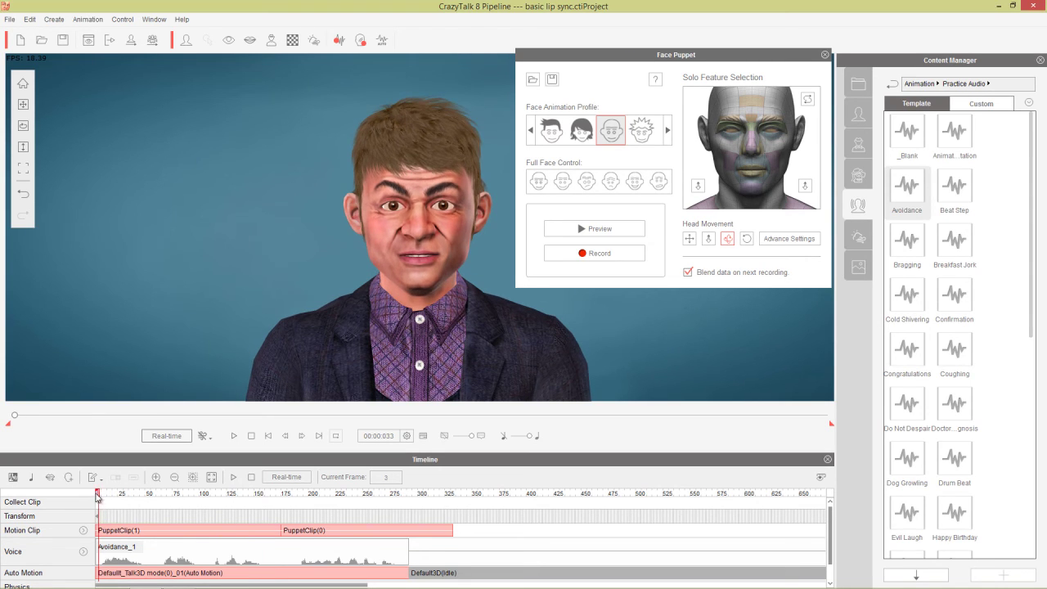
key("ctrl+space")
left_click(233, 435)
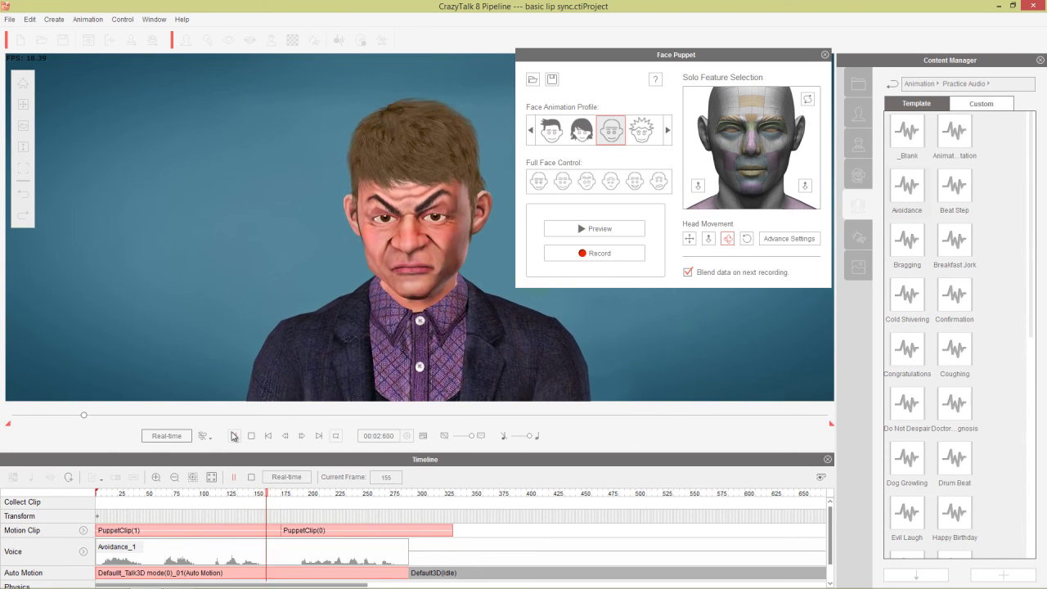
key("space")
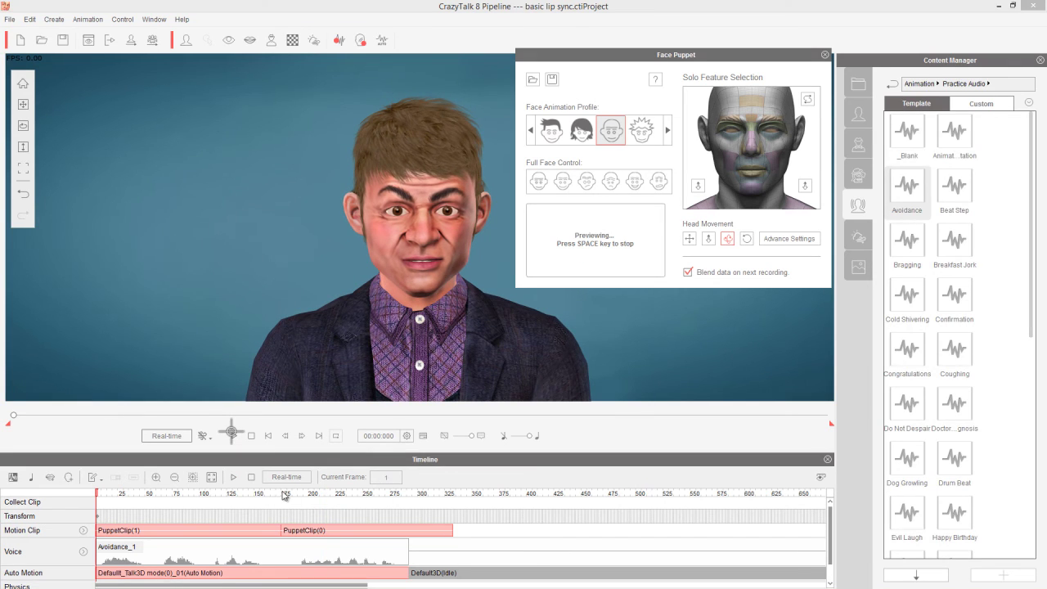
key("space")
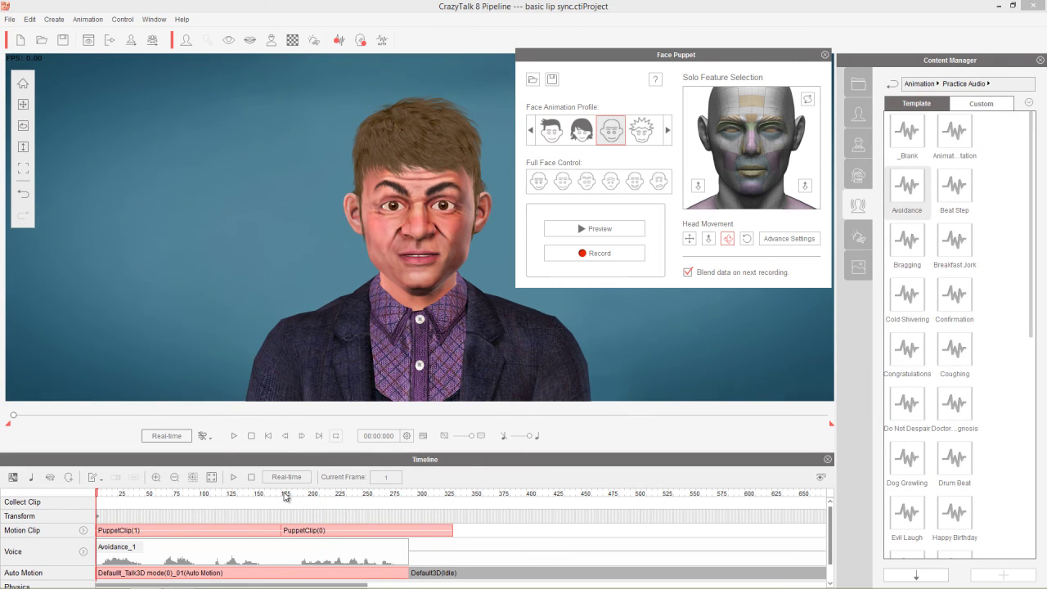
From frame 171, turn off head movement, preview the eyes as solo features, and record them with data blending up to about frame 426
mouse_move(286, 497)
left_mouse_down()
mouse_move(339, 497)
mouse_move(275, 498)
mouse_move(283, 499)
left_mouse_up()
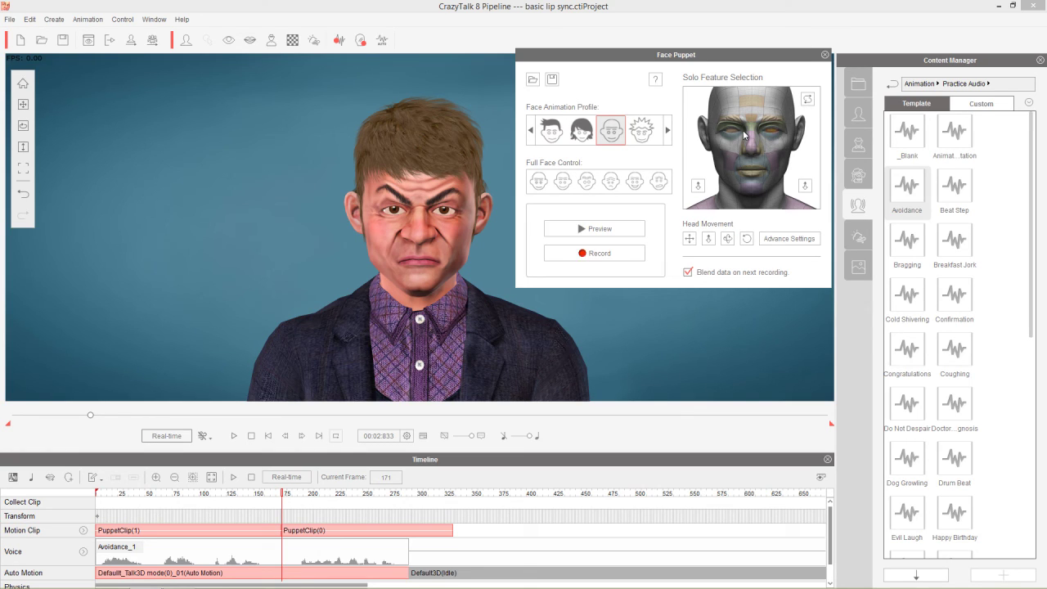
left_click(562, 229)
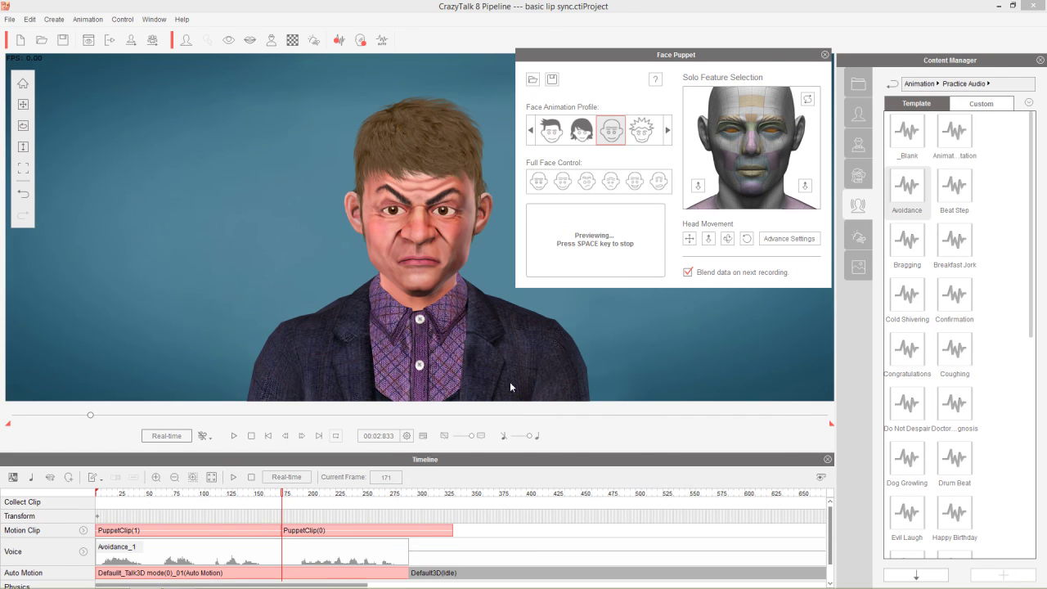
key("space")
left_click(606, 254)
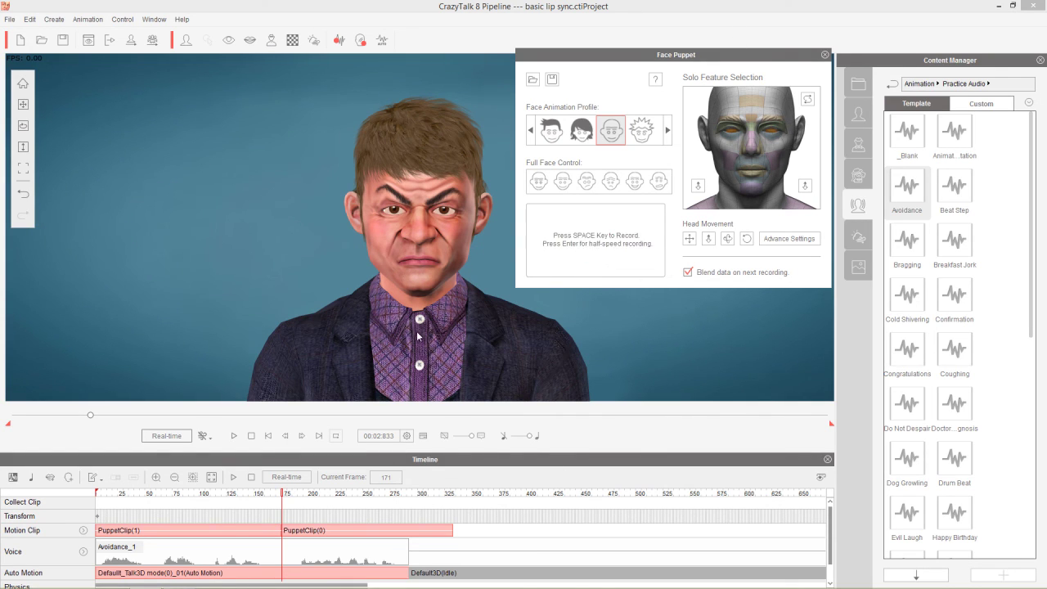
key("space")
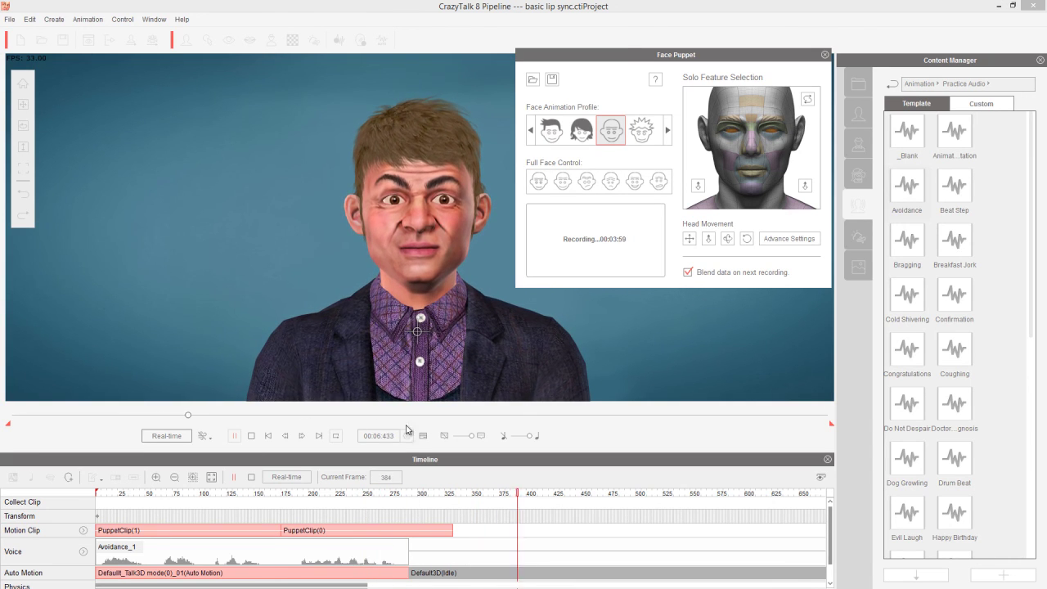
key("space")
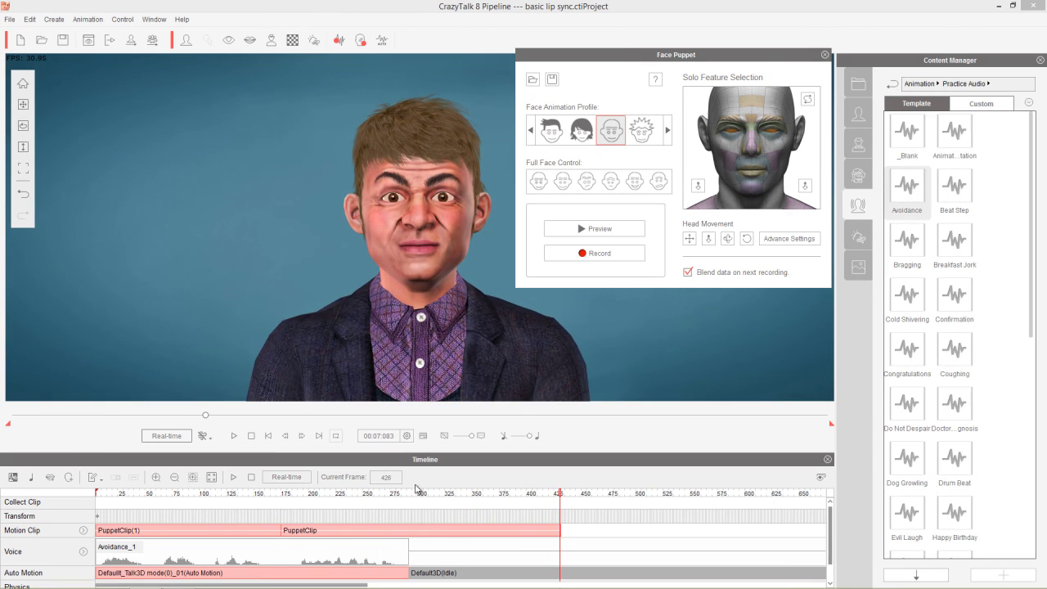
Close Face Puppet and play the animation from the first frame to review the blended eye movement
left_click_drag(272, 494, 81, 494)
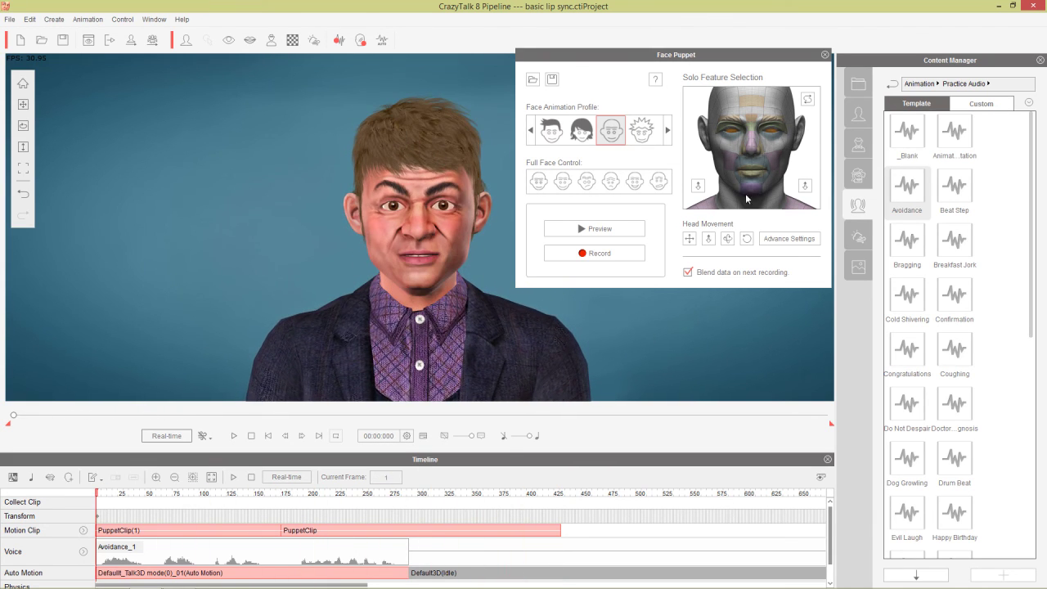
left_click(824, 54)
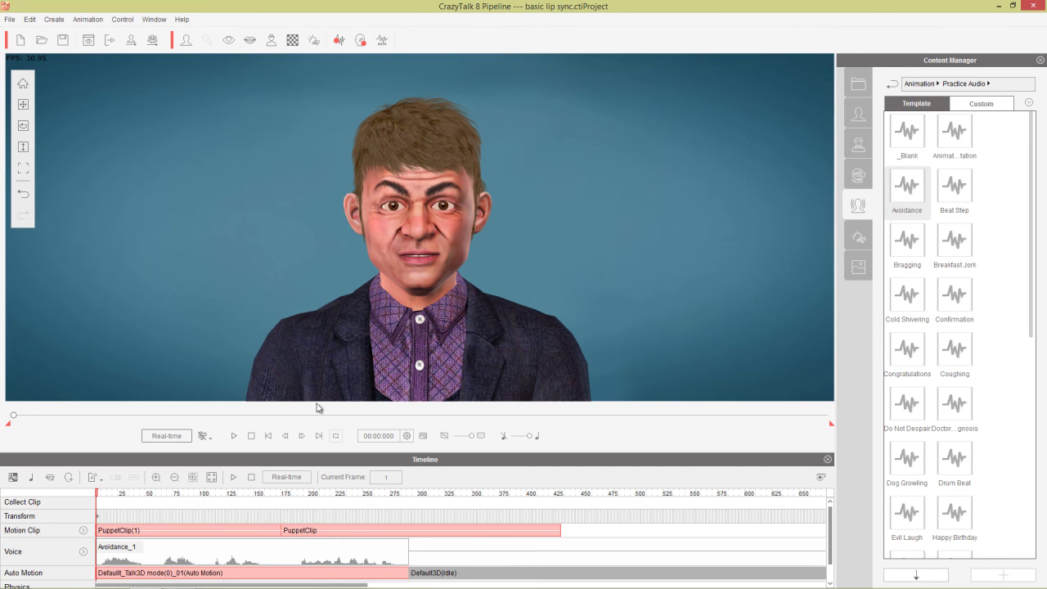
left_click(233, 439)
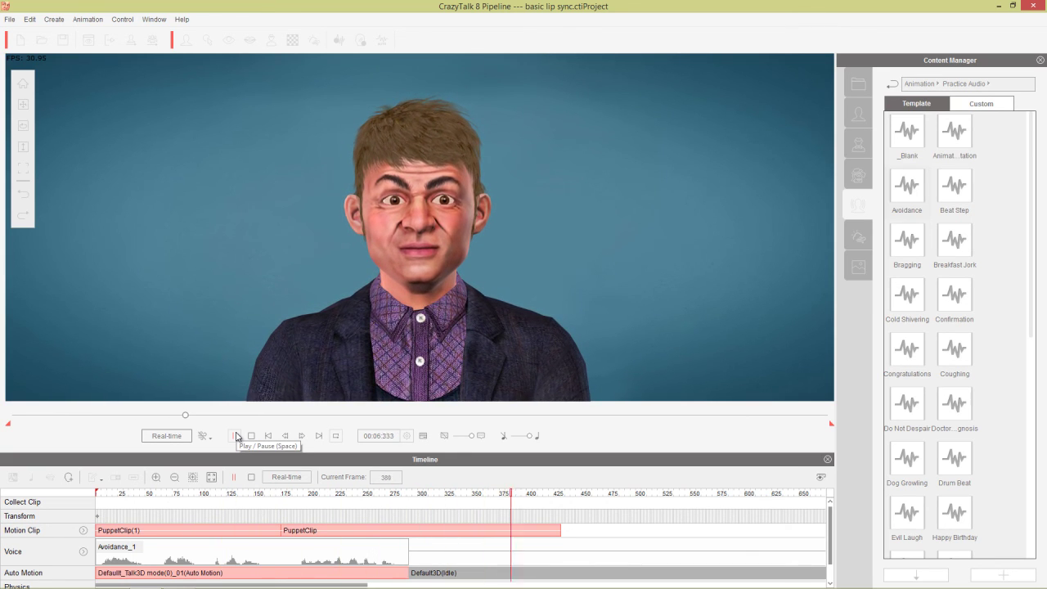
left_click(237, 436)
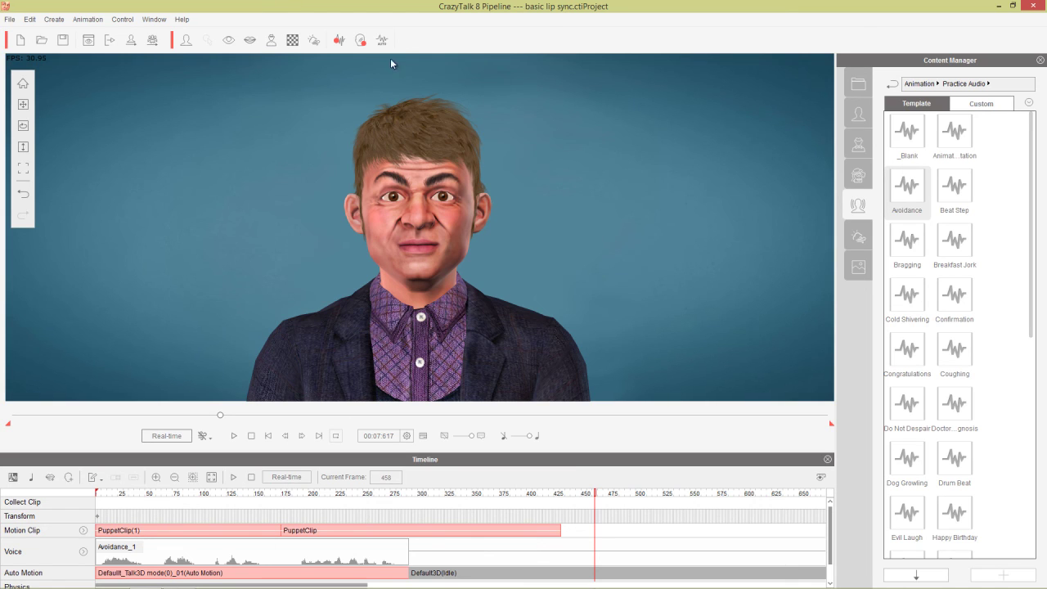
Reopen Face Puppet at frame 186, replace the solo feature selection with only the character's left eyebrow, and preview it
left_click(368, 42)
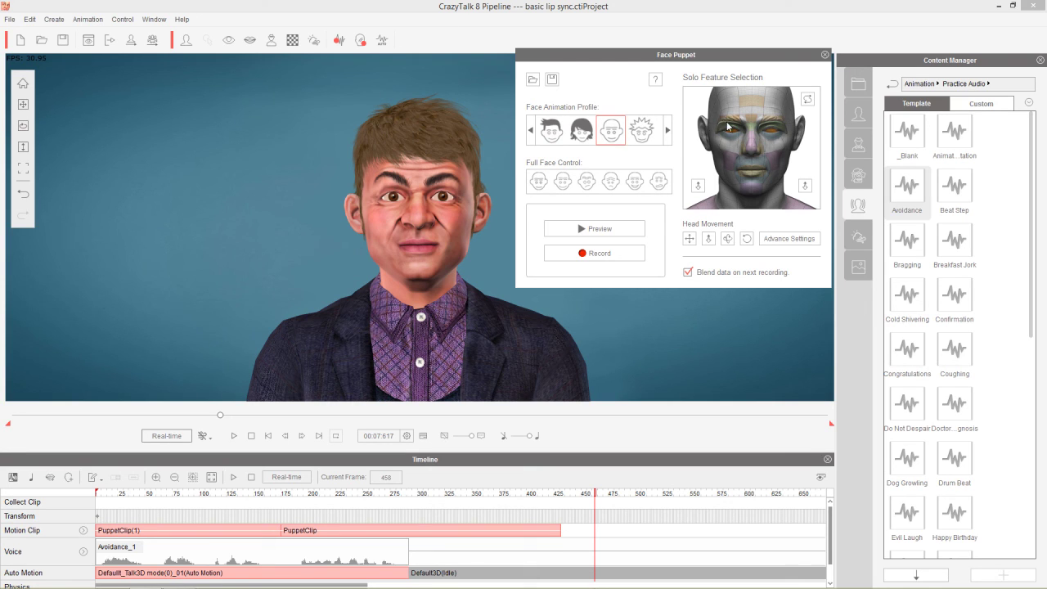
mouse_move(299, 499)
left_mouse_down()
mouse_move(282, 499)
mouse_move(454, 498)
mouse_move(357, 499)
mouse_move(298, 514)
left_mouse_up()
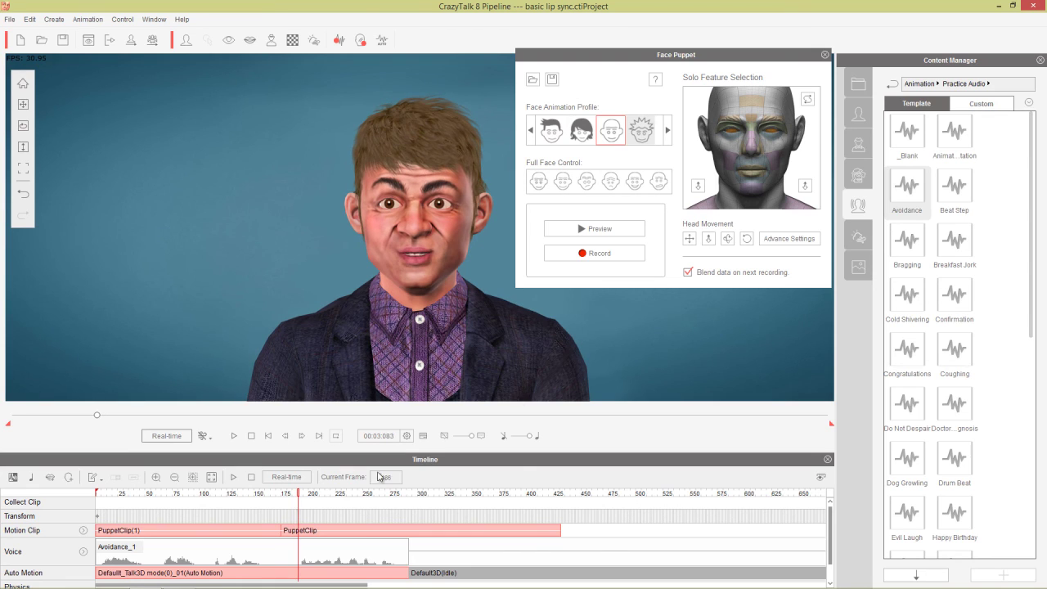
left_click(808, 100)
key("space")
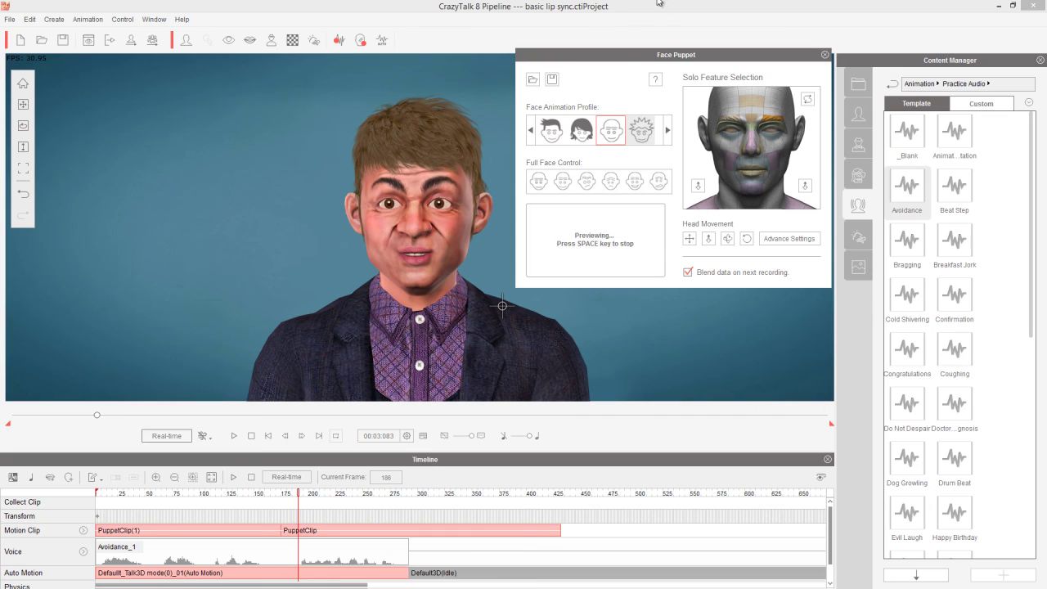
key("space")
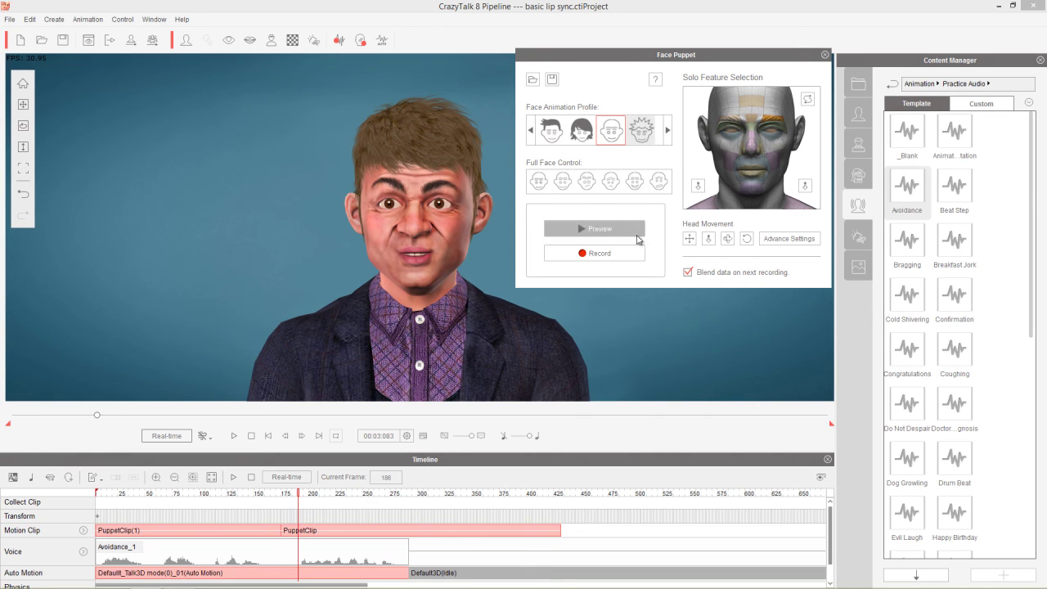
Record the eyebrow movement with data blending enabled from frame 186 to about frame 354
left_click(605, 254)
key("space")
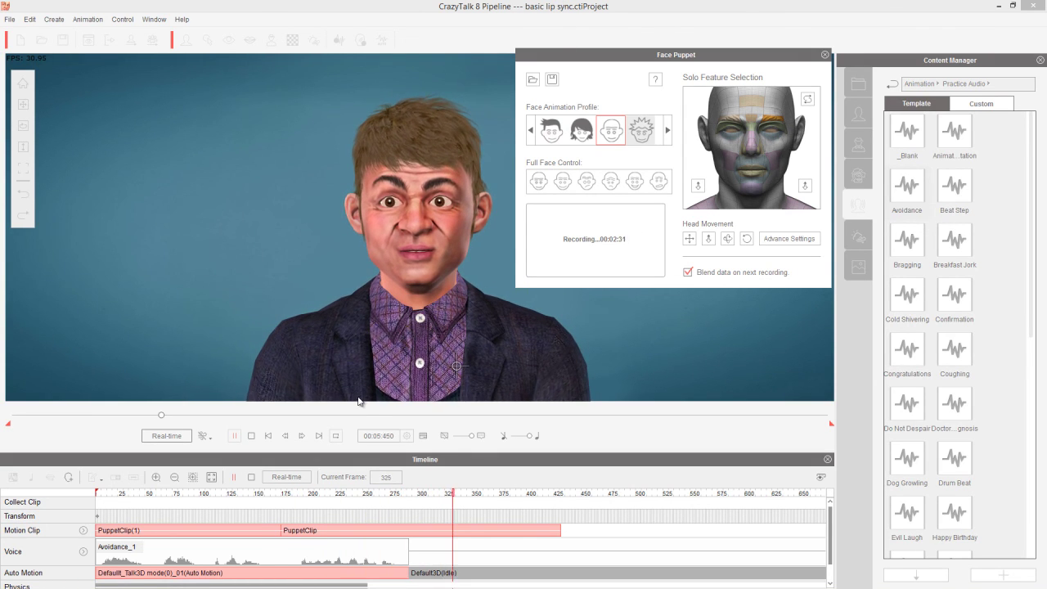
key("space")
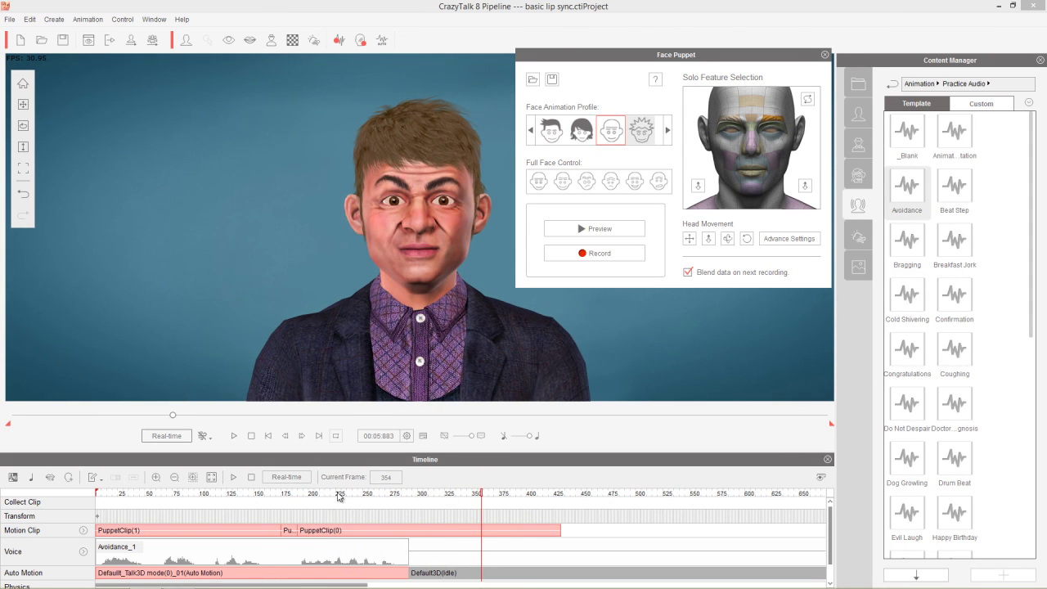
Scrub through the recorded eyebrow section to frame 395, close Face Puppet, and return to the first frame
left_click_drag(314, 495, 526, 528)
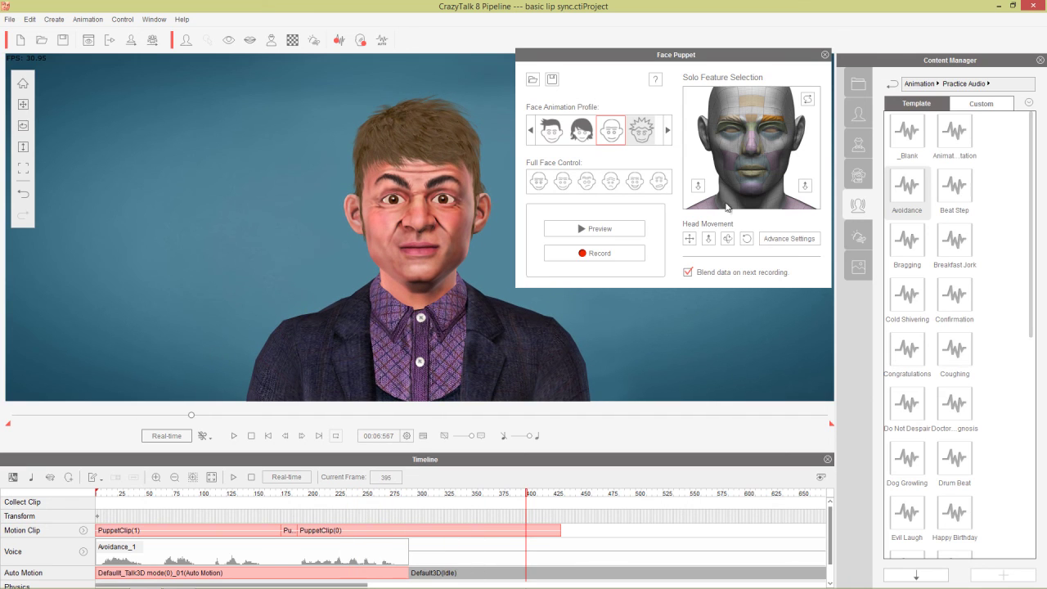
left_click(824, 55)
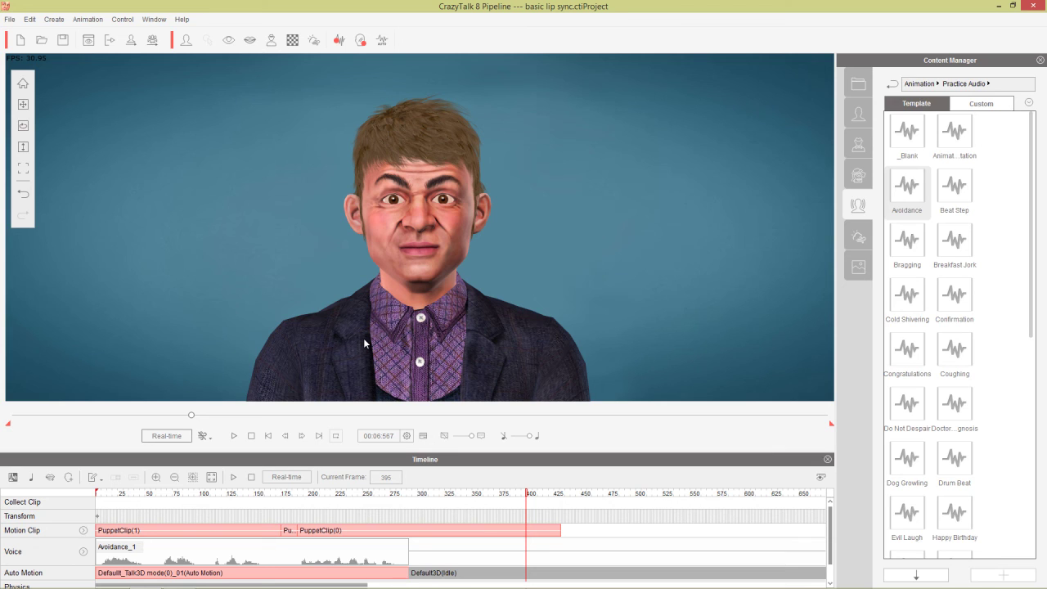
left_click_drag(165, 495, 89, 503)
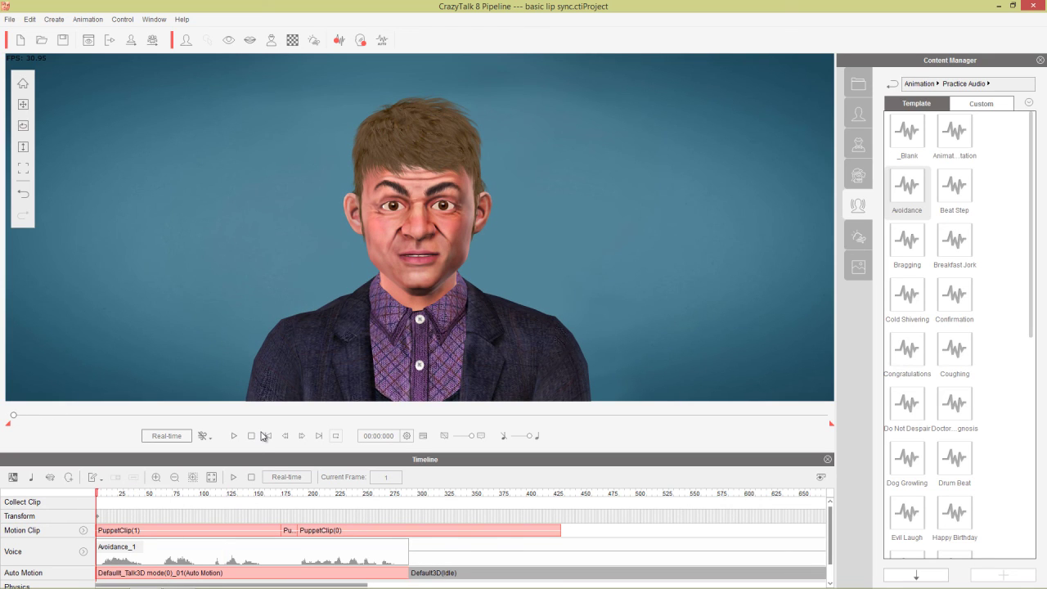